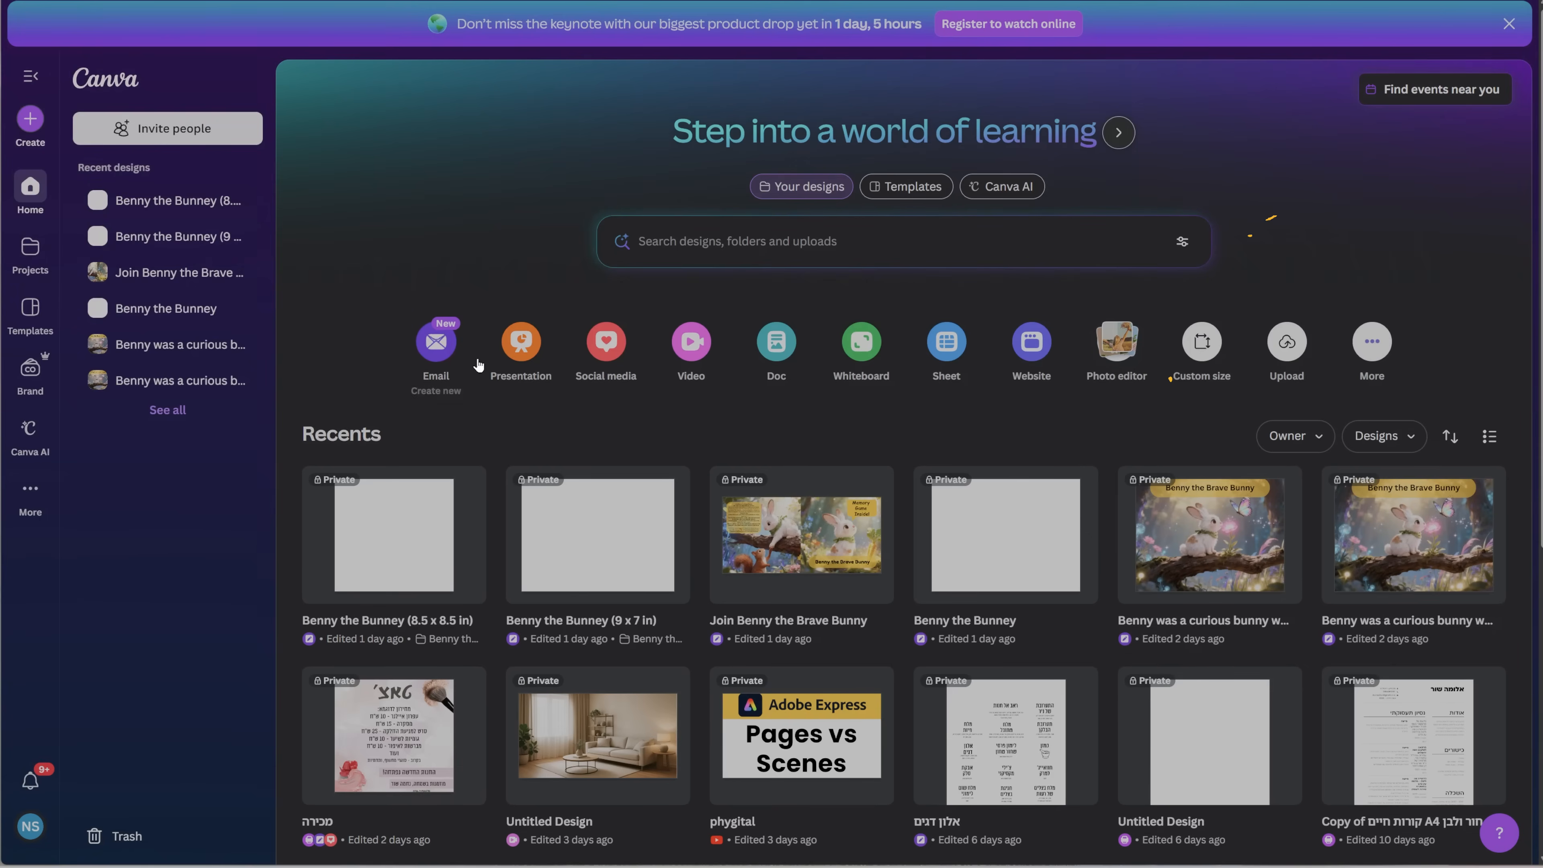
- Create a blank video design and add the bunny-and-carrot image from the benny the bunny project folder
left_click(685, 355)
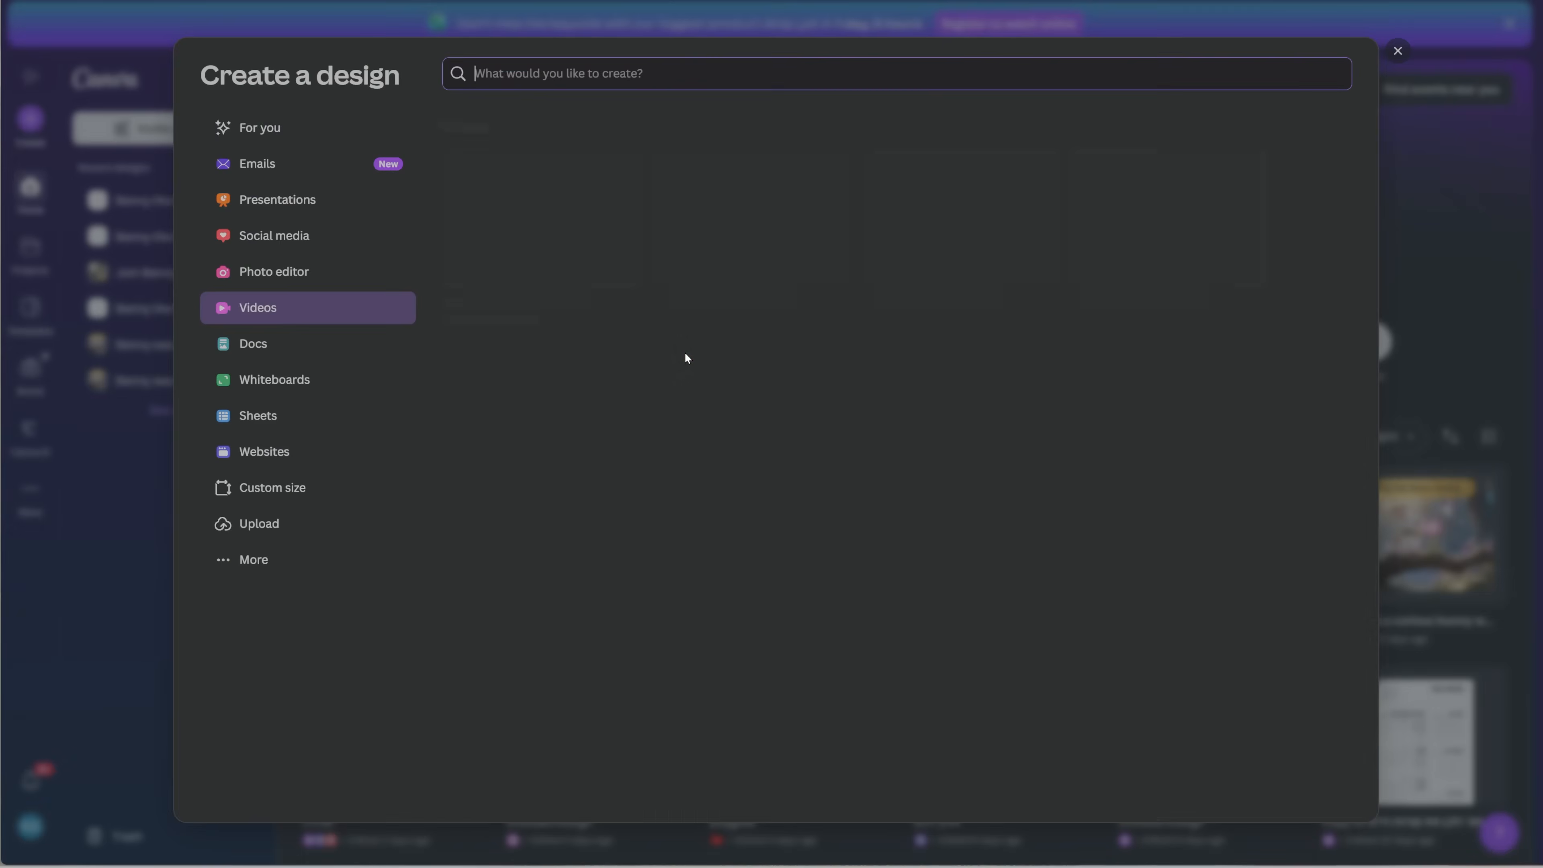
left_click(551, 379)
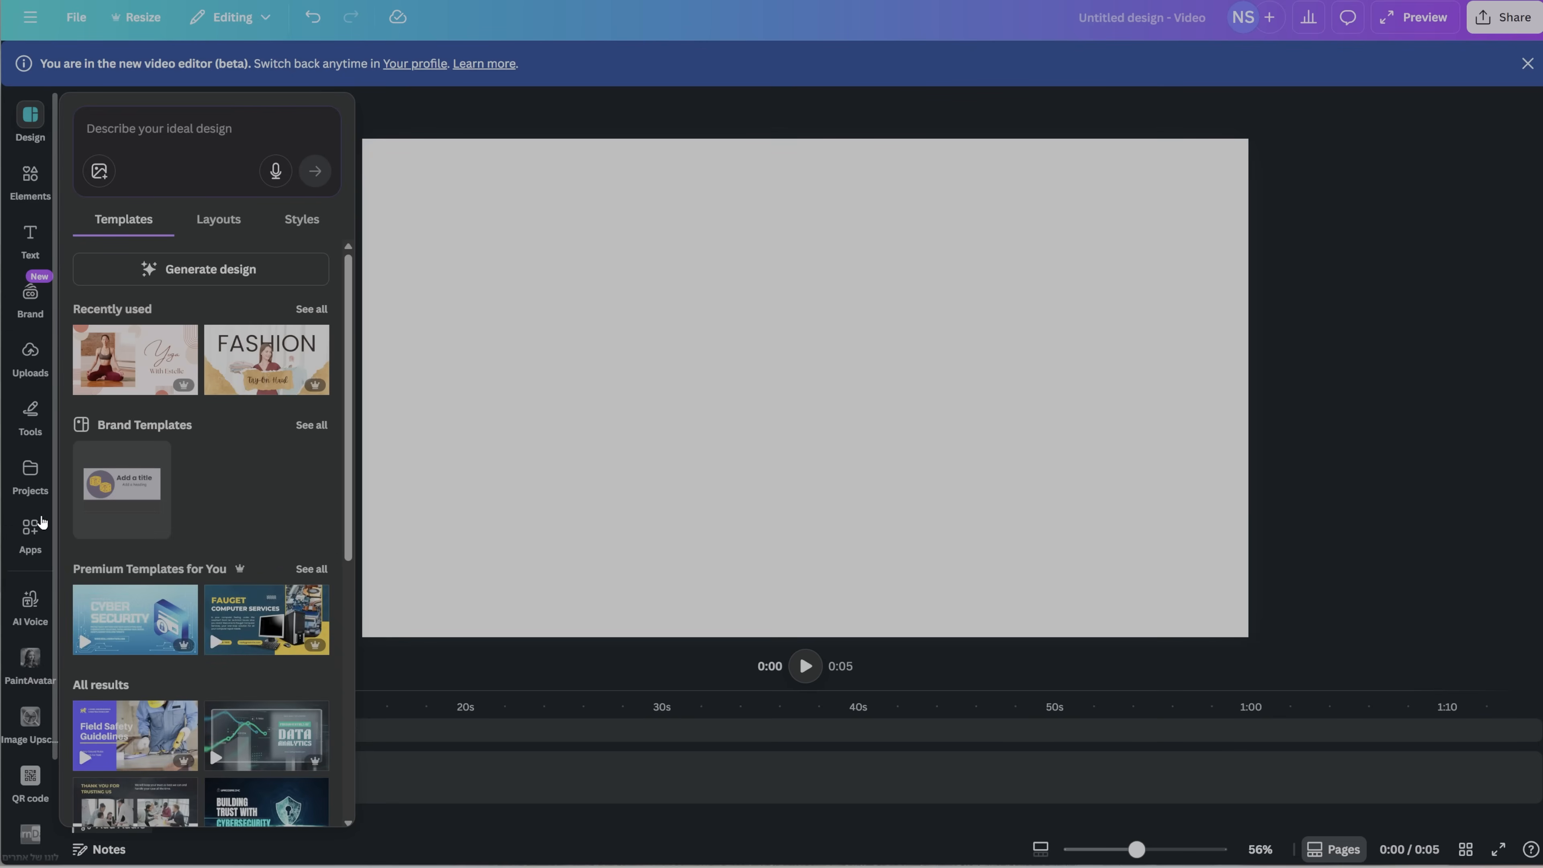
left_click(29, 473)
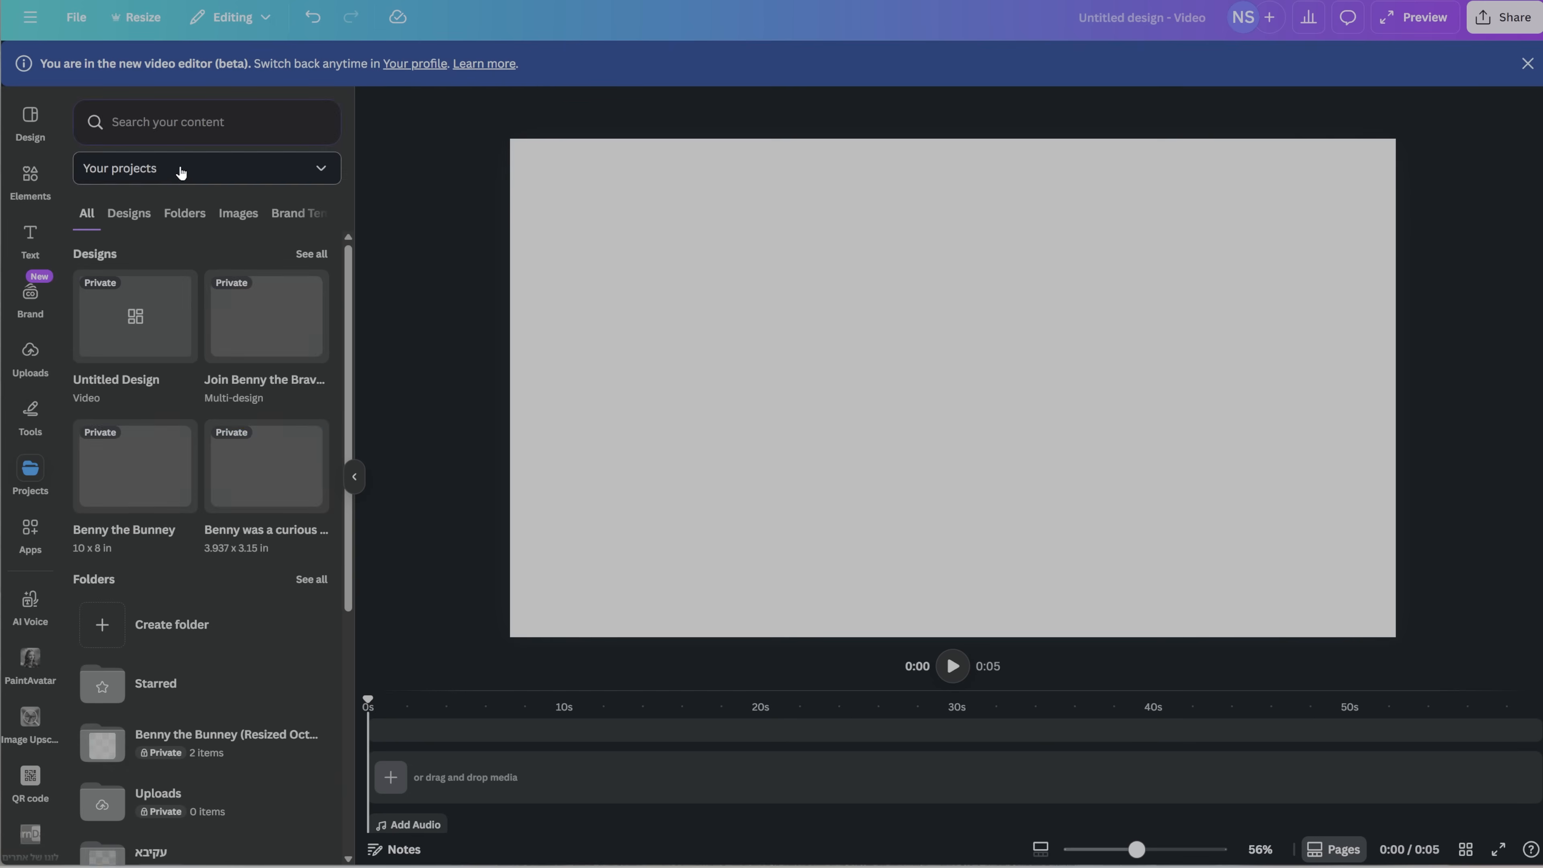
left_click(182, 215)
scroll(170, 790, "down", 5)
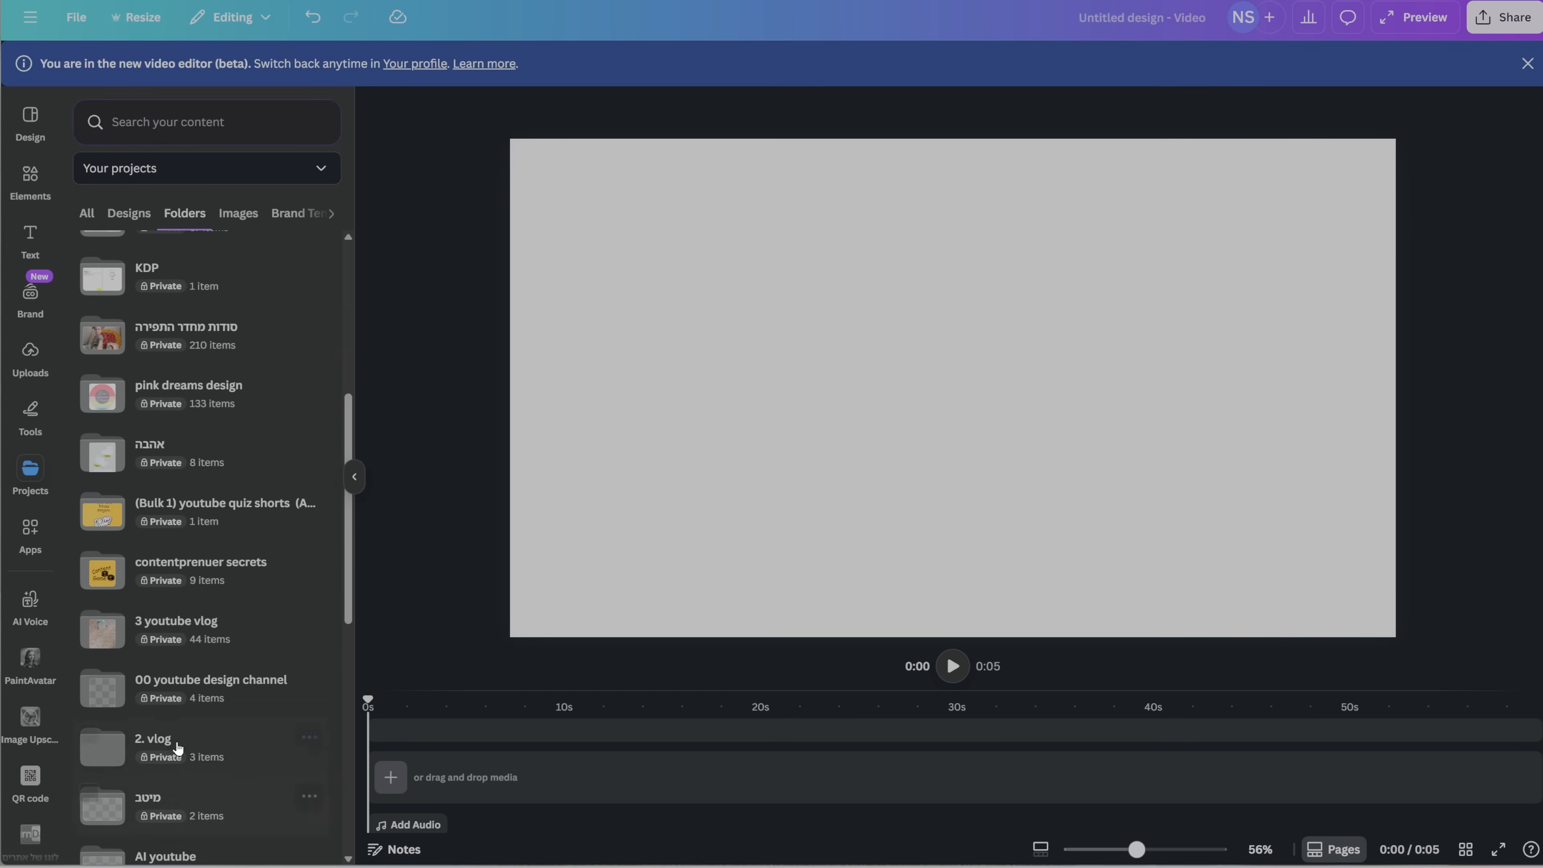
left_click(152, 580)
left_click(121, 225)
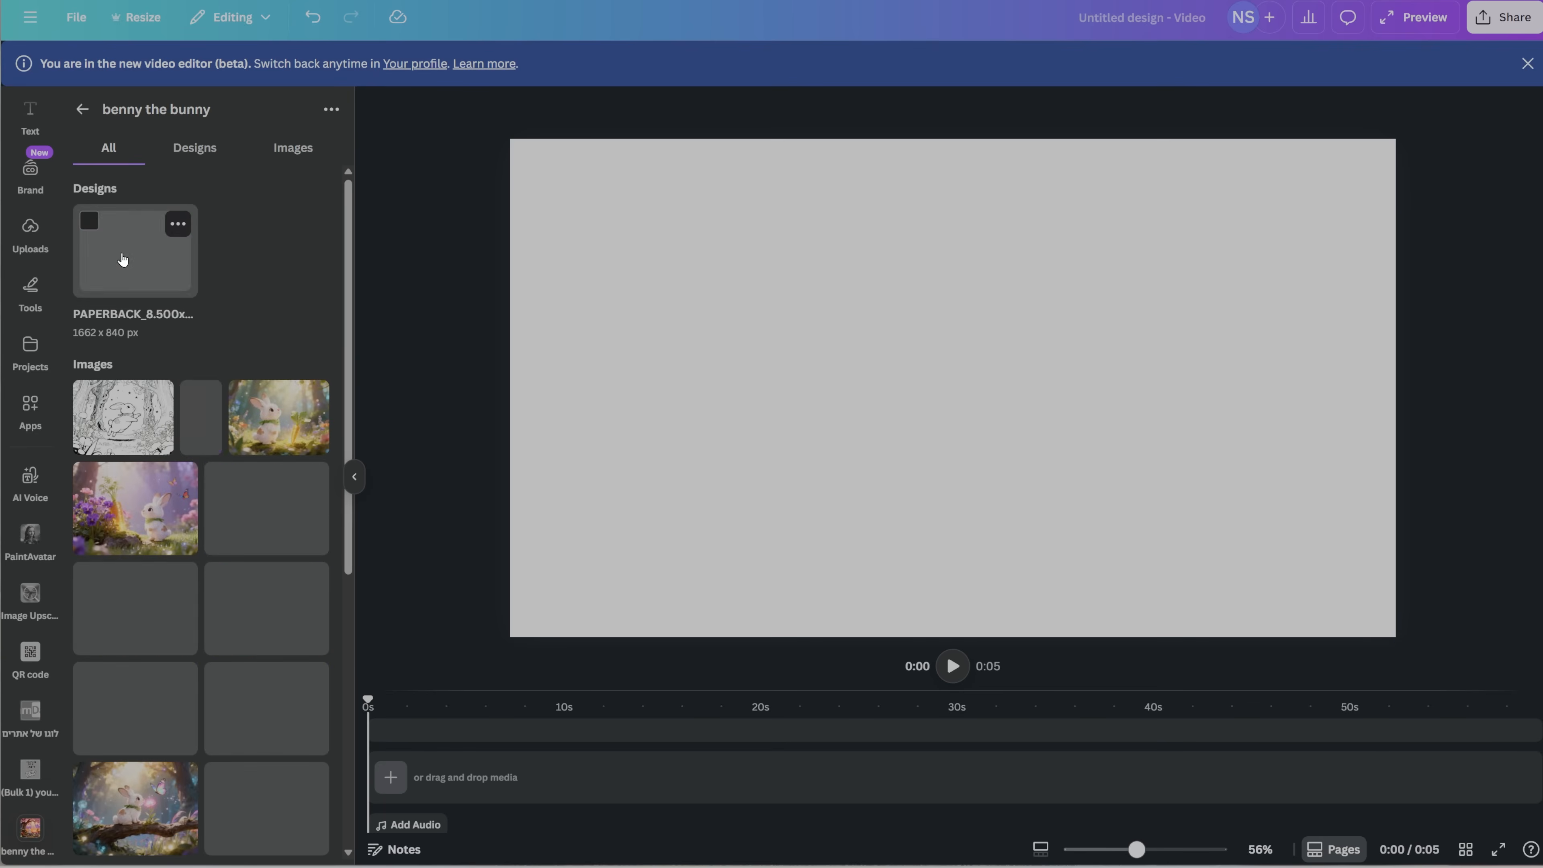
left_click(254, 445)
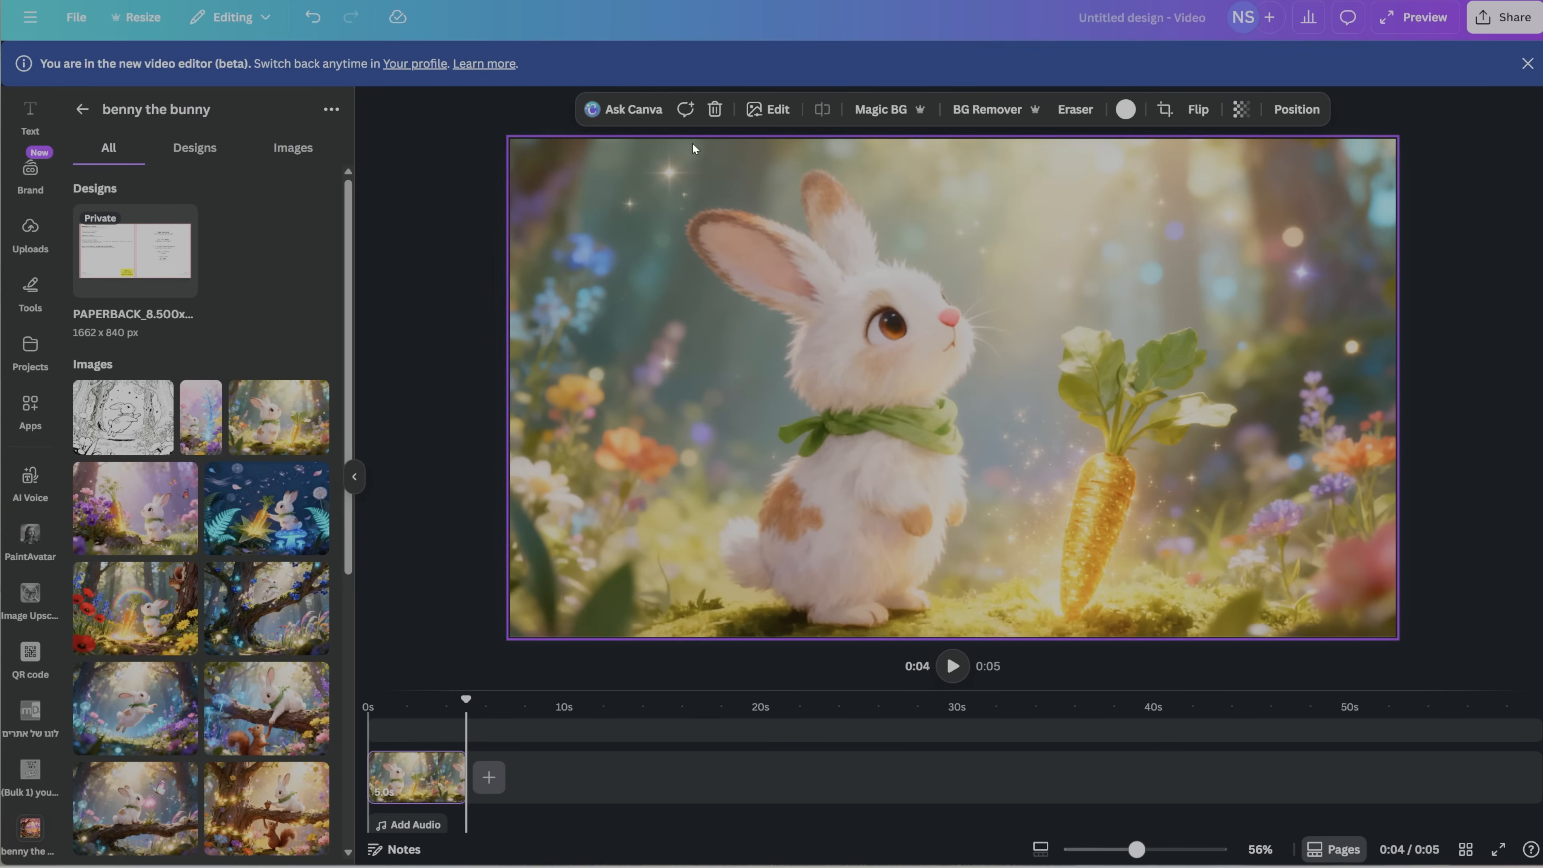
- Detach the bunny-and-carrot image from the background and enlarge it to cover the whole canvas
left_click(770, 118)
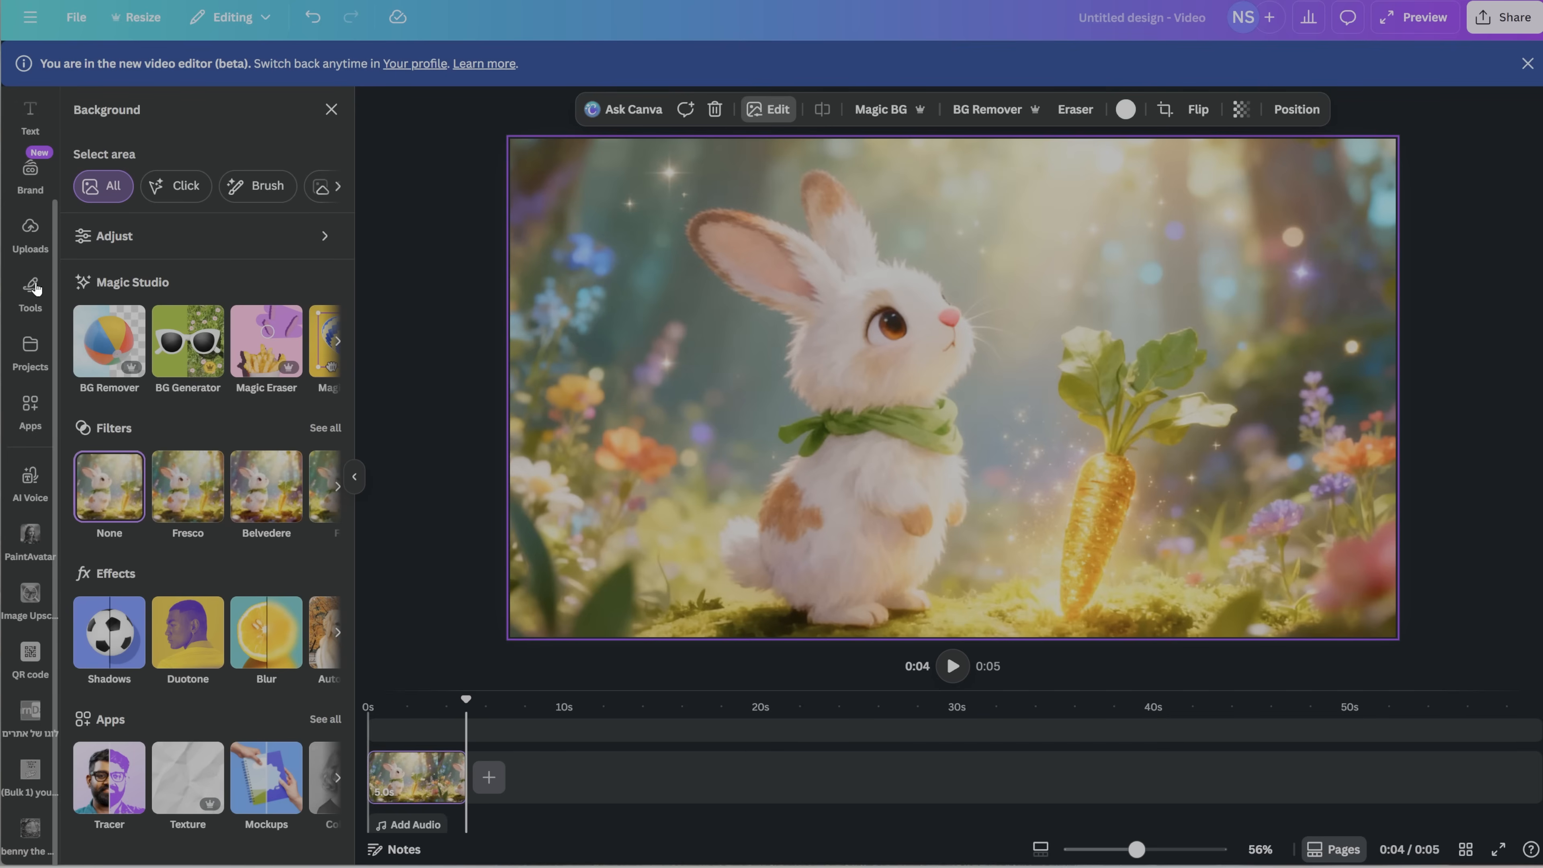
left_click(331, 110)
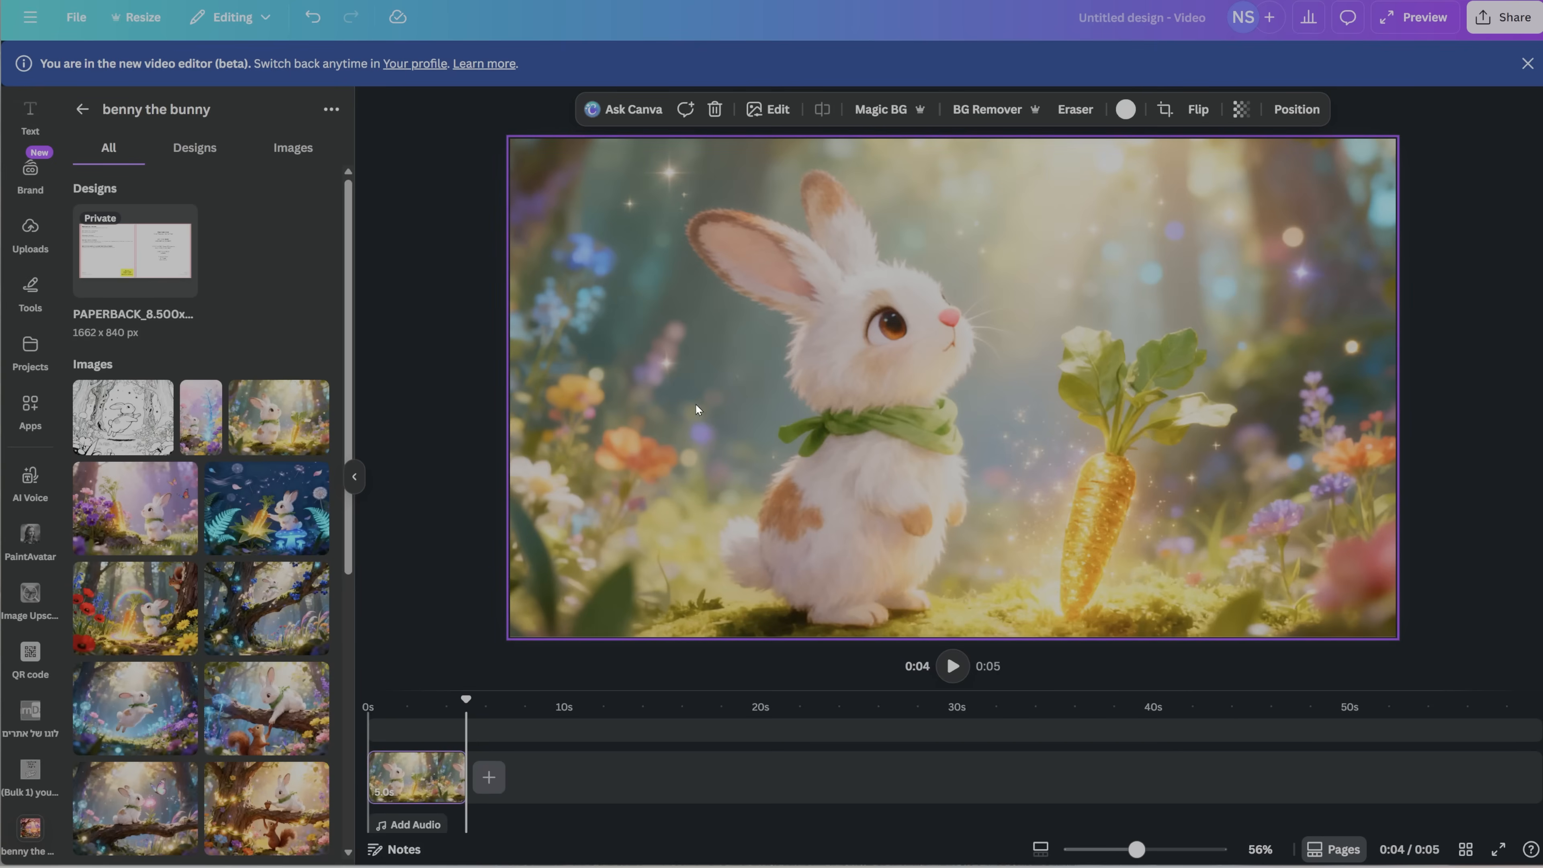
right_click(817, 335)
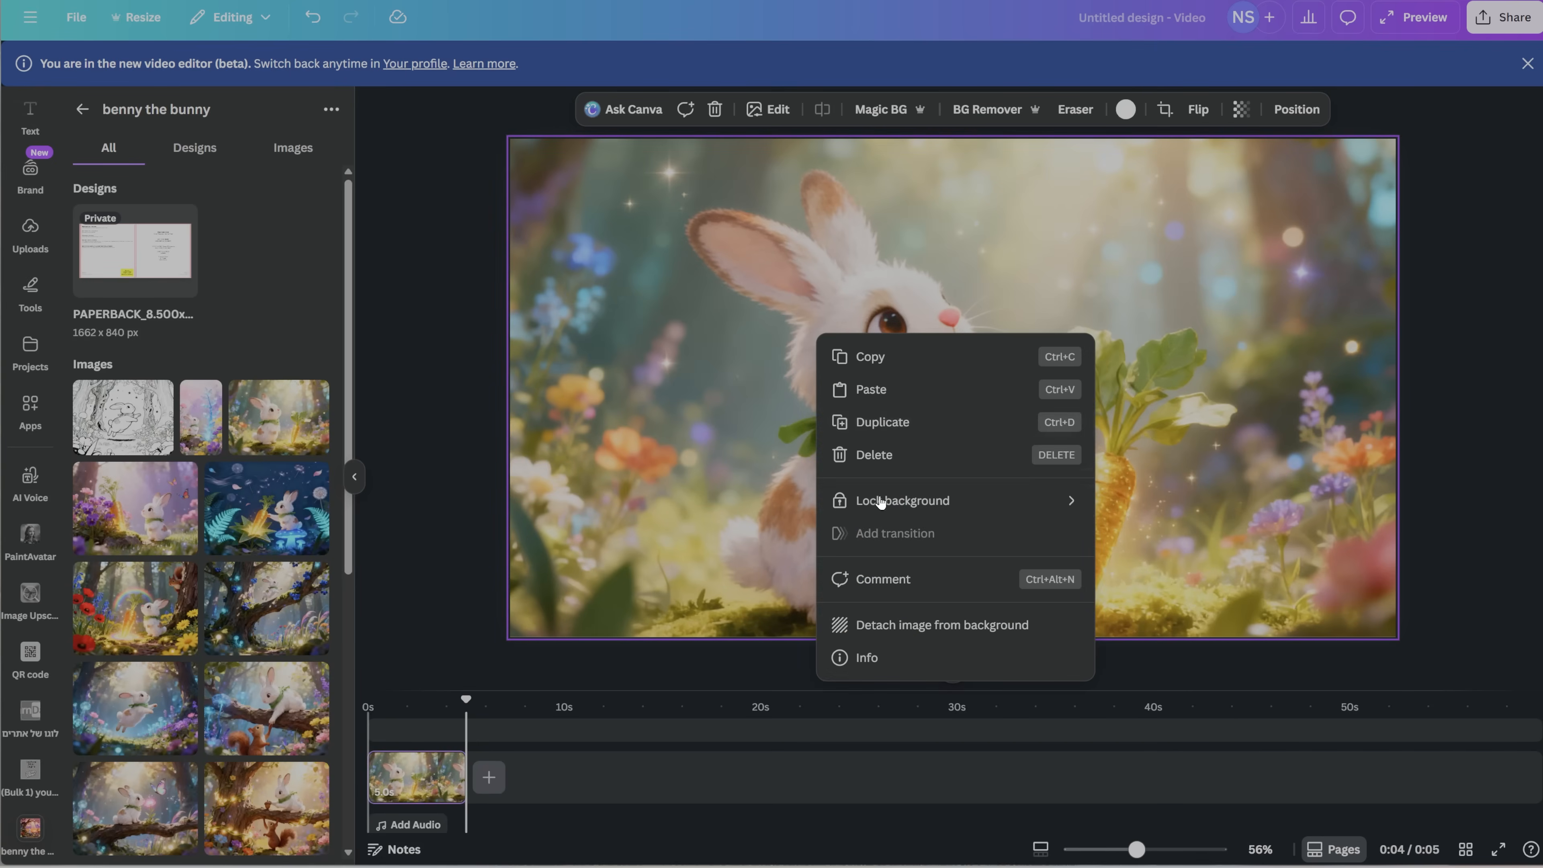
left_click(914, 631)
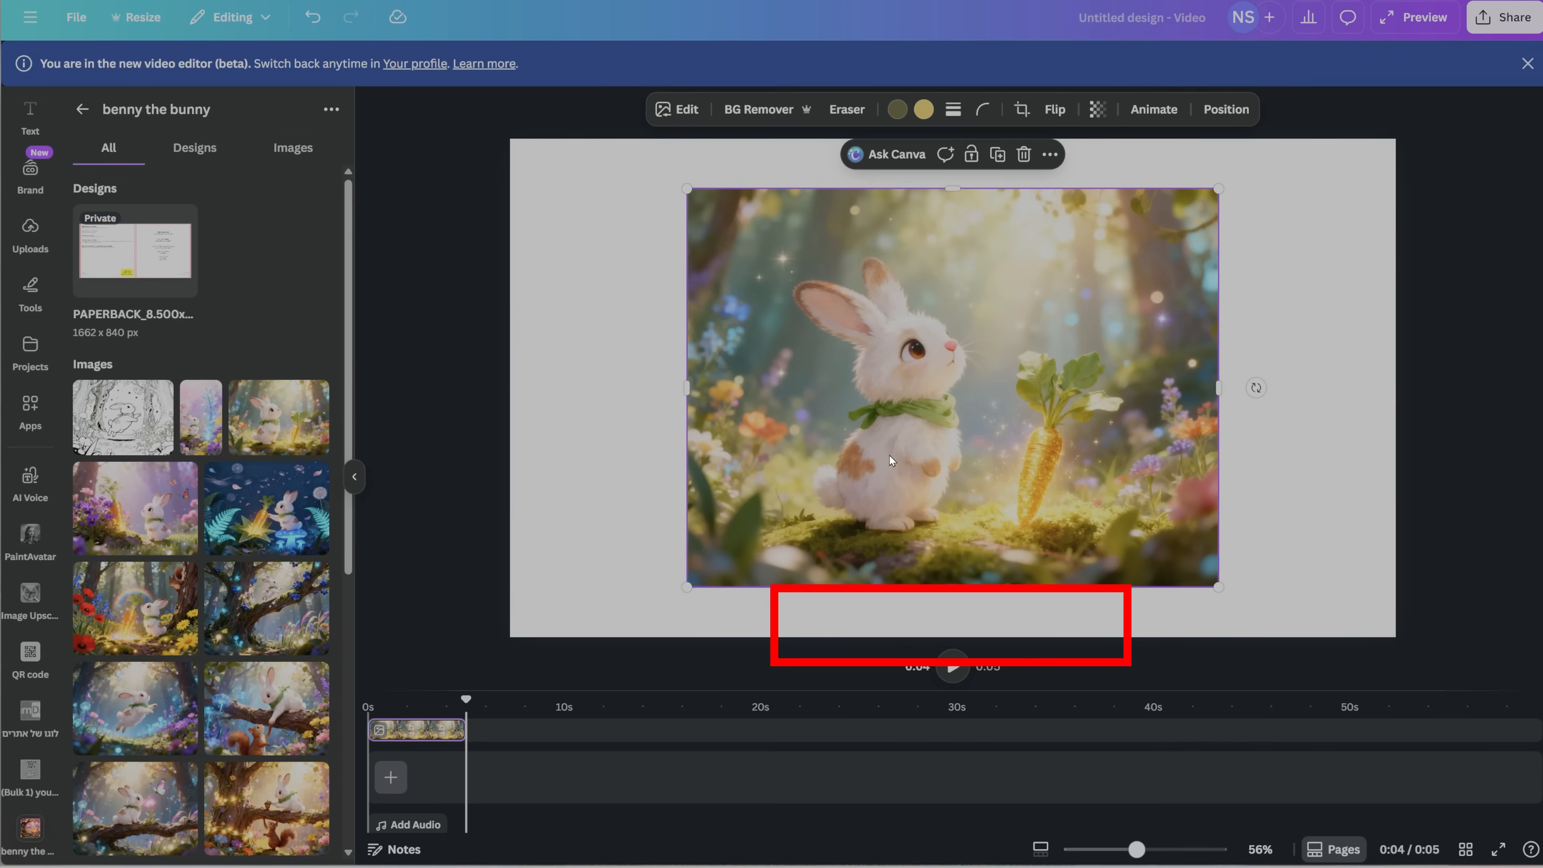
left_click_drag(686, 593, 413, 631)
left_click_drag(1217, 190, 1388, 152)
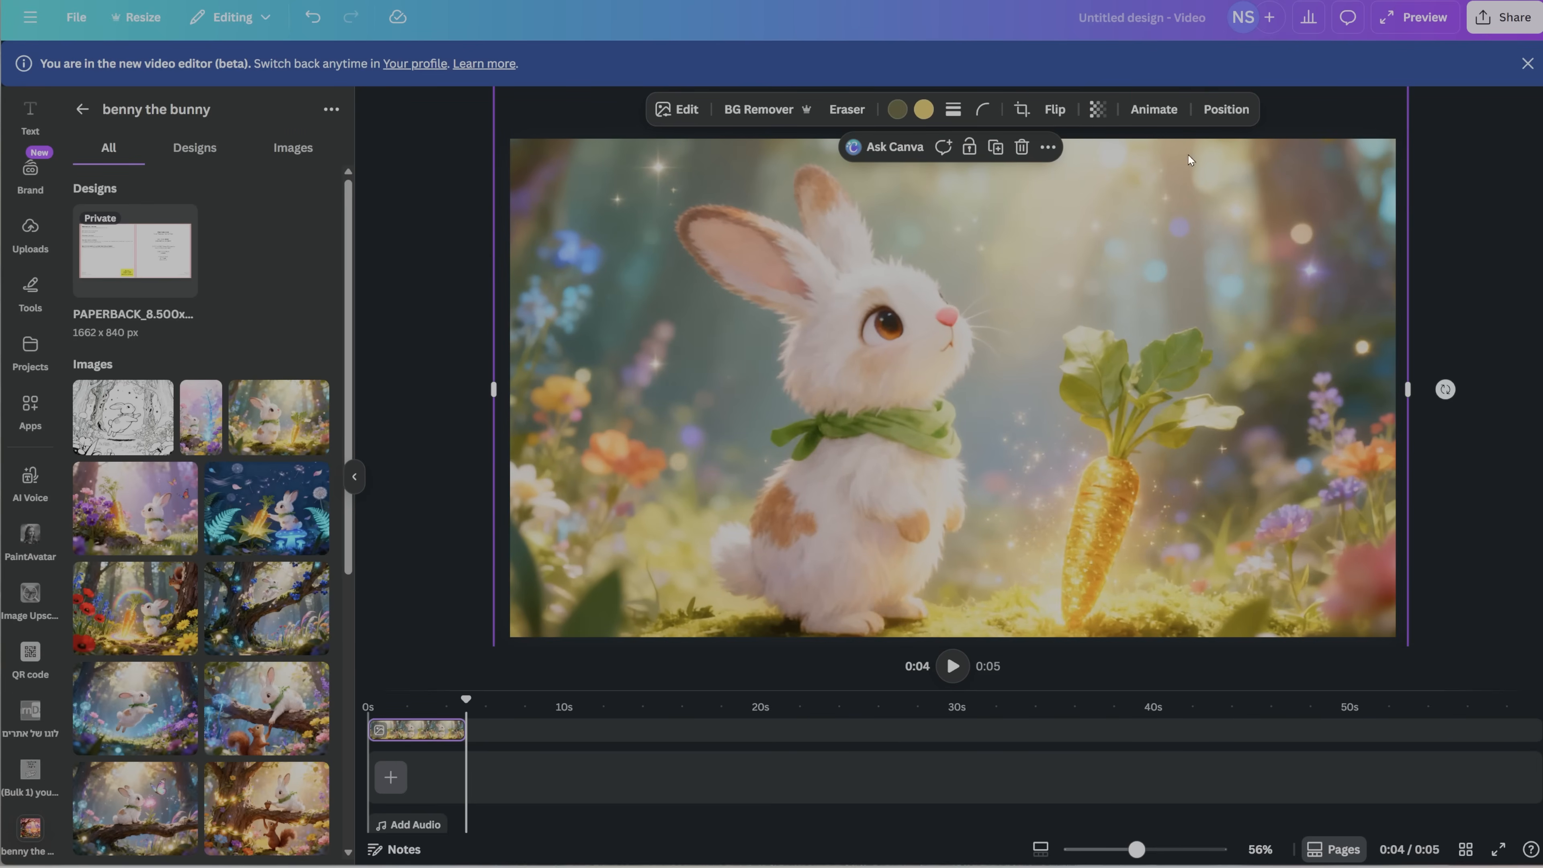
- Apply the Photo Zoom animation to the bunny-and-carrot image
left_click(1154, 109)
scroll(170, 638, "down", 10)
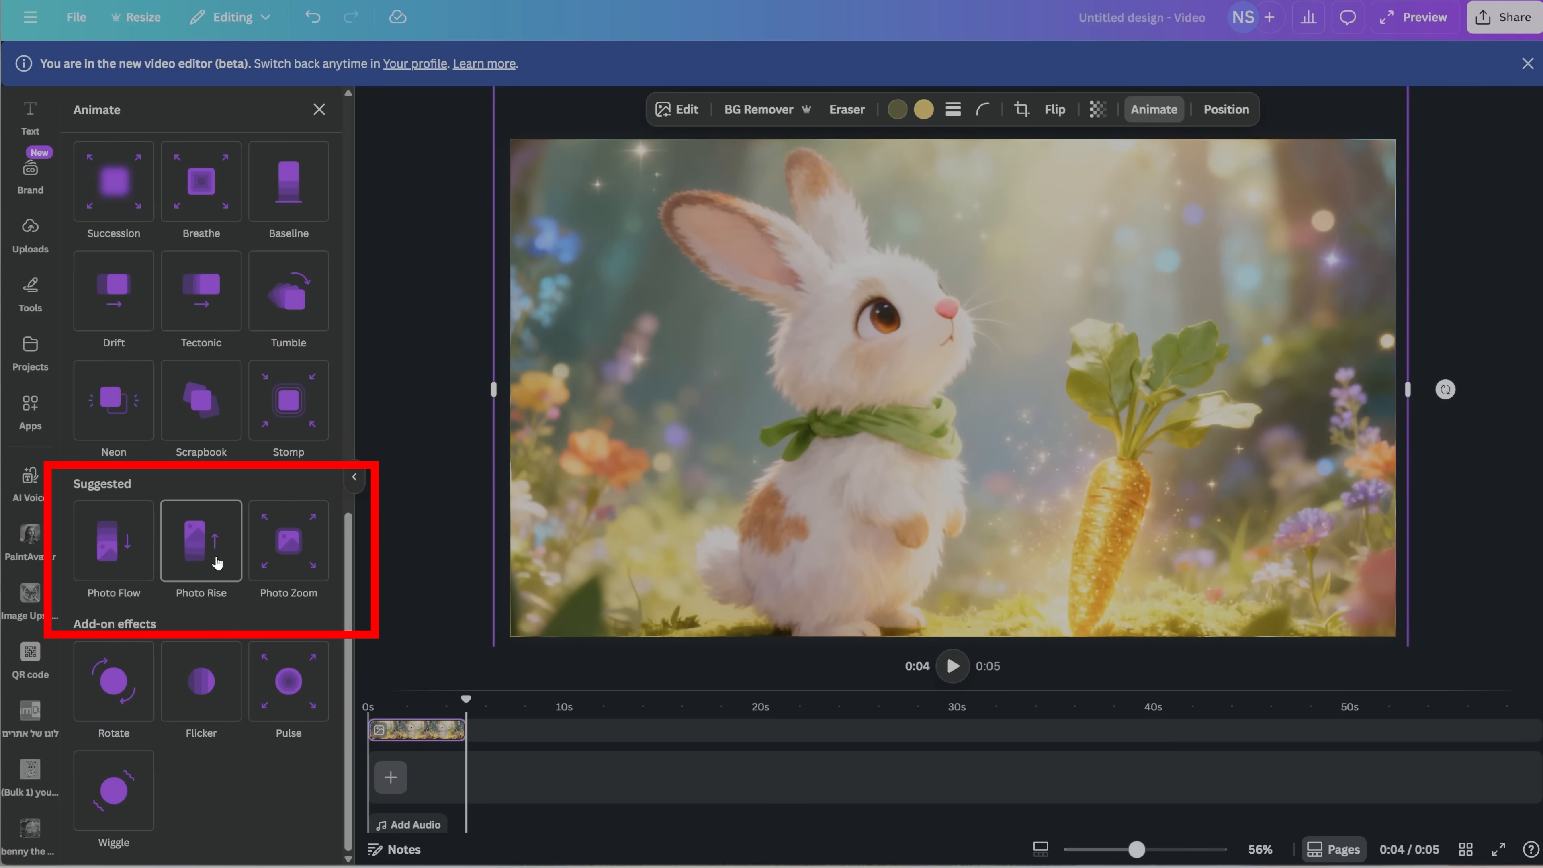
left_click(269, 561)
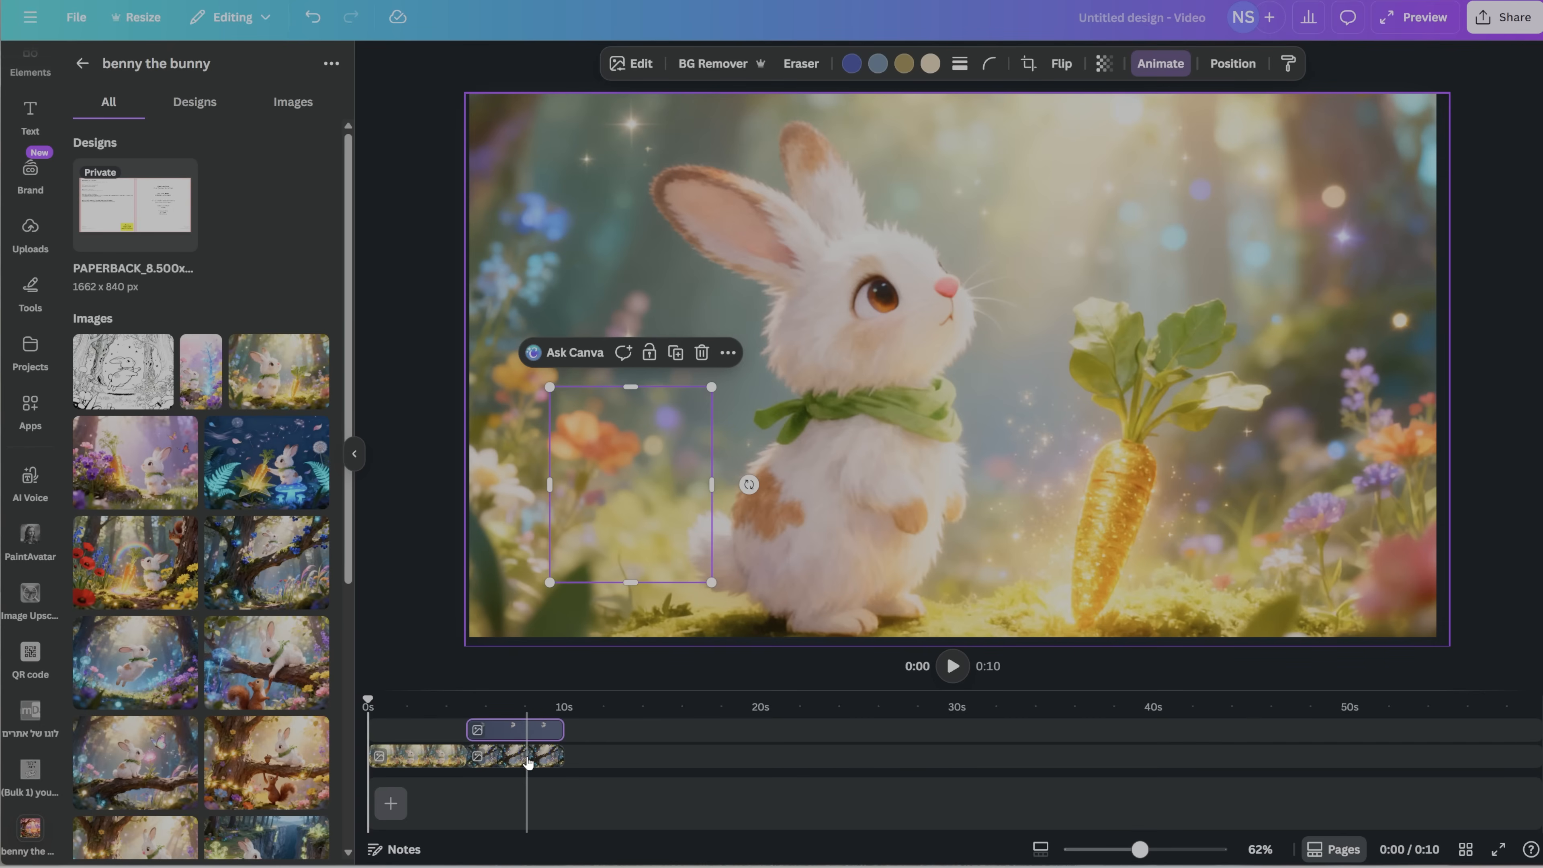
- Play back the animated clips on the timeline to check the motion
left_click(526, 763)
left_click(461, 726)
key("space")
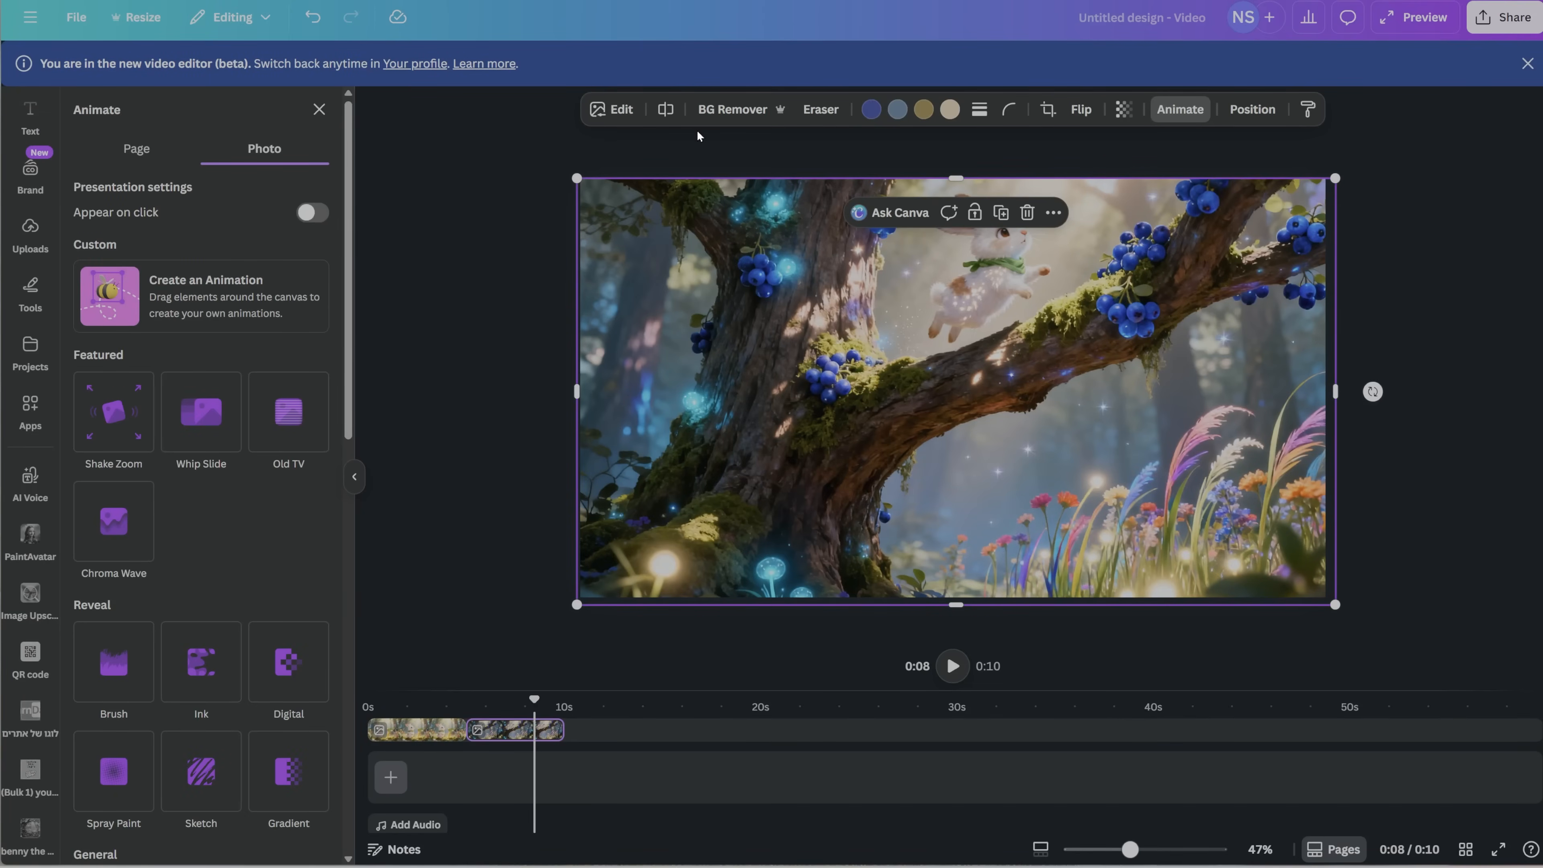
- Separate the leaping bunny from the blueberry tree image with Magic Grab
left_click(610, 110)
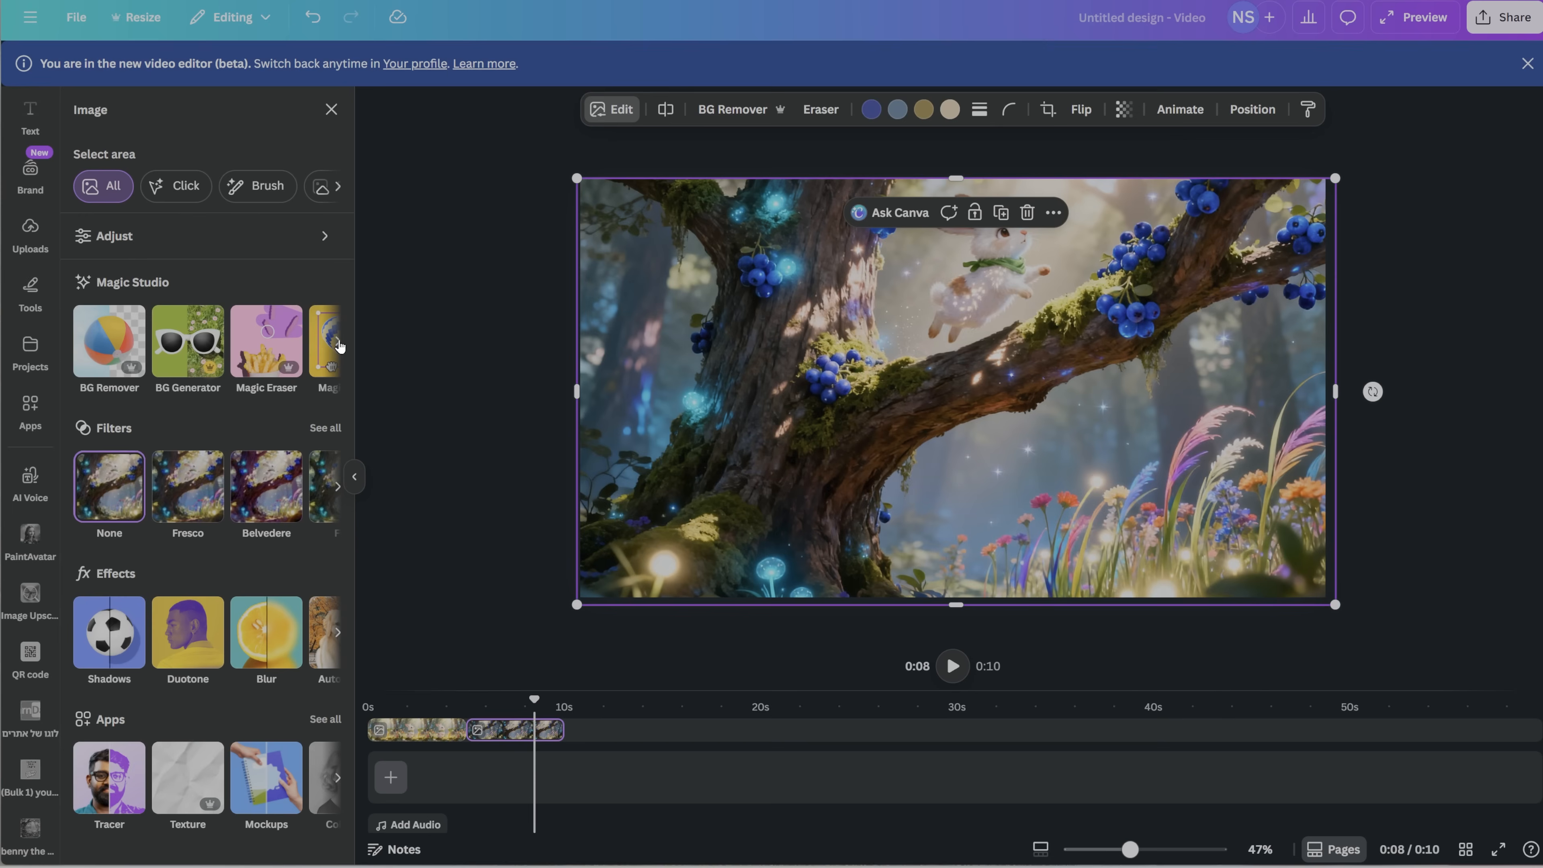
left_click(338, 345)
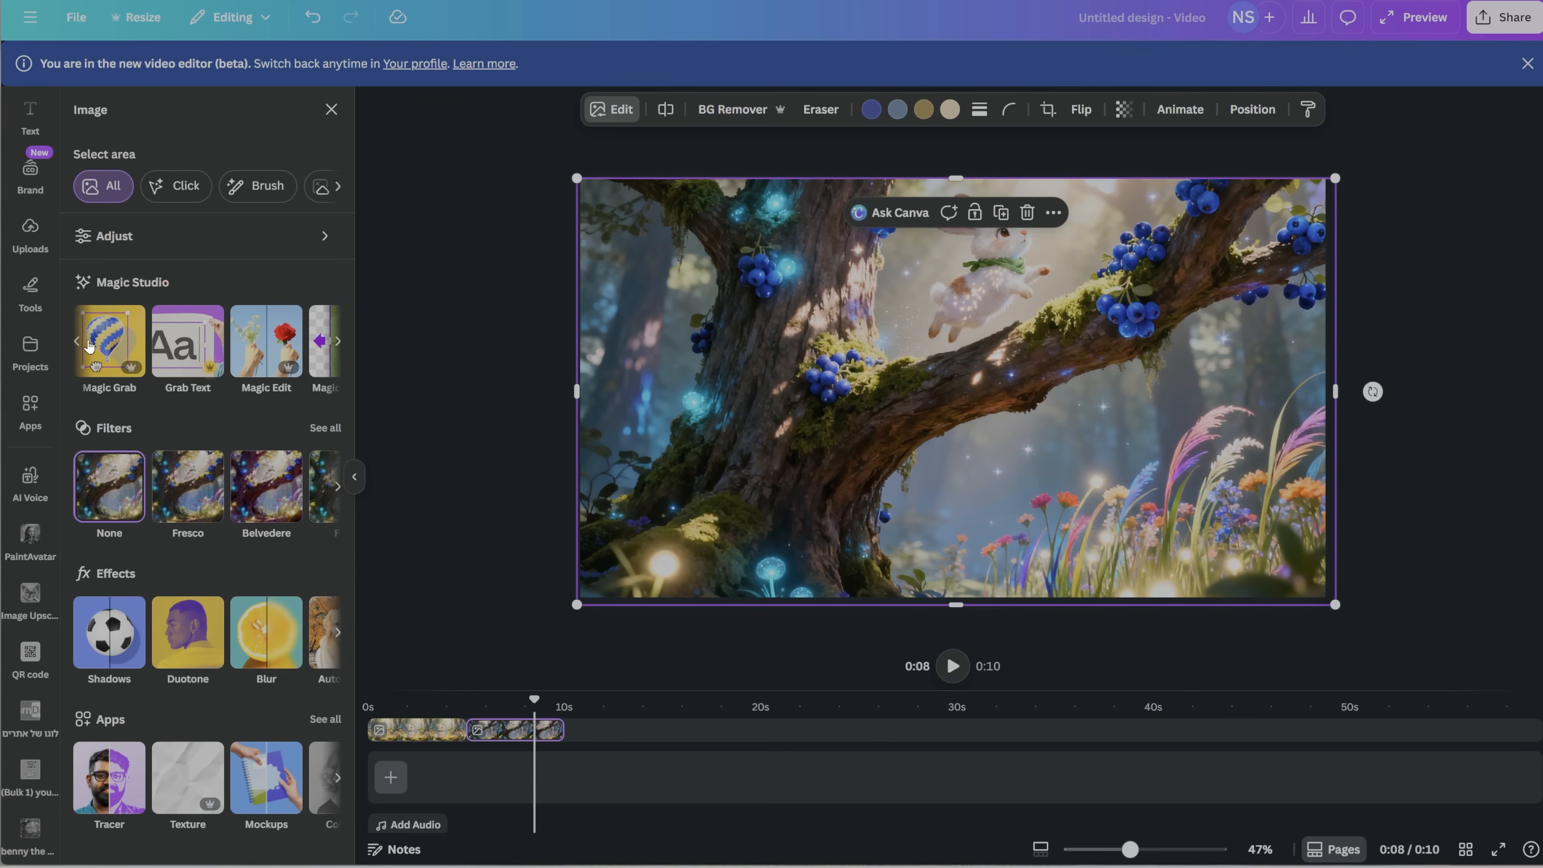
left_click(110, 348)
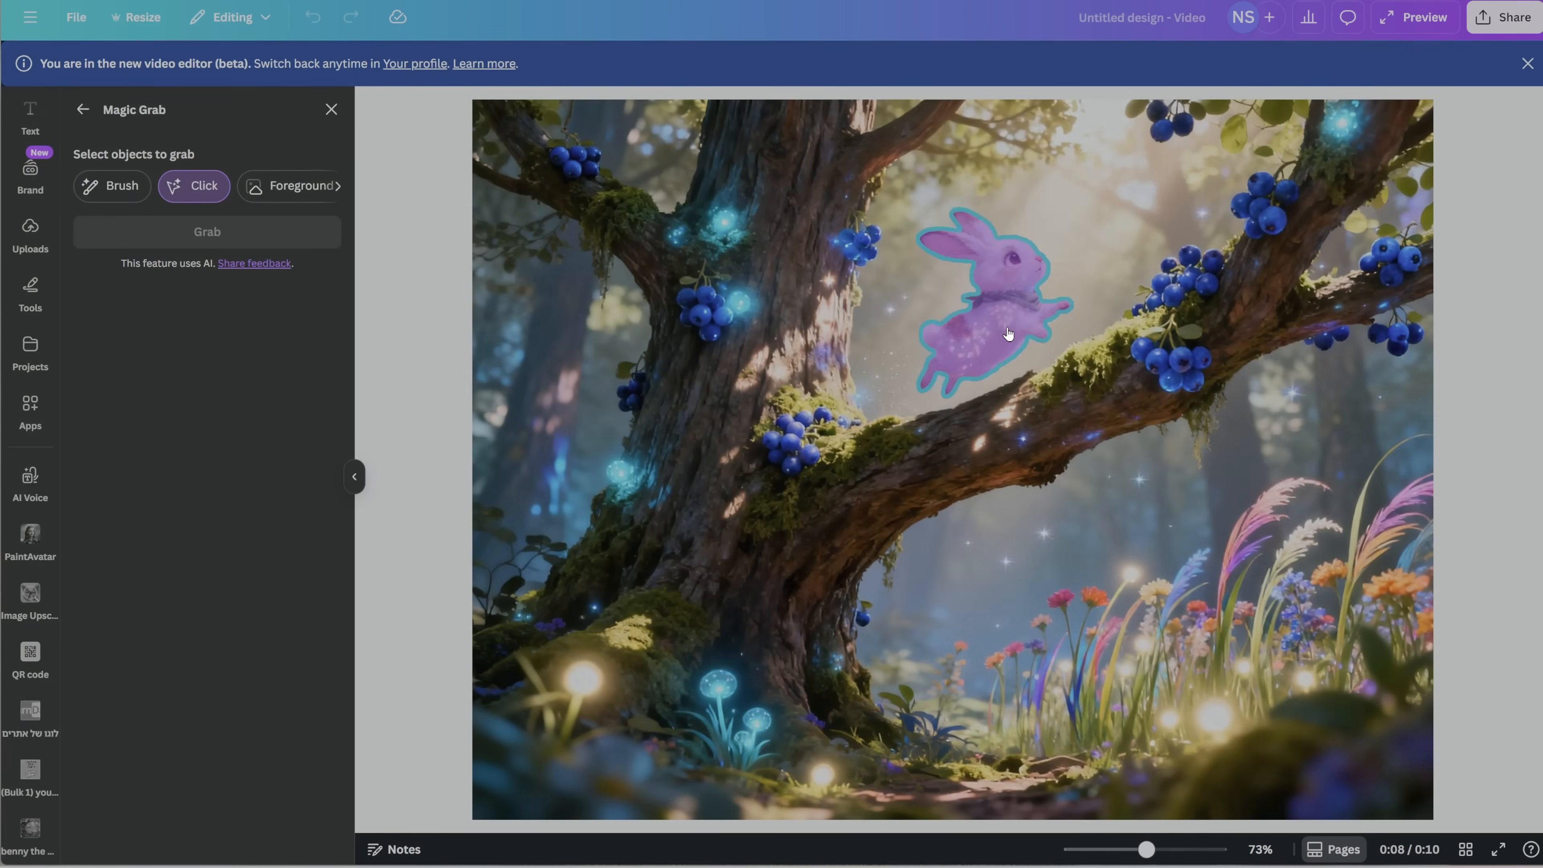
left_click(1009, 335)
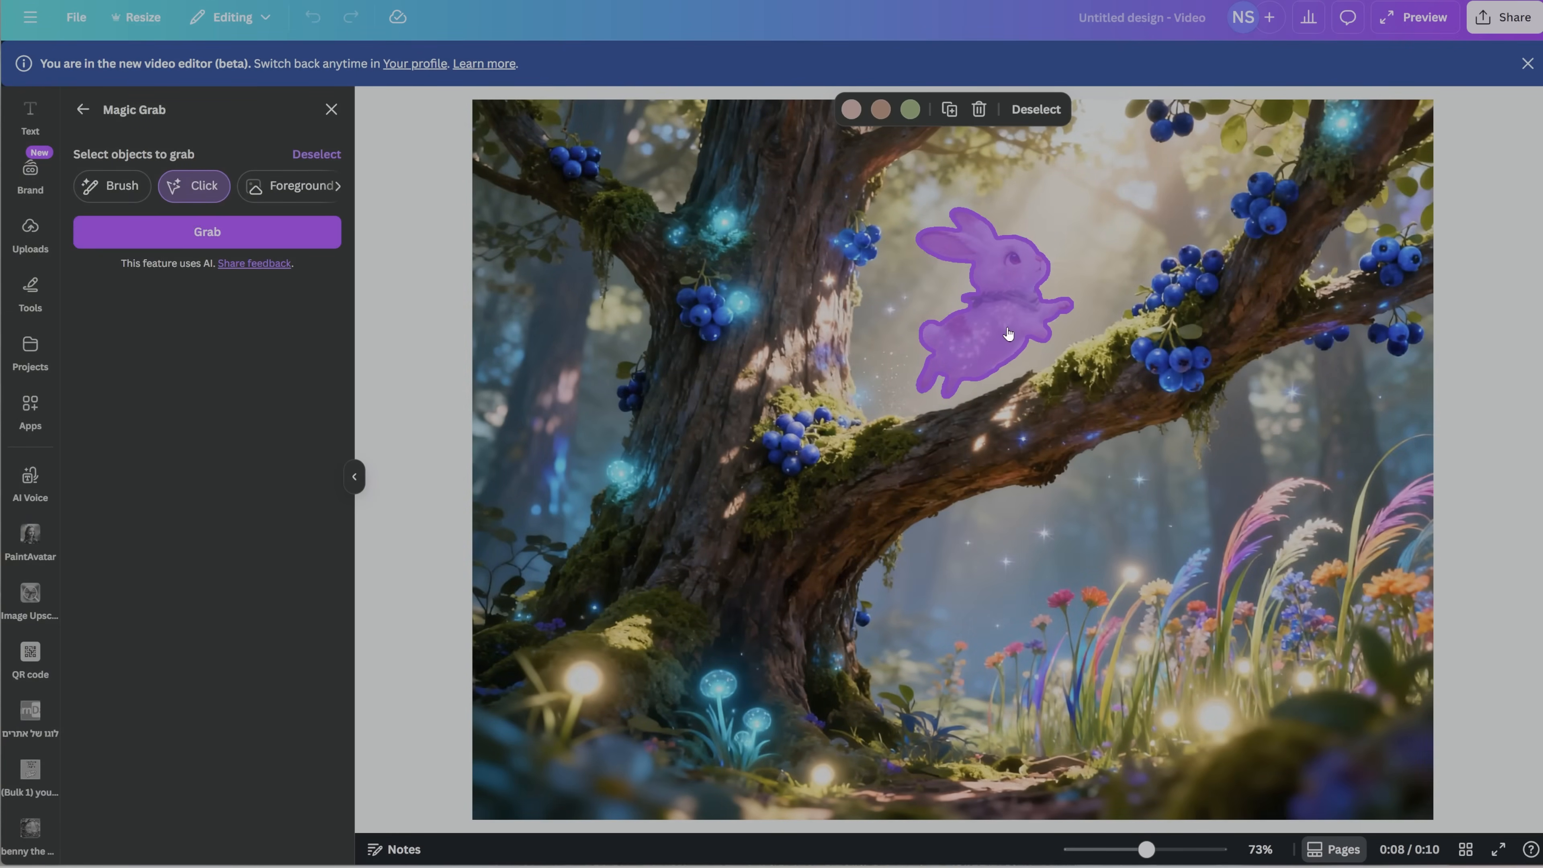
left_click(240, 239)
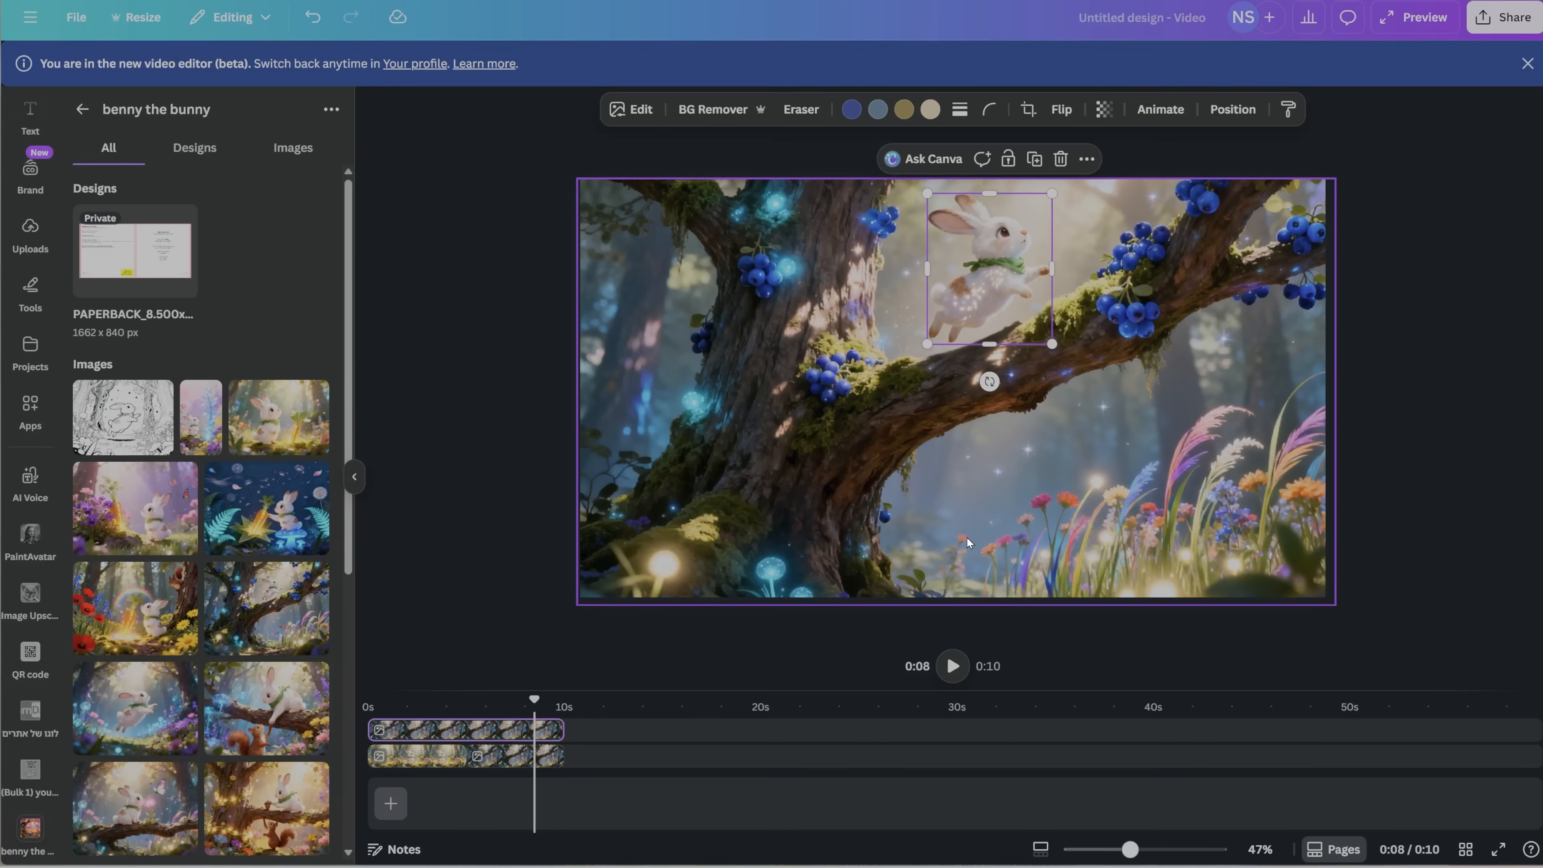
- Move the grabbed bunny to the foot of the tree and create a custom animation path from there up to the branch
left_click_drag(974, 274, 688, 485)
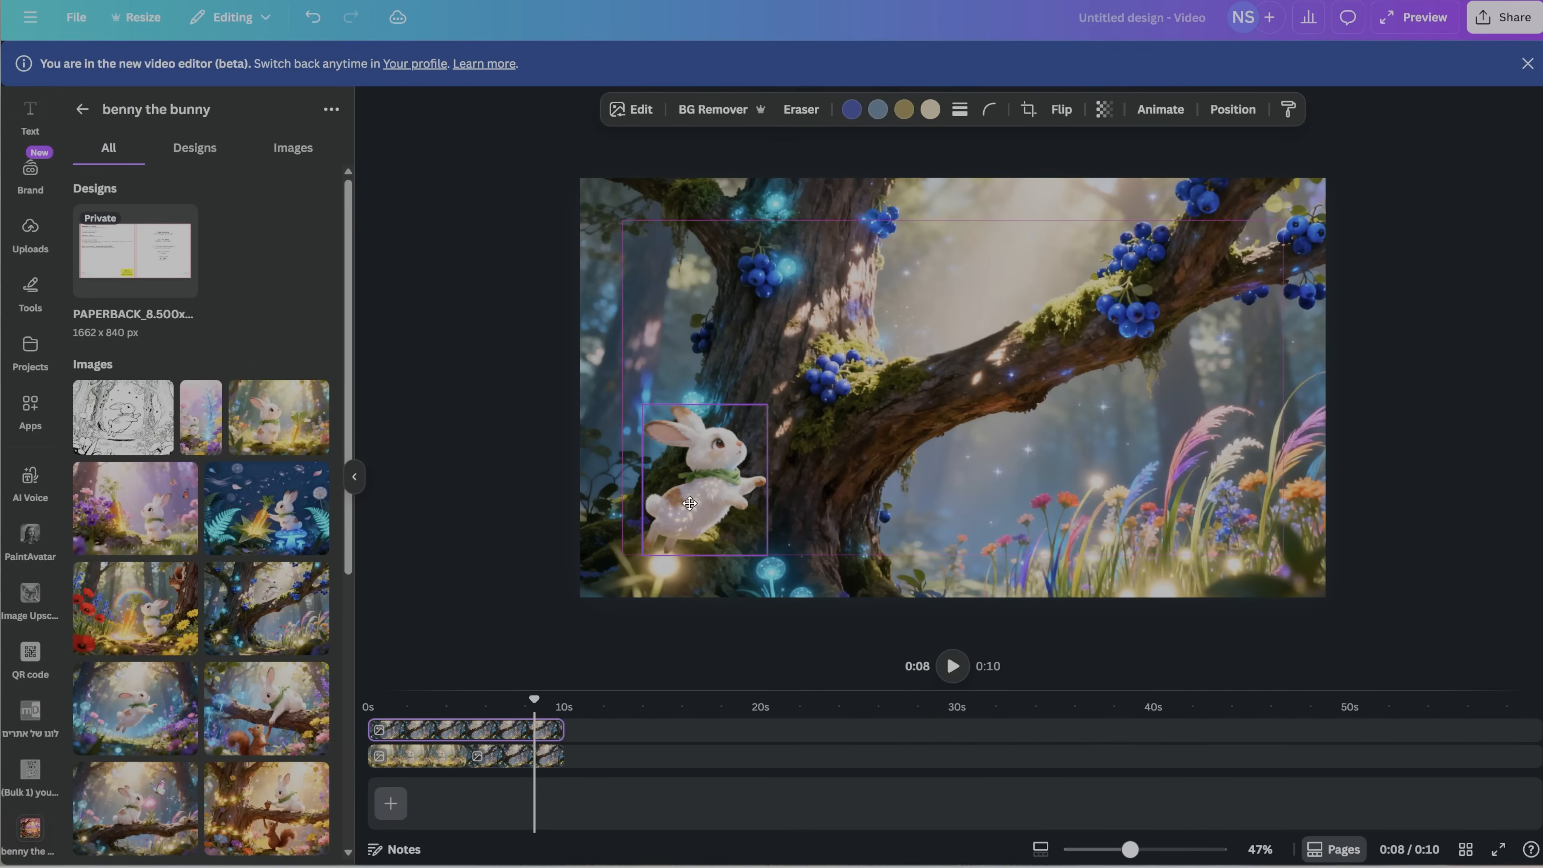
left_click(1153, 110)
left_click(152, 298)
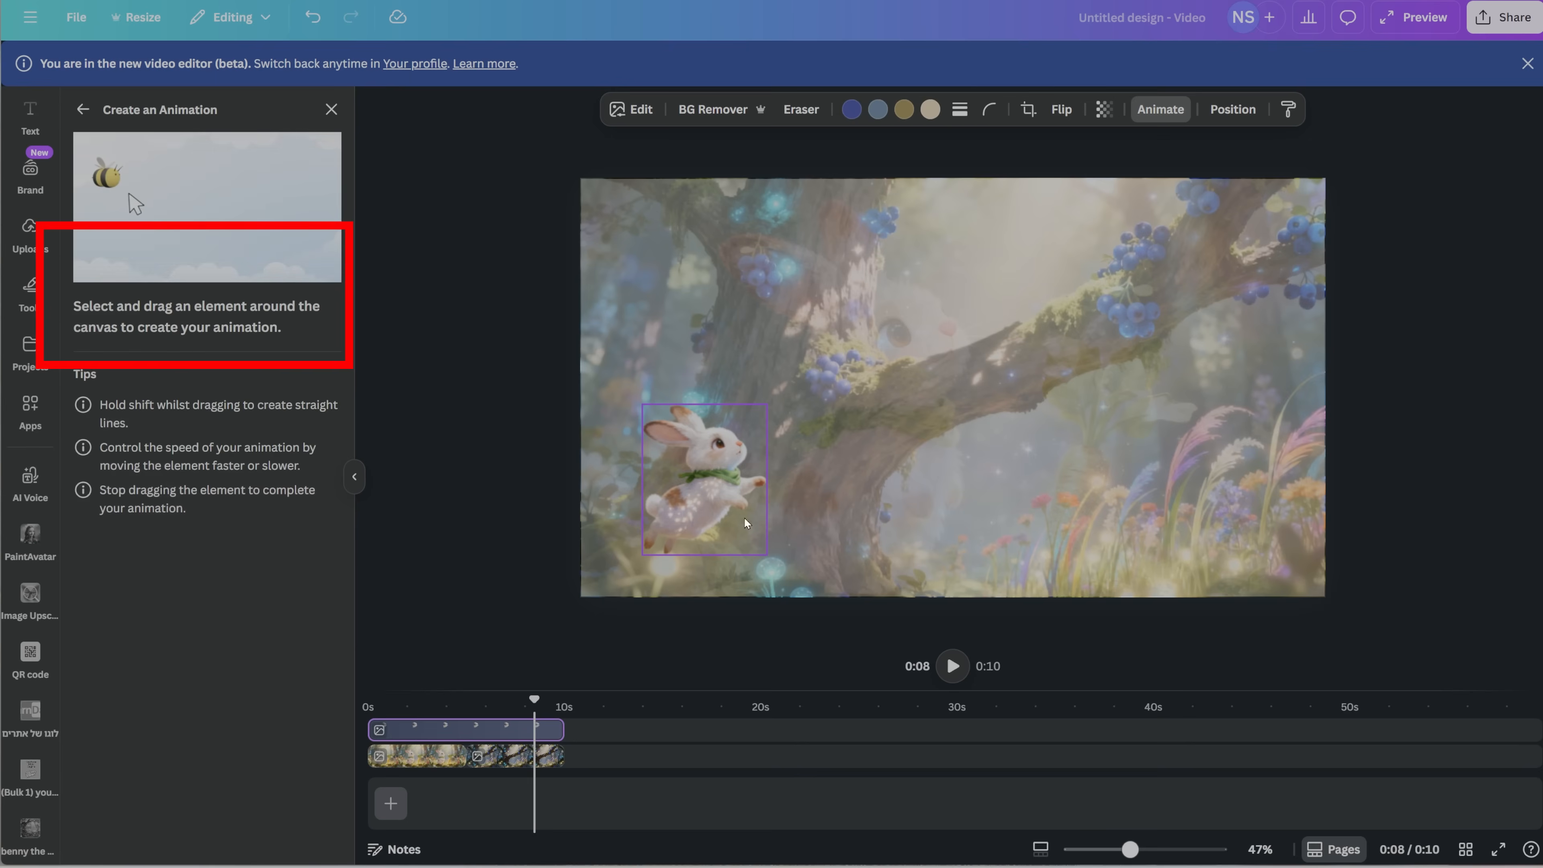
mouse_move(701, 513)
left_mouse_down()
mouse_move(765, 493)
mouse_move(784, 446)
mouse_move(832, 436)
mouse_move(852, 375)
mouse_move(911, 378)
mouse_move(918, 354)
mouse_move(975, 333)
mouse_move(997, 291)
left_mouse_up()
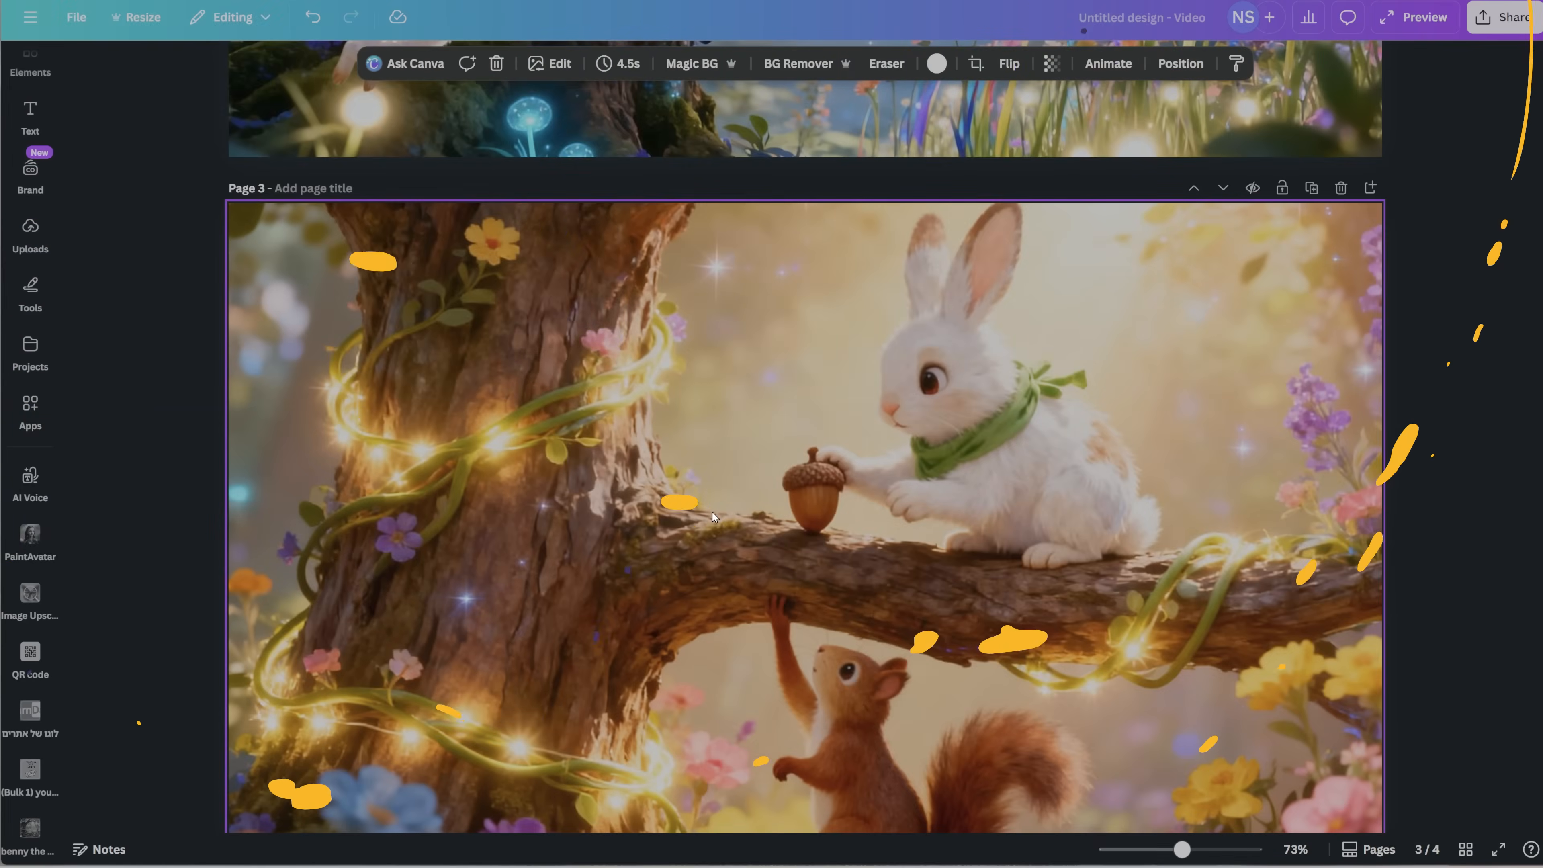
- Go through pages 3 and 4 and switch the page display to the thumbnail timeline
scroll(715, 513, "down", 5)
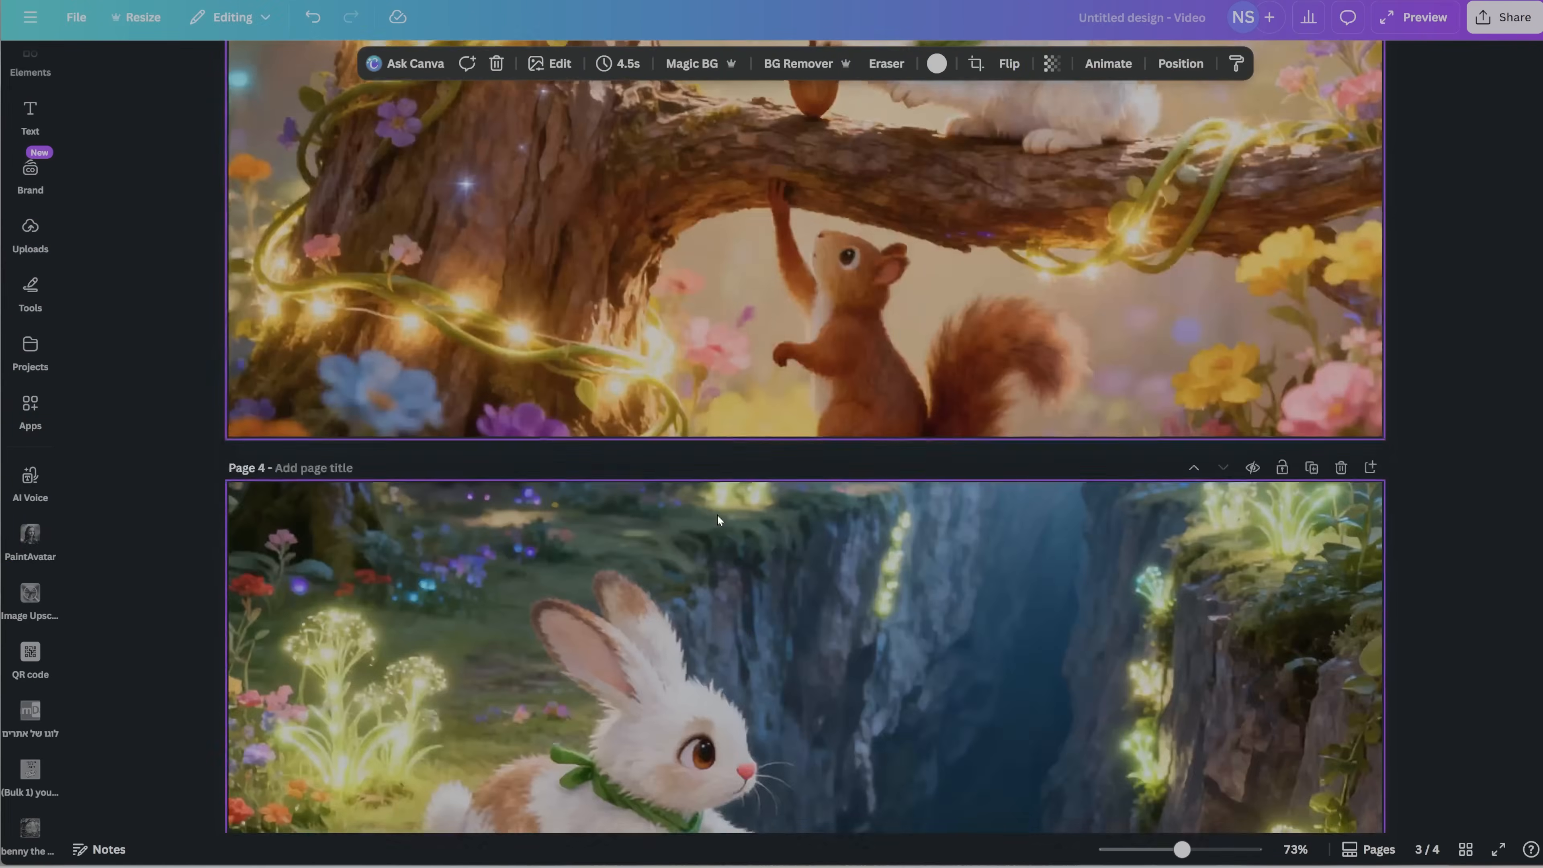
scroll(717, 513, "down", 5)
left_click(1359, 855)
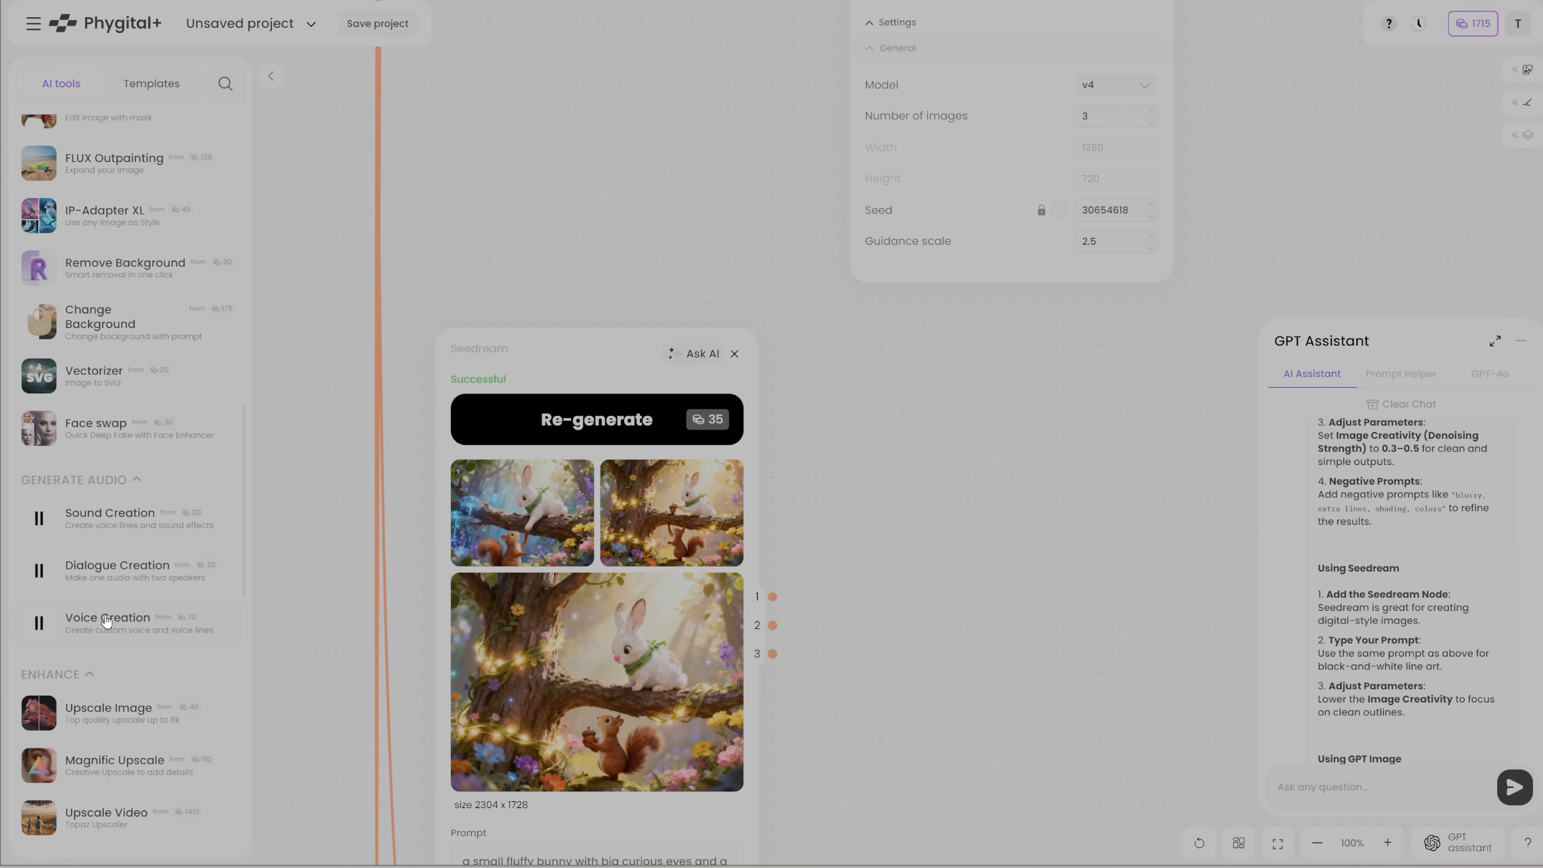
- Switch to Phygital+ and place a Voice Creation node on the canvas
left_click_drag(123, 616, 984, 420)
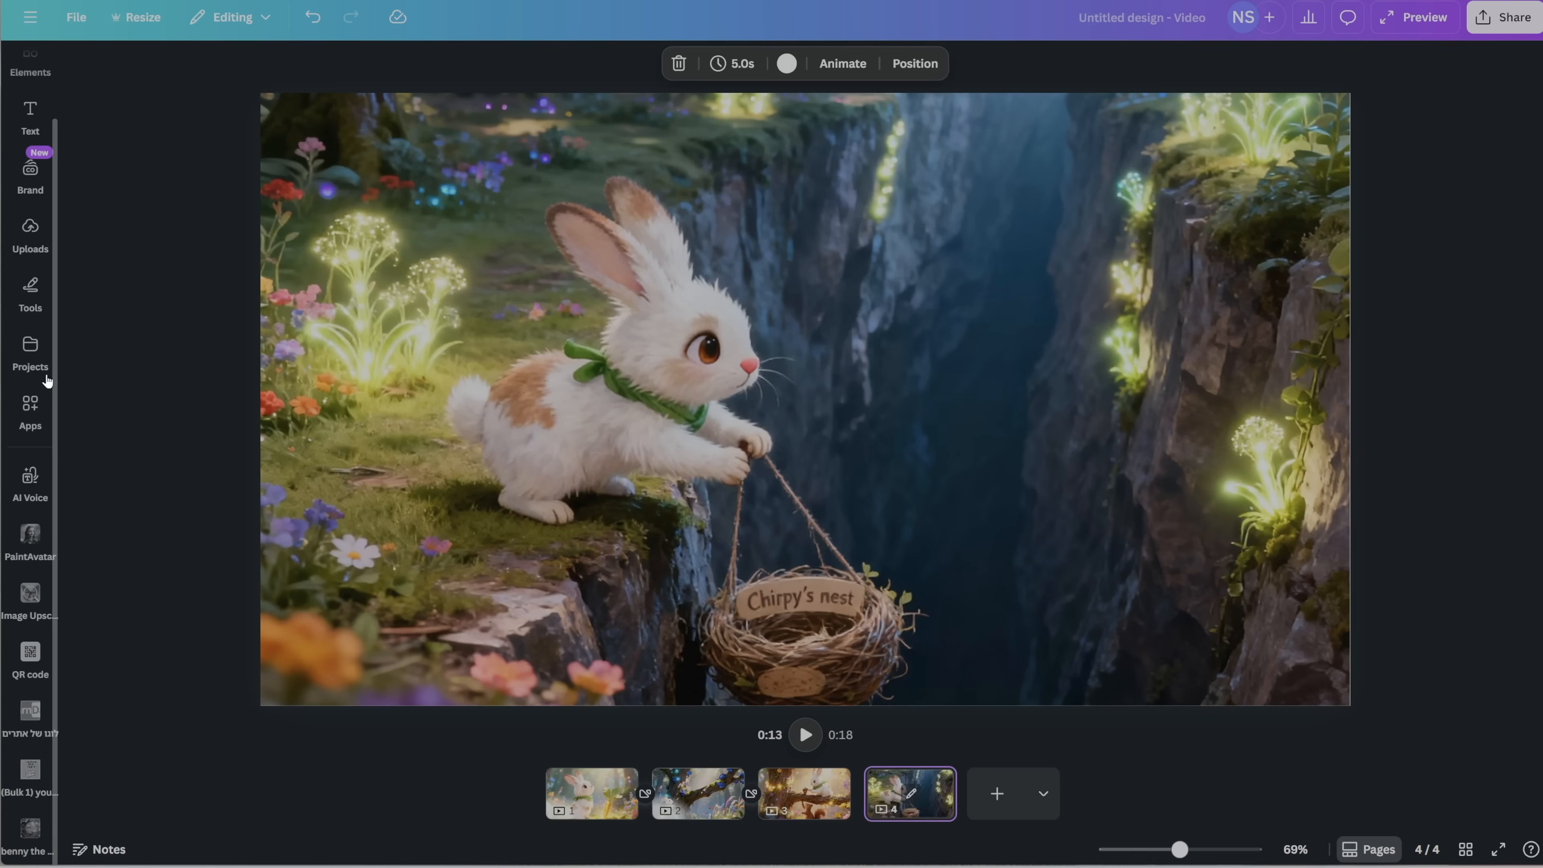
- Switch to Canva and generate an AI voice with Carol reading "Benny was a curious bunny who found a glowing carrot in the forest."
left_click(31, 481)
left_click(111, 392)
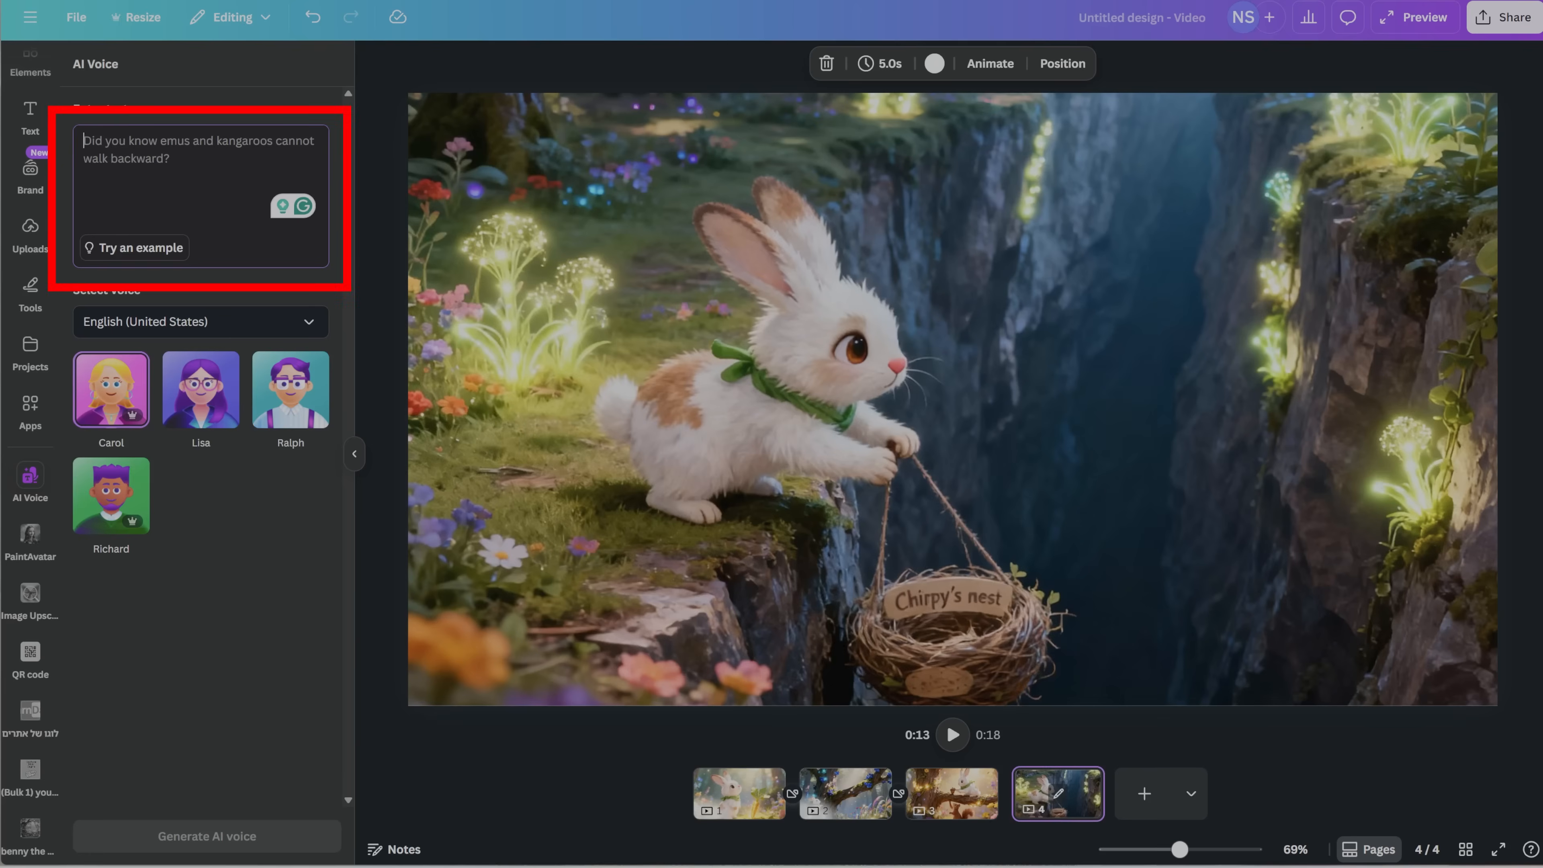
type("Benny was a curious bunny\\nwho found a glowing carrot in the forest.")
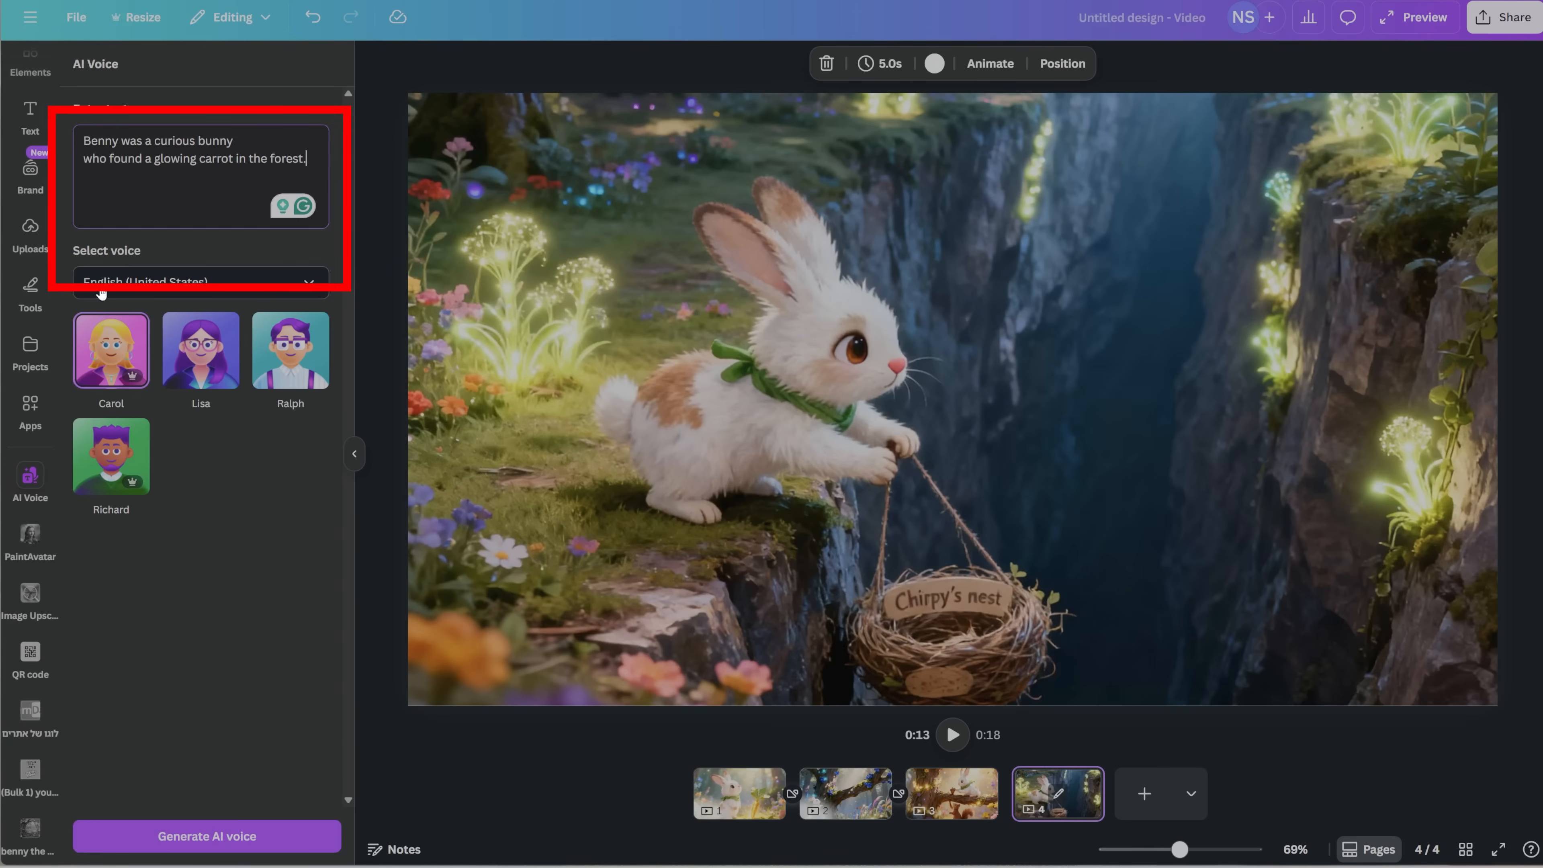
left_click(253, 836)
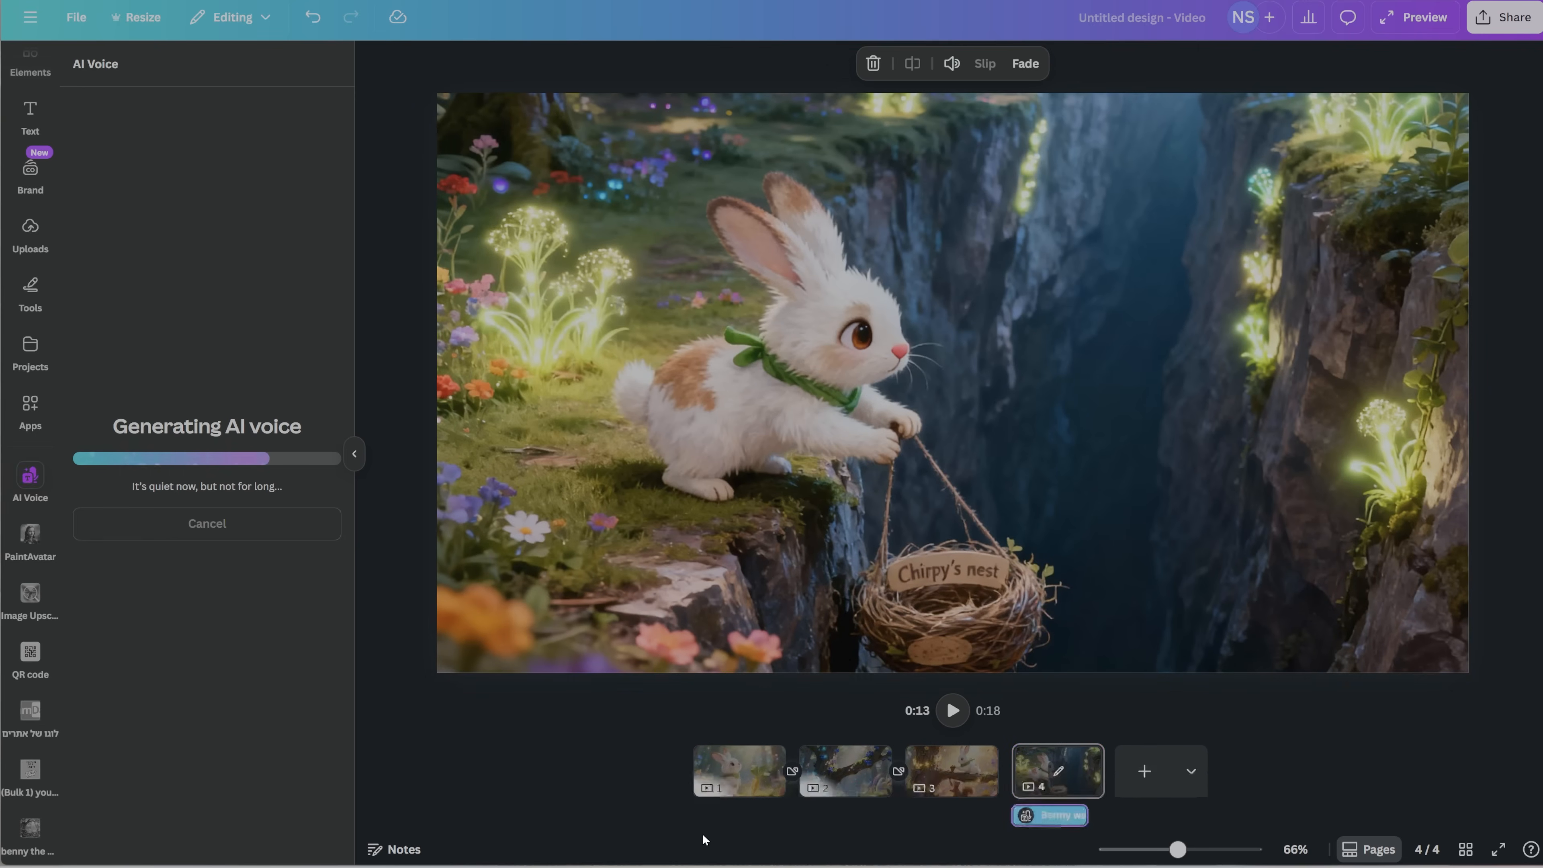
- Move the generated voice clip to the start of the timeline under page 1 and return to that page
left_click_drag(1054, 820, 735, 818)
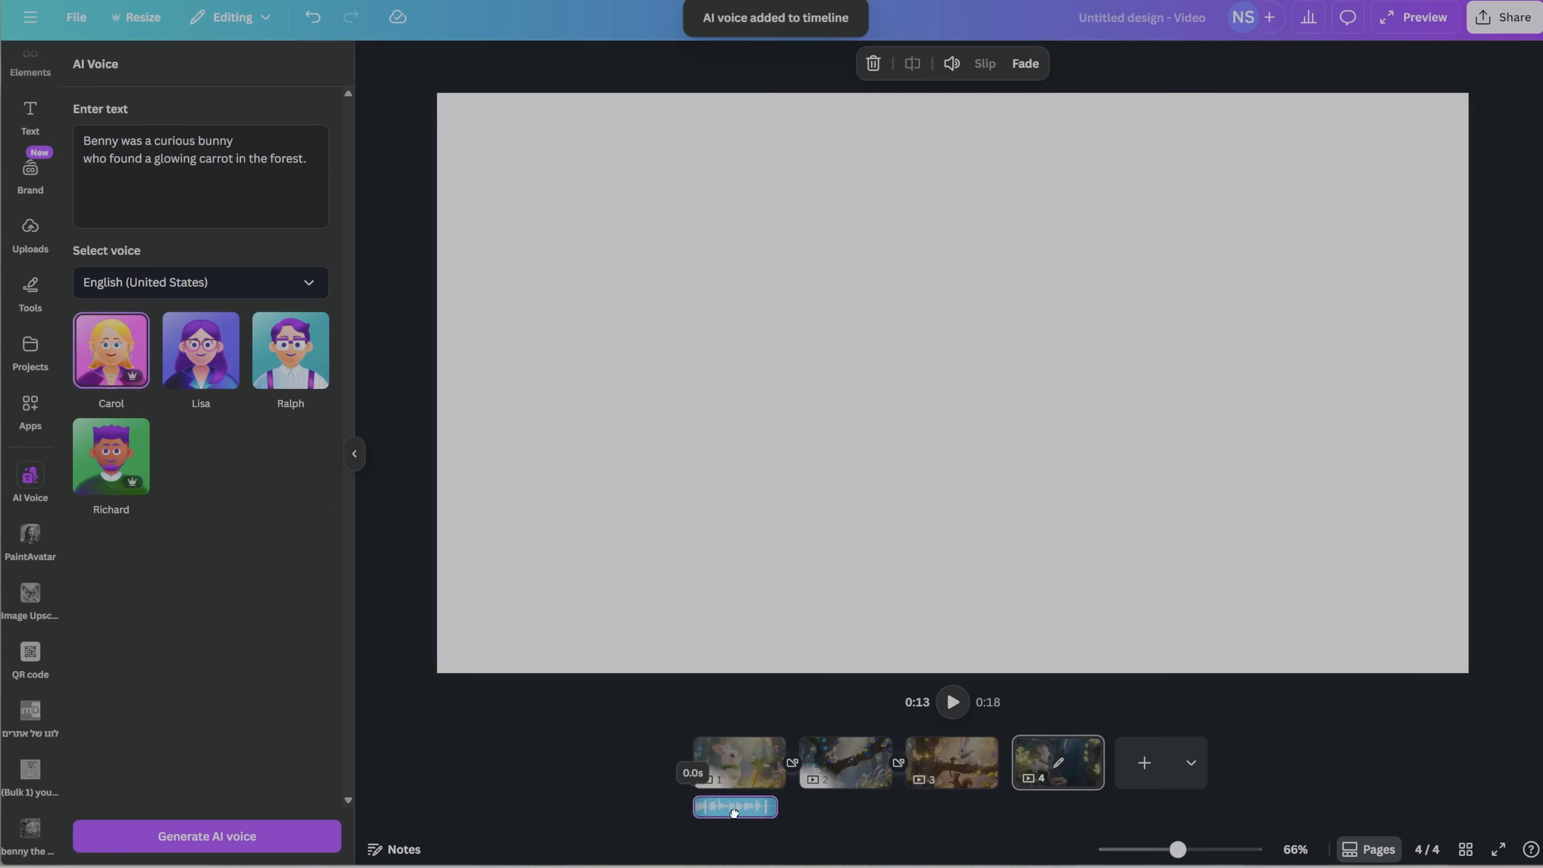
left_click(675, 750)
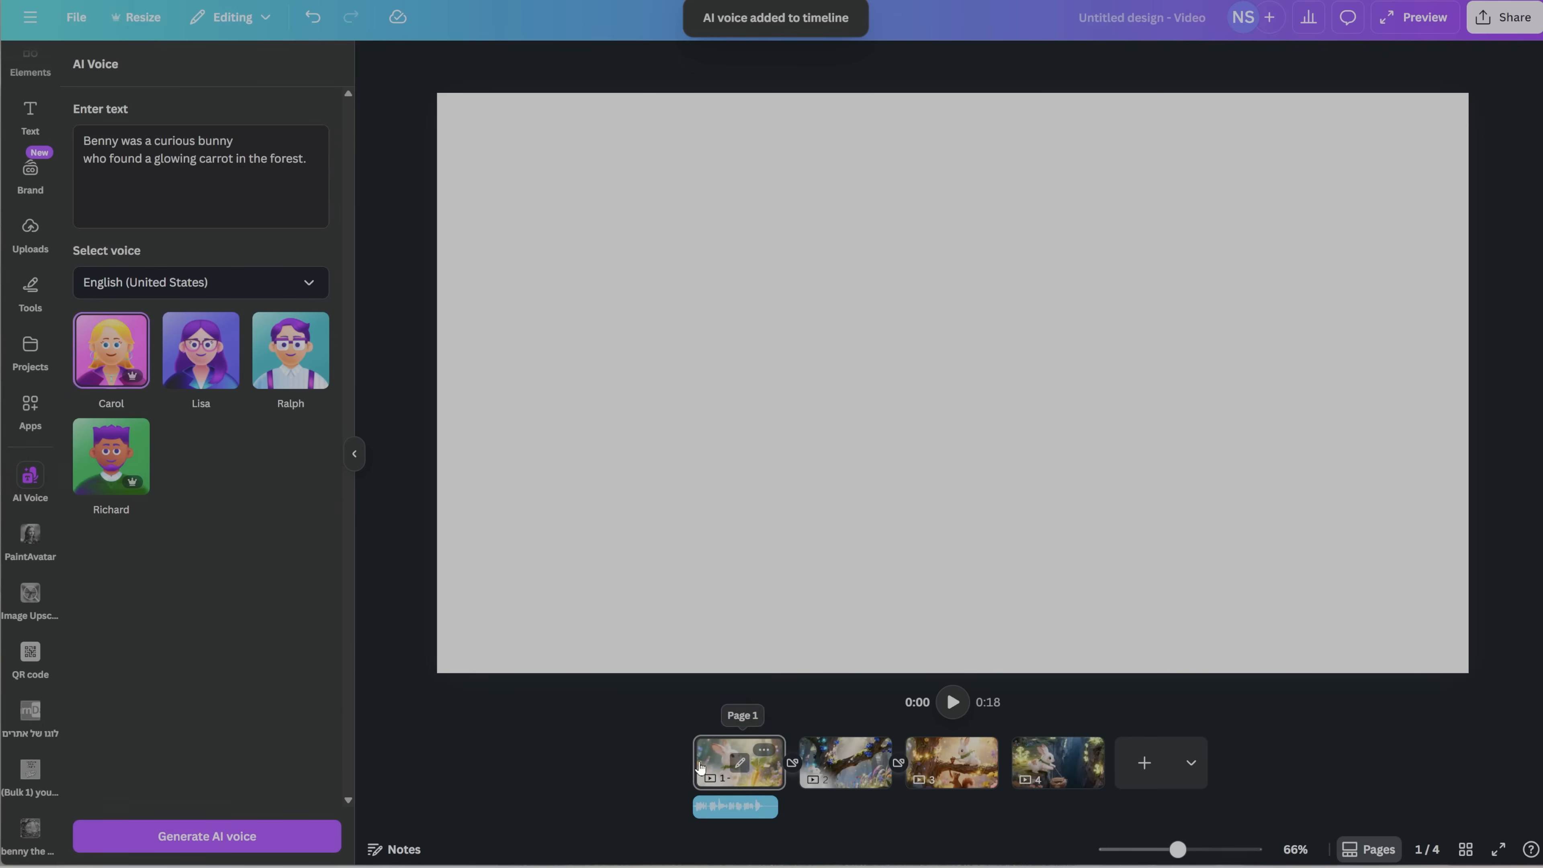
left_click(698, 767)
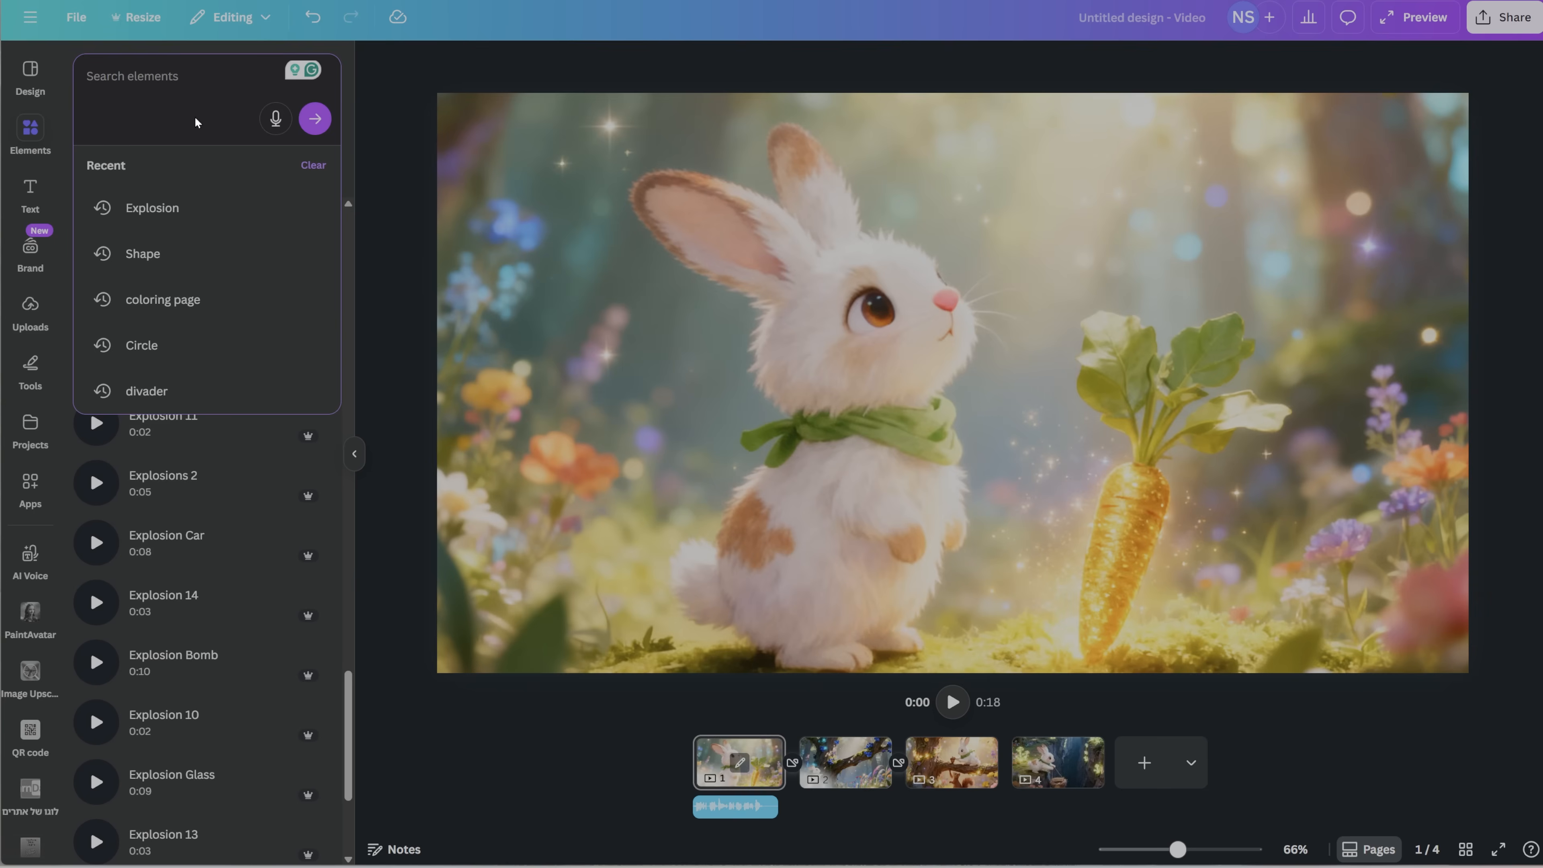
- Search the audio elements for music and place the Inspiring Music track under the voice clip, starting at page 1
type("music")
key("Return")
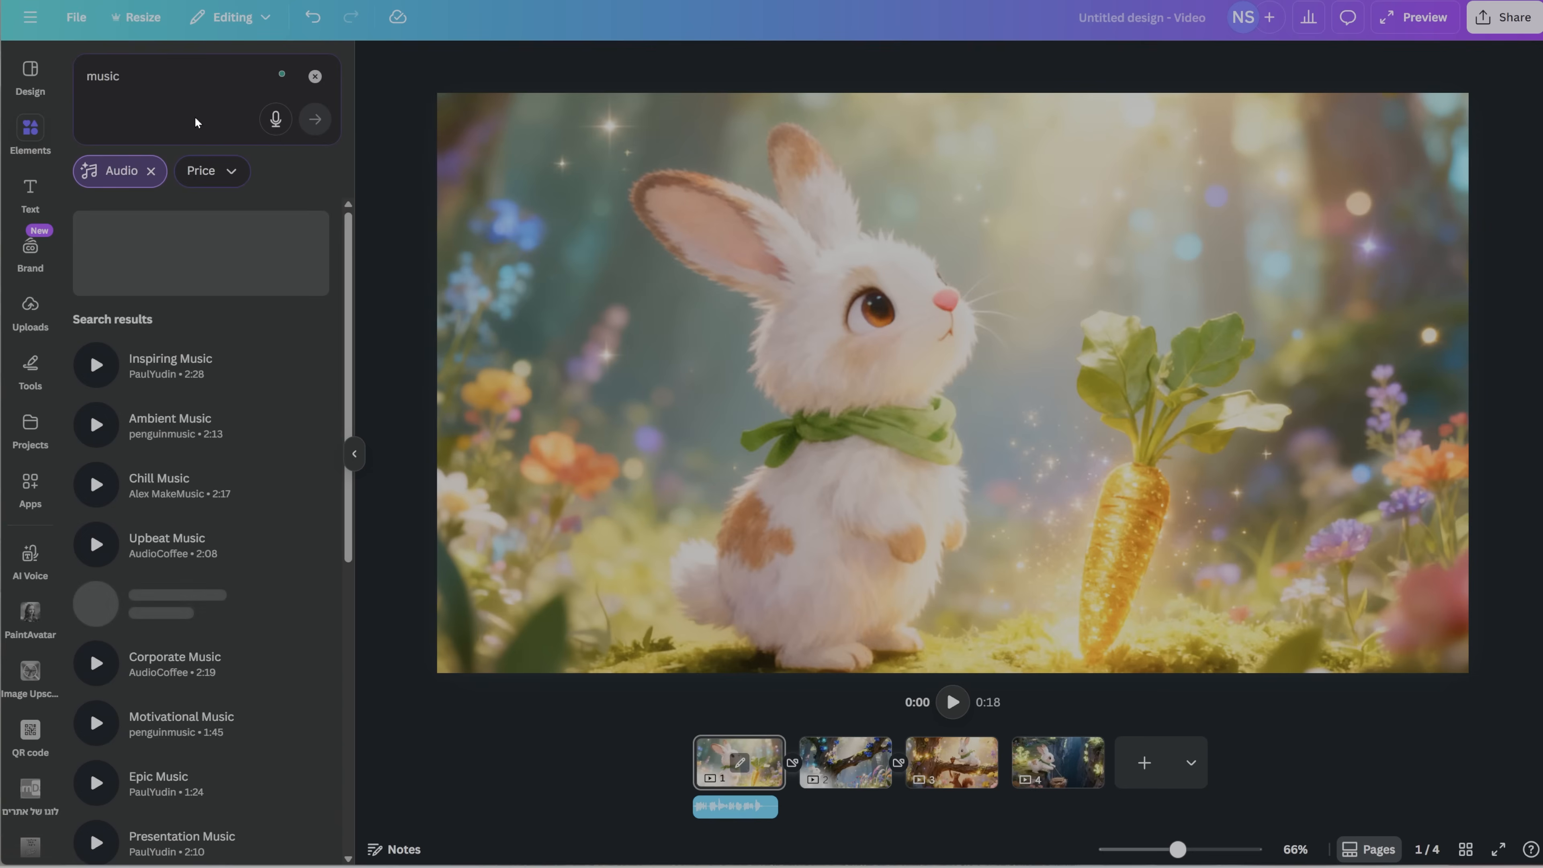
left_click_drag(164, 372, 695, 813)
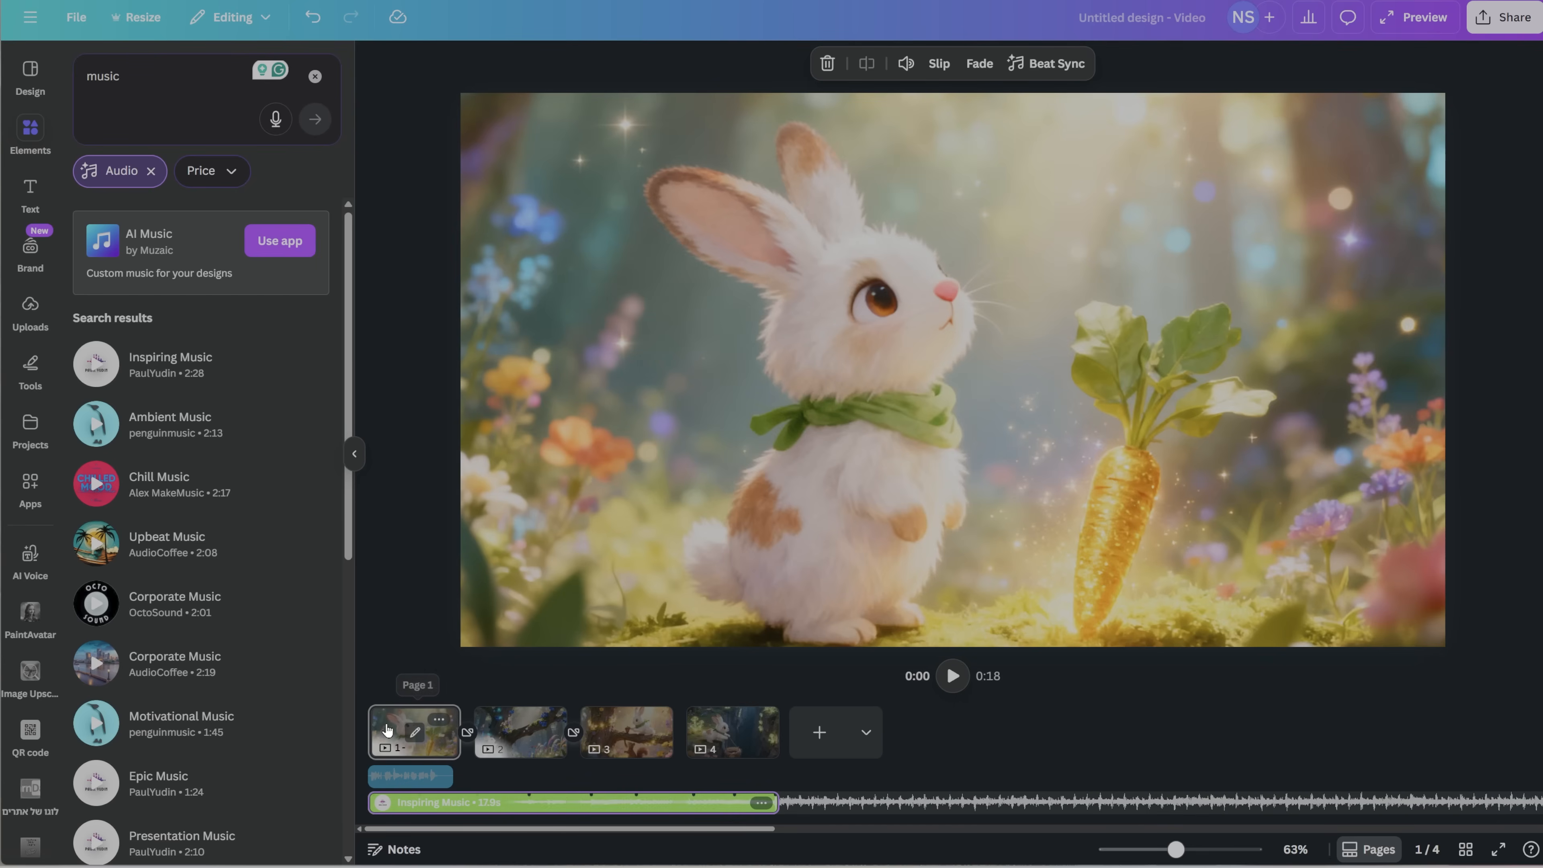
left_click(367, 746)
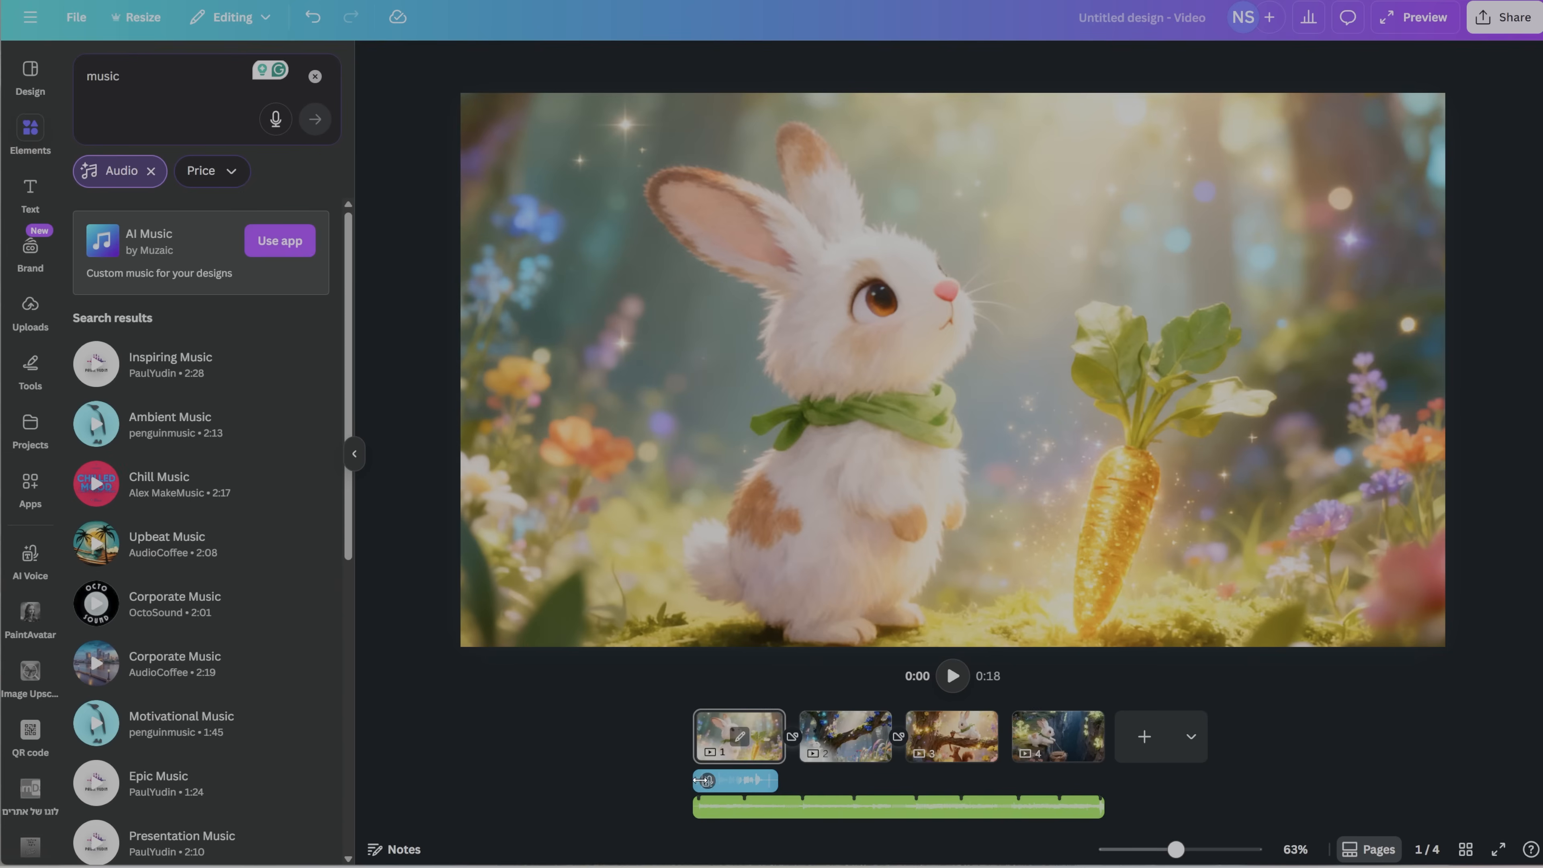
left_click(780, 807)
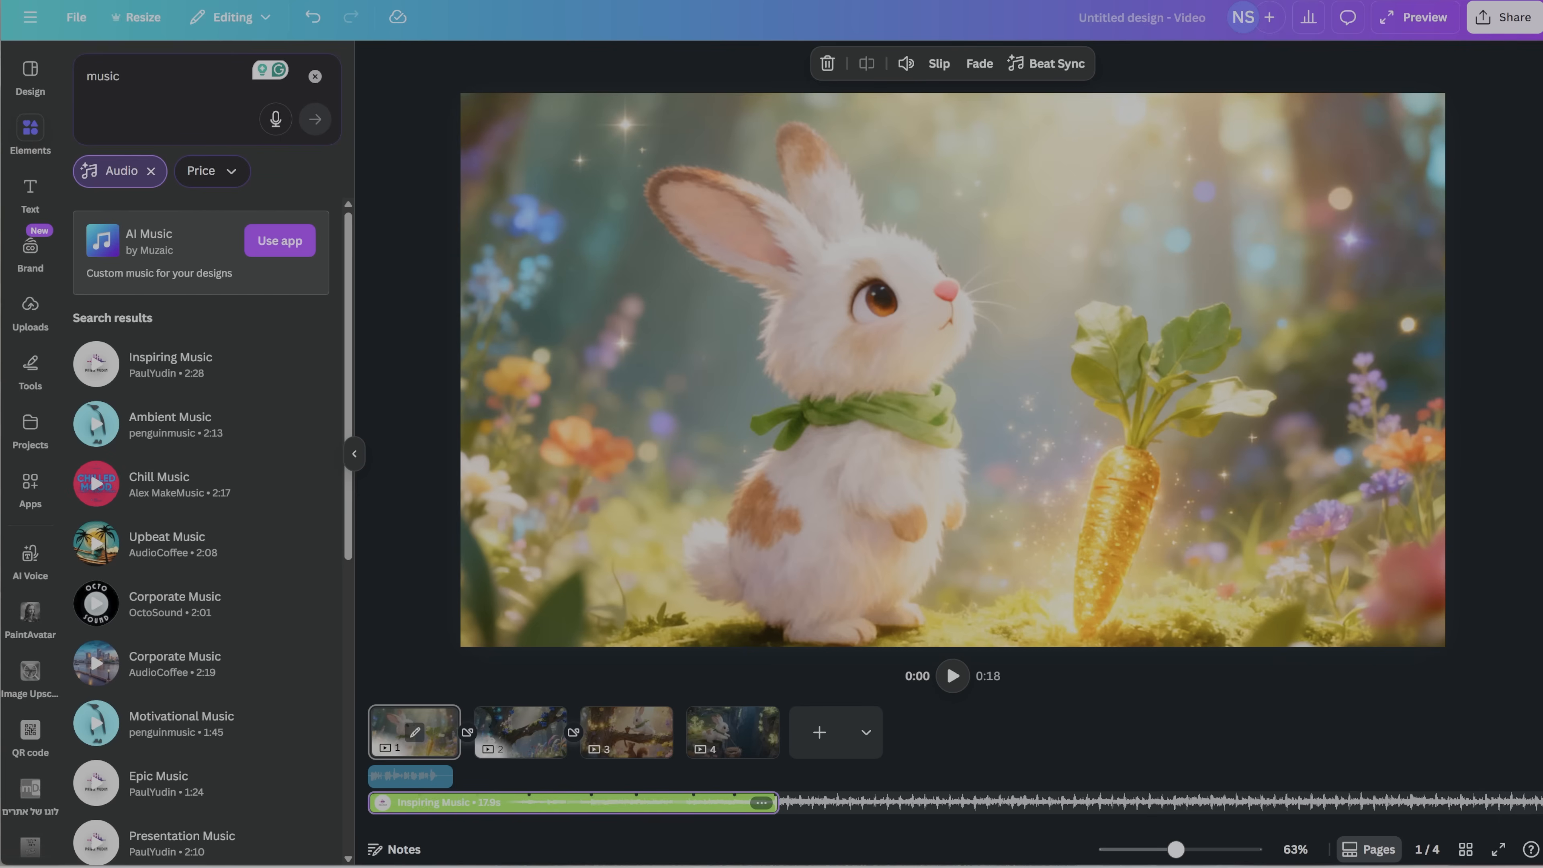
- Lower the Inspiring Music track's volume to 26 and select the bunny image on page 1
left_click(906, 63)
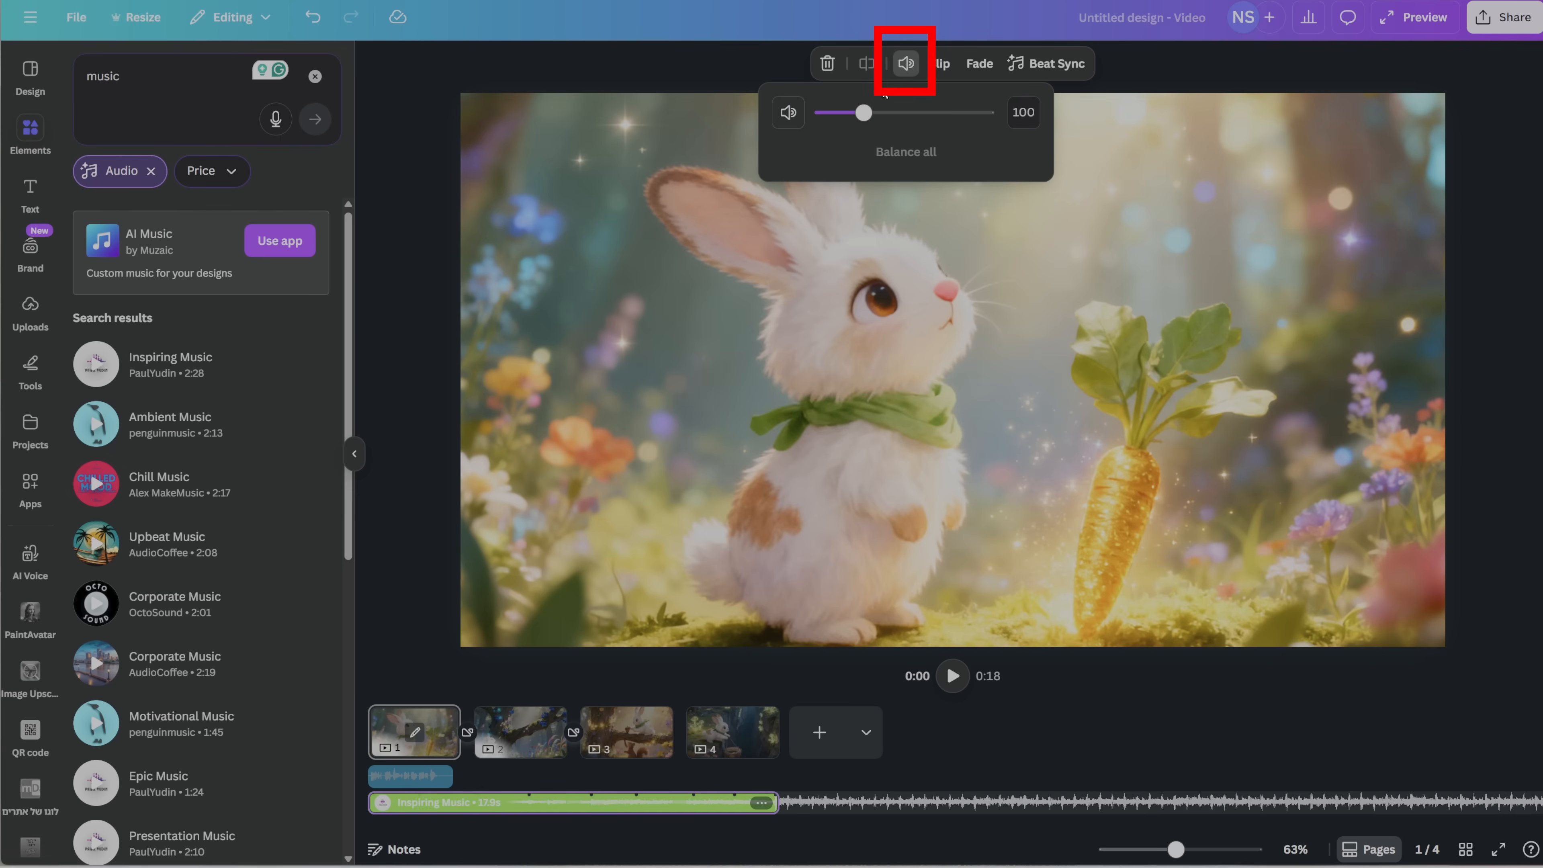
left_click_drag(861, 114, 840, 114)
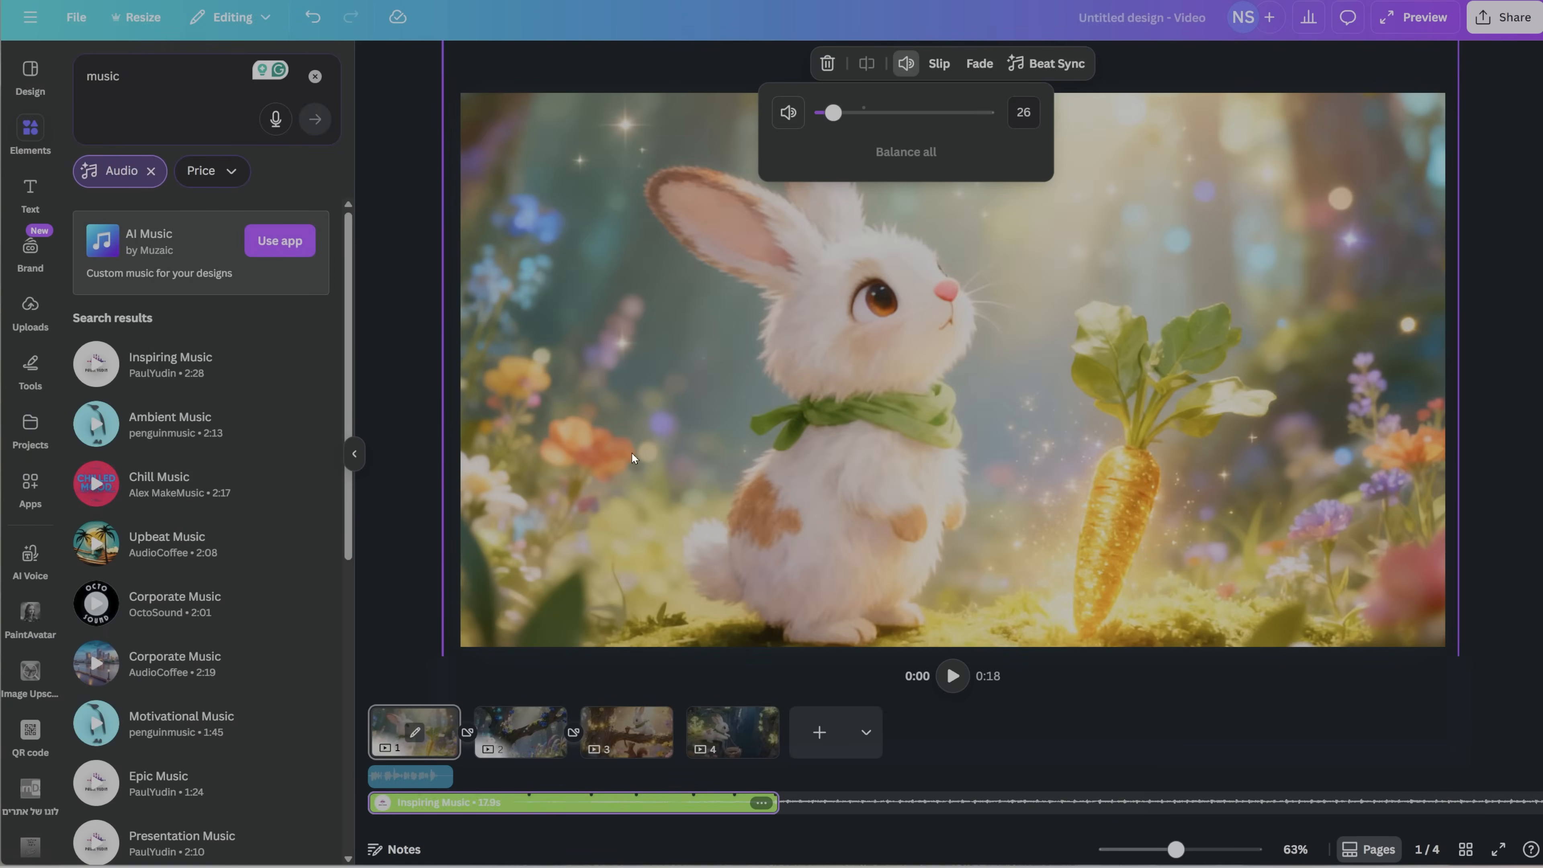
left_click(377, 694)
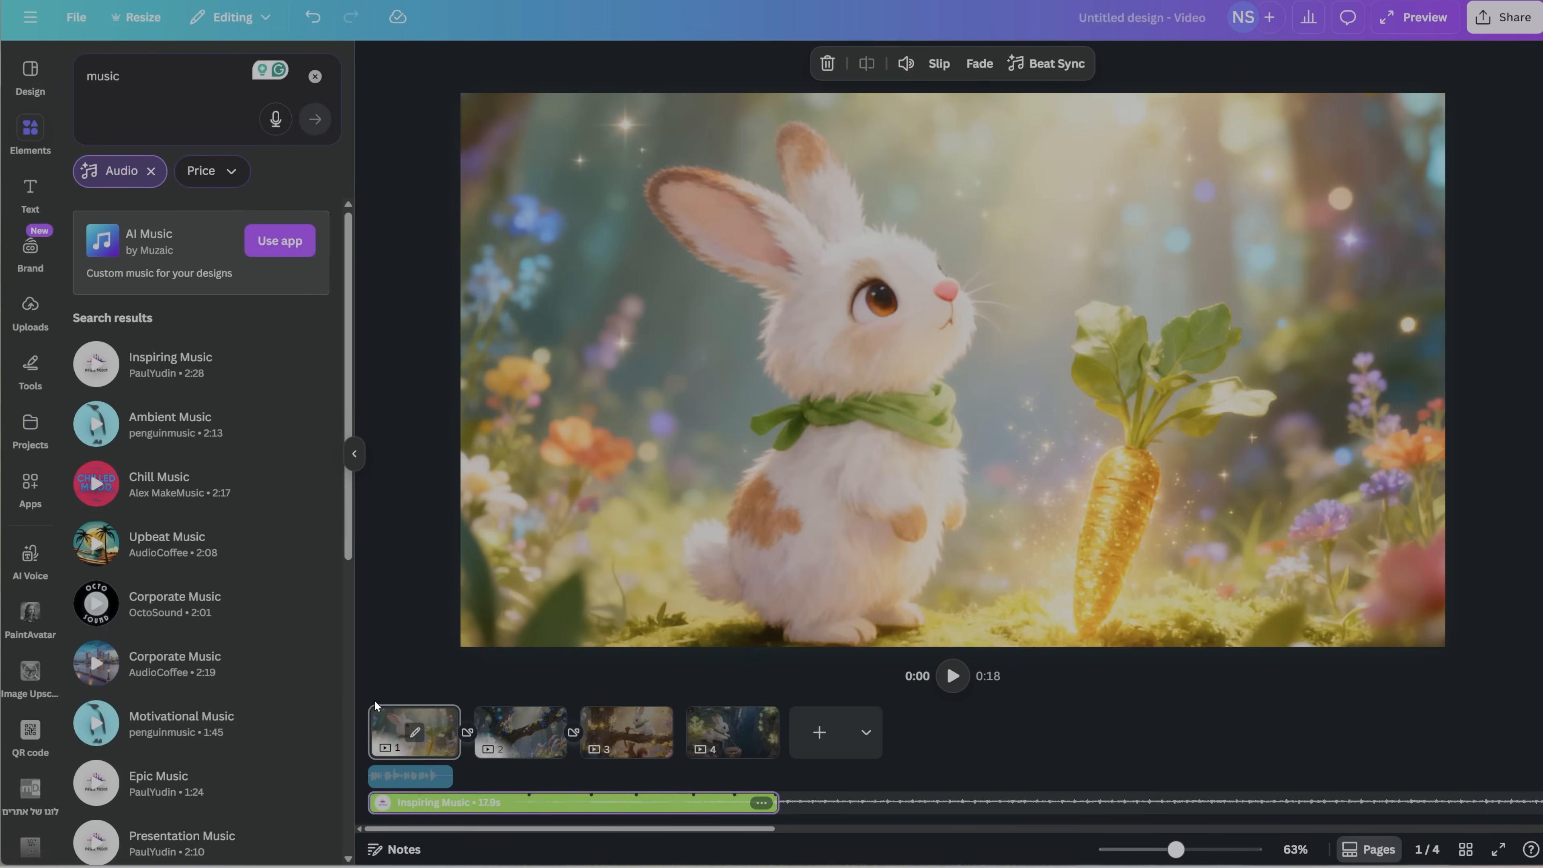
left_click(953, 370)
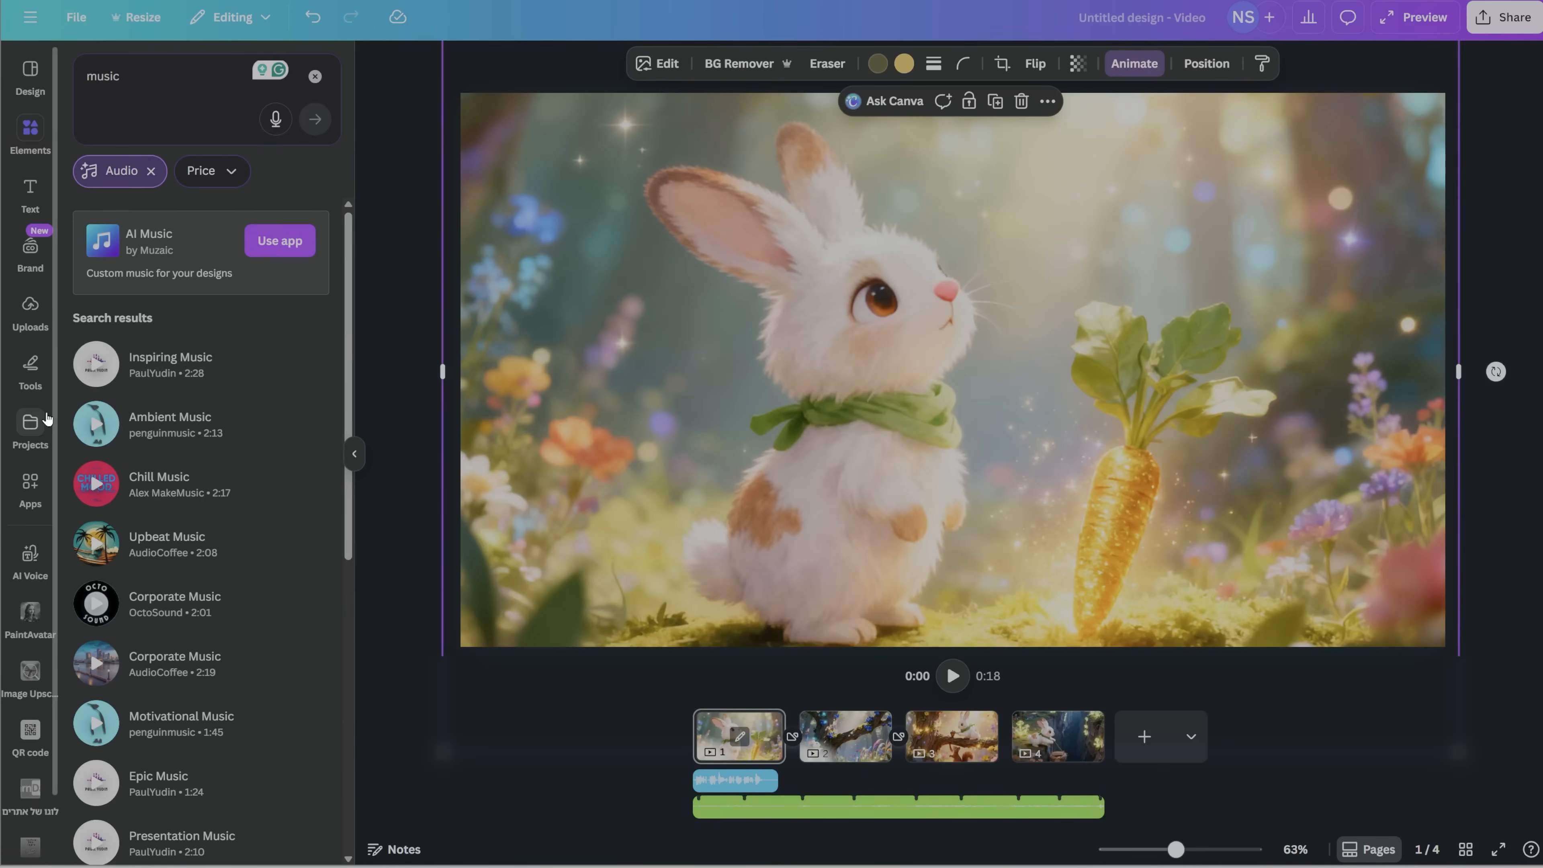
- Switch to the KDP bookshelf and open the US Amazon listing for the paperback of Stella's Private Diary to get its link
key("Escape")
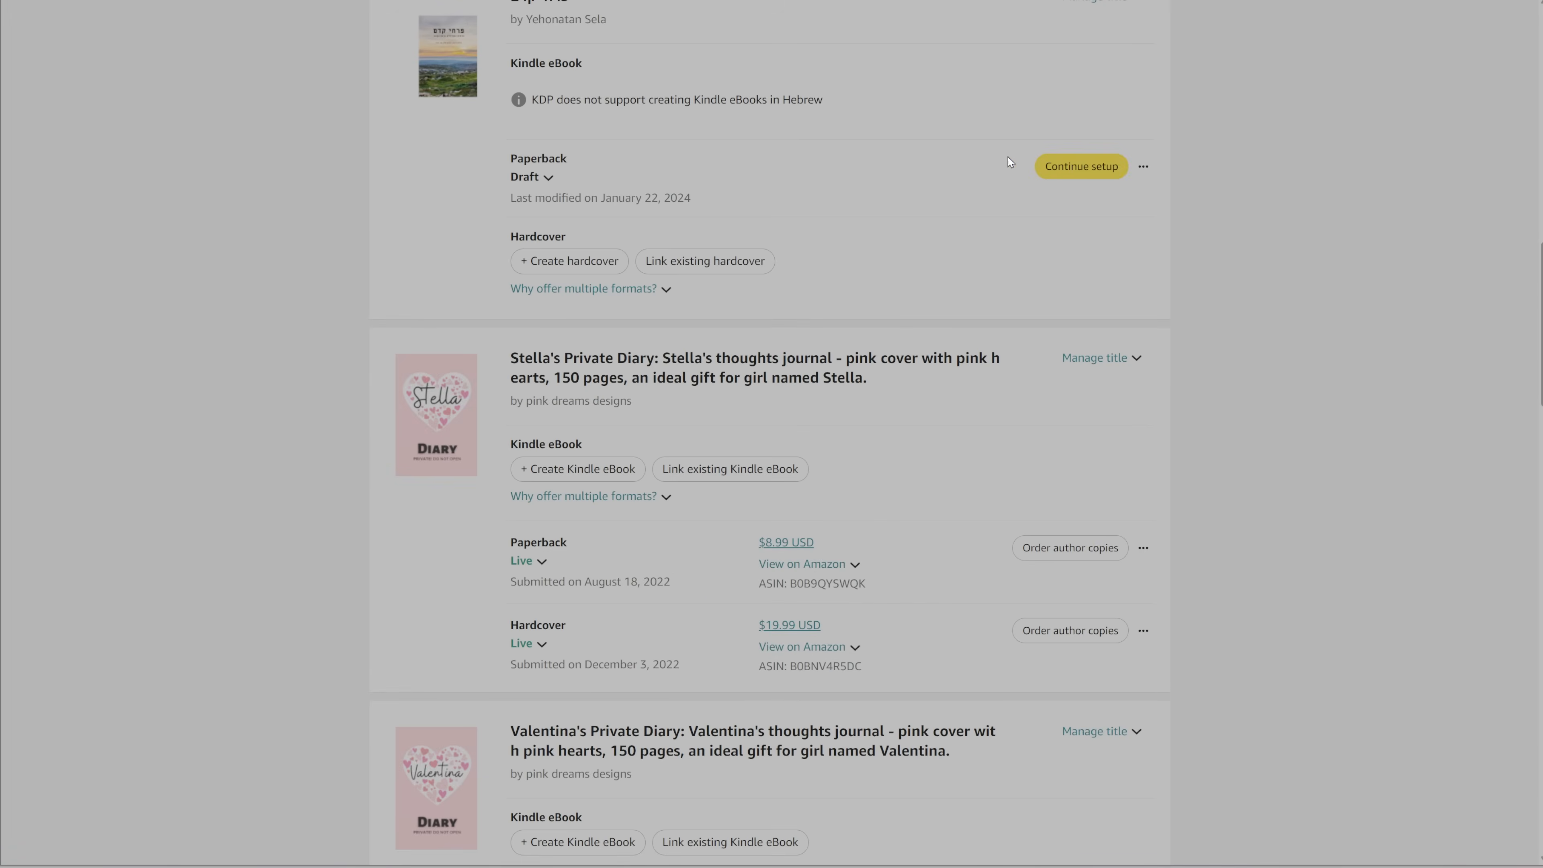
left_click(794, 565)
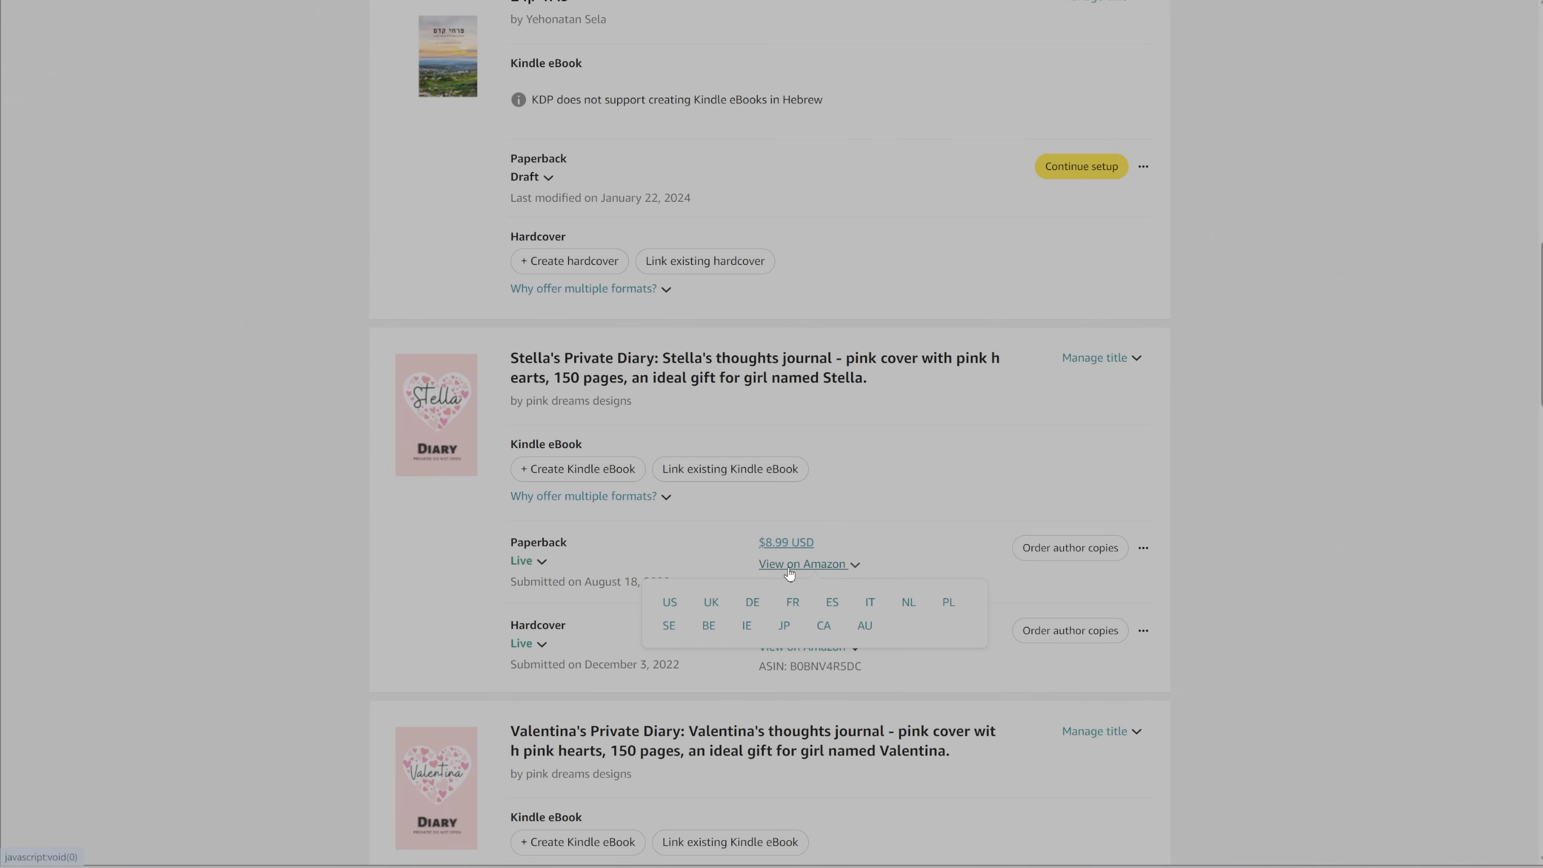
left_click(669, 601)
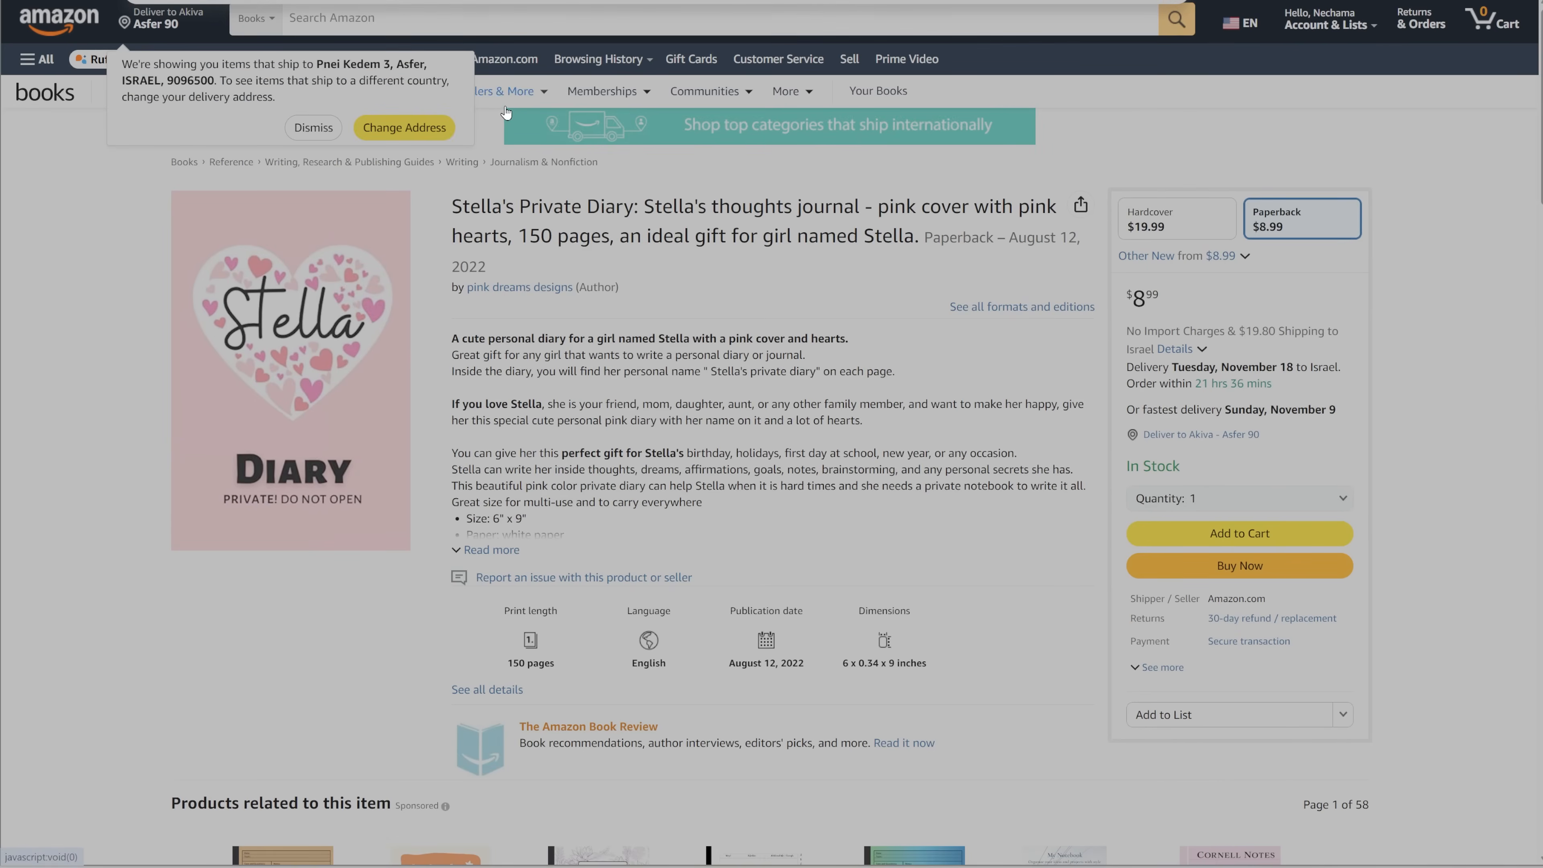
mouse_move(529, 103)
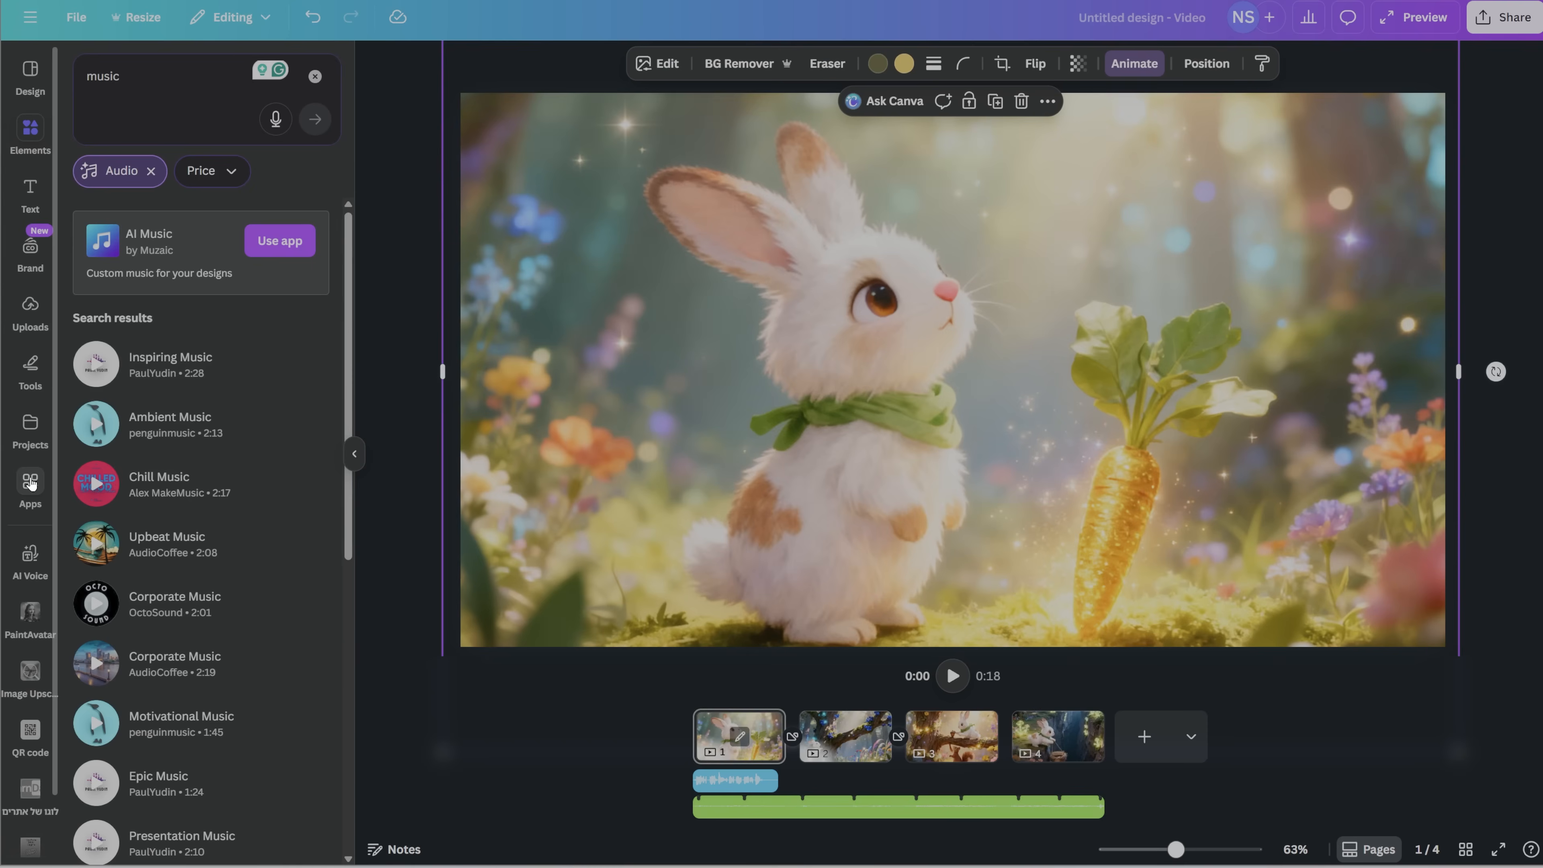
- Switch back to Canva, search the apps for QR Code Generator and open the QR code app
left_click(31, 483)
left_click(142, 68)
type("qr")
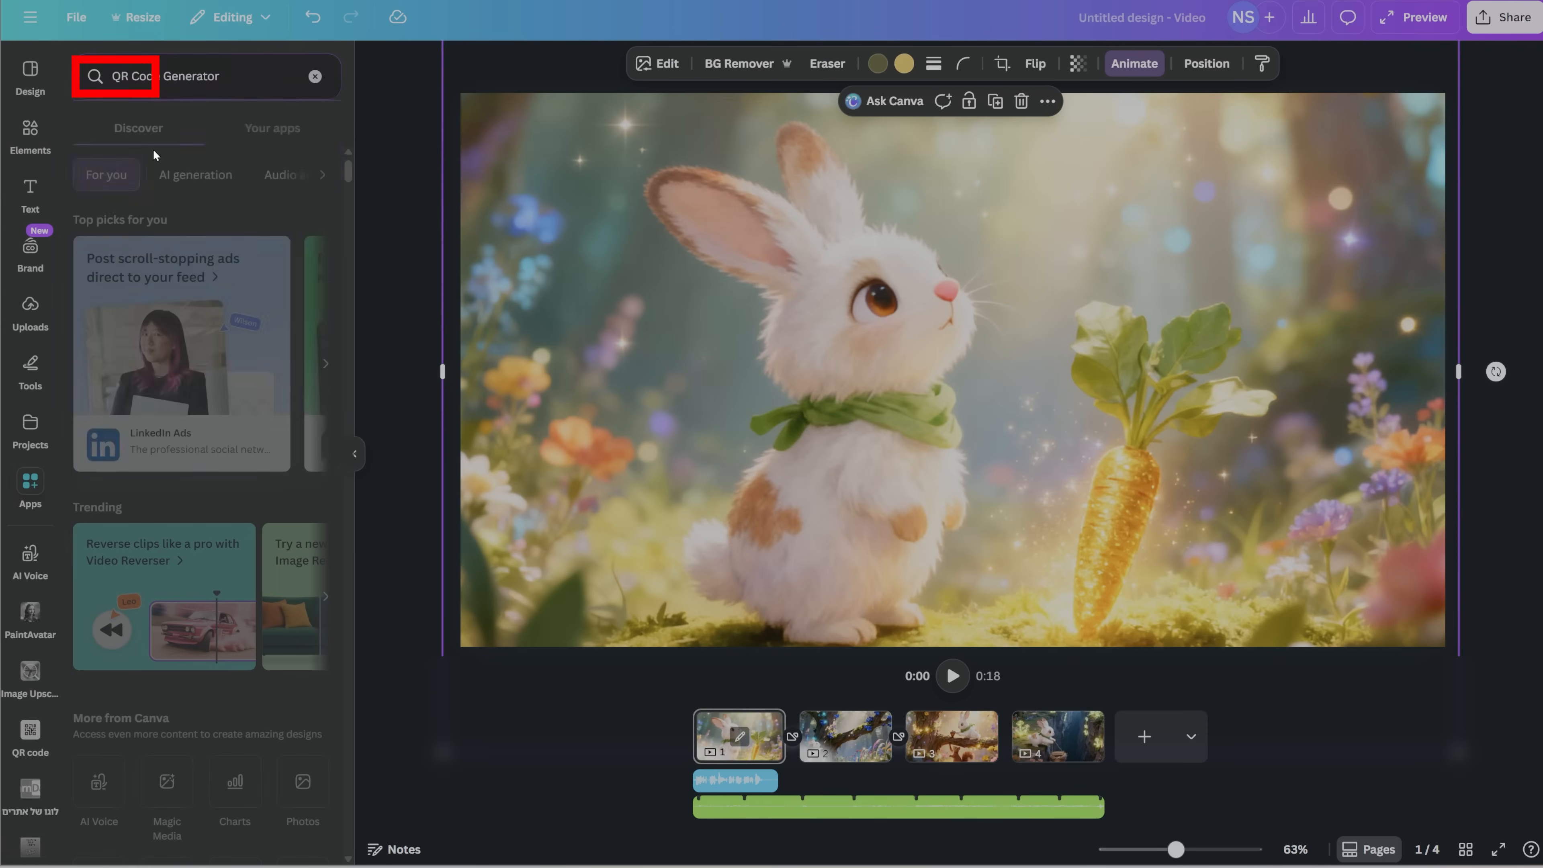
left_click(148, 152)
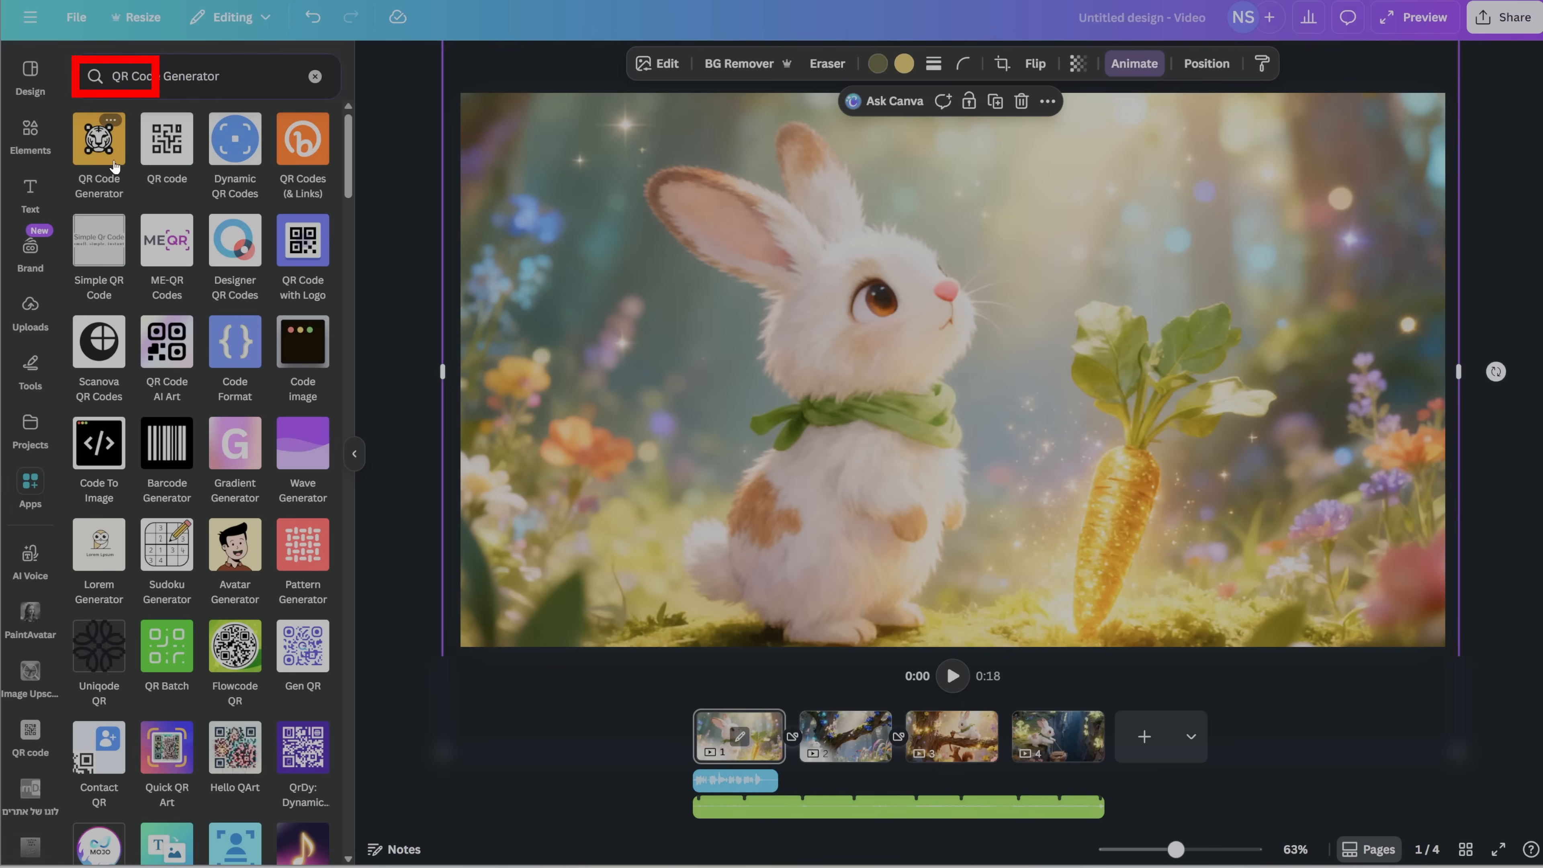
left_click(155, 145)
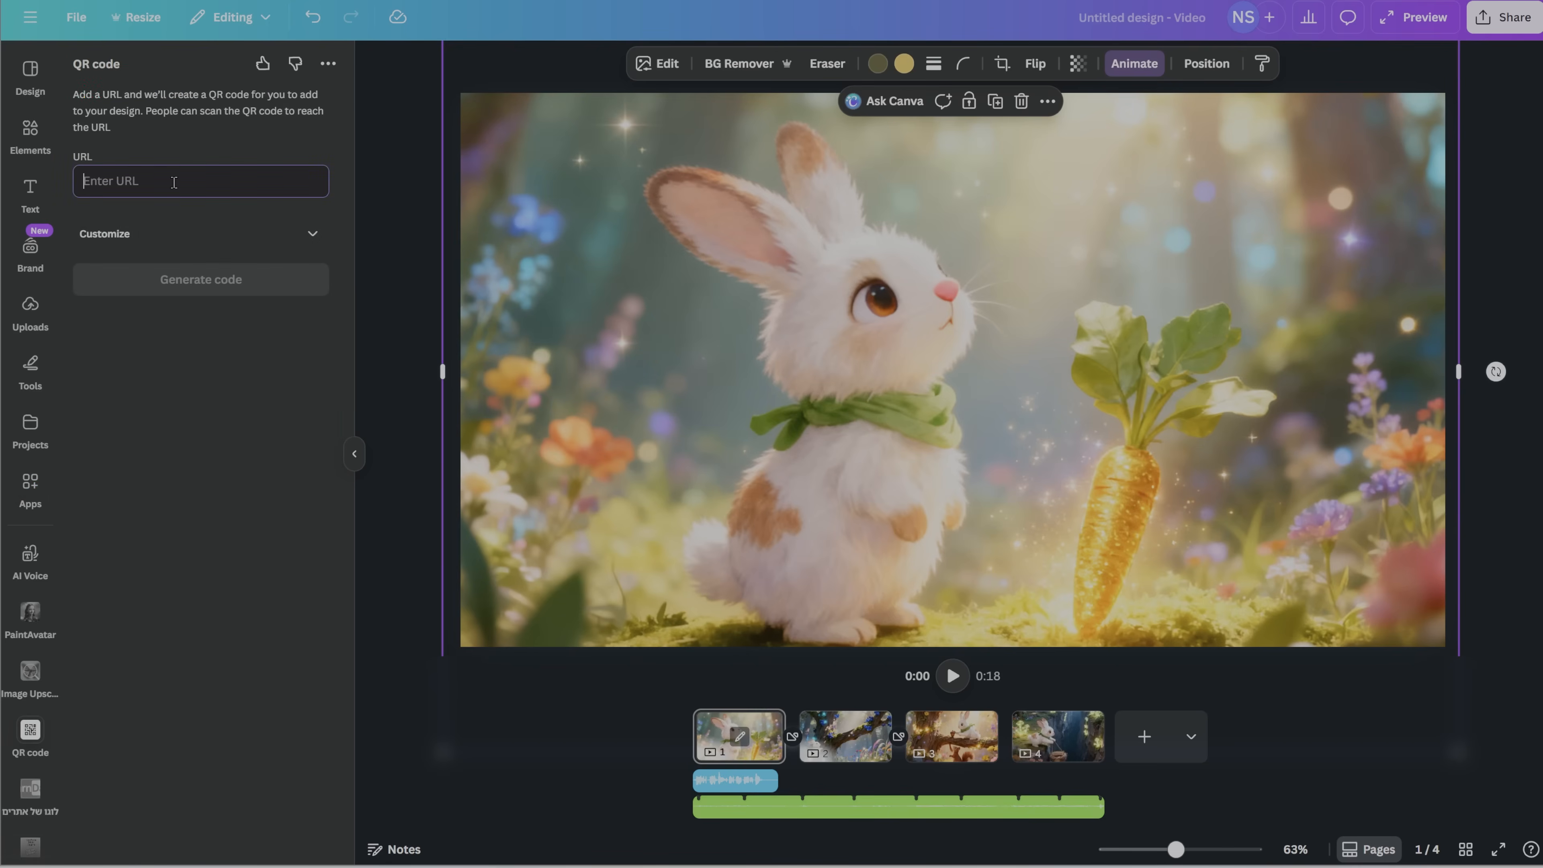
- Generate a QR code from the copied Amazon product link and place it in the lower-right corner of page 1
key("ctrl+v")
left_click(169, 282)
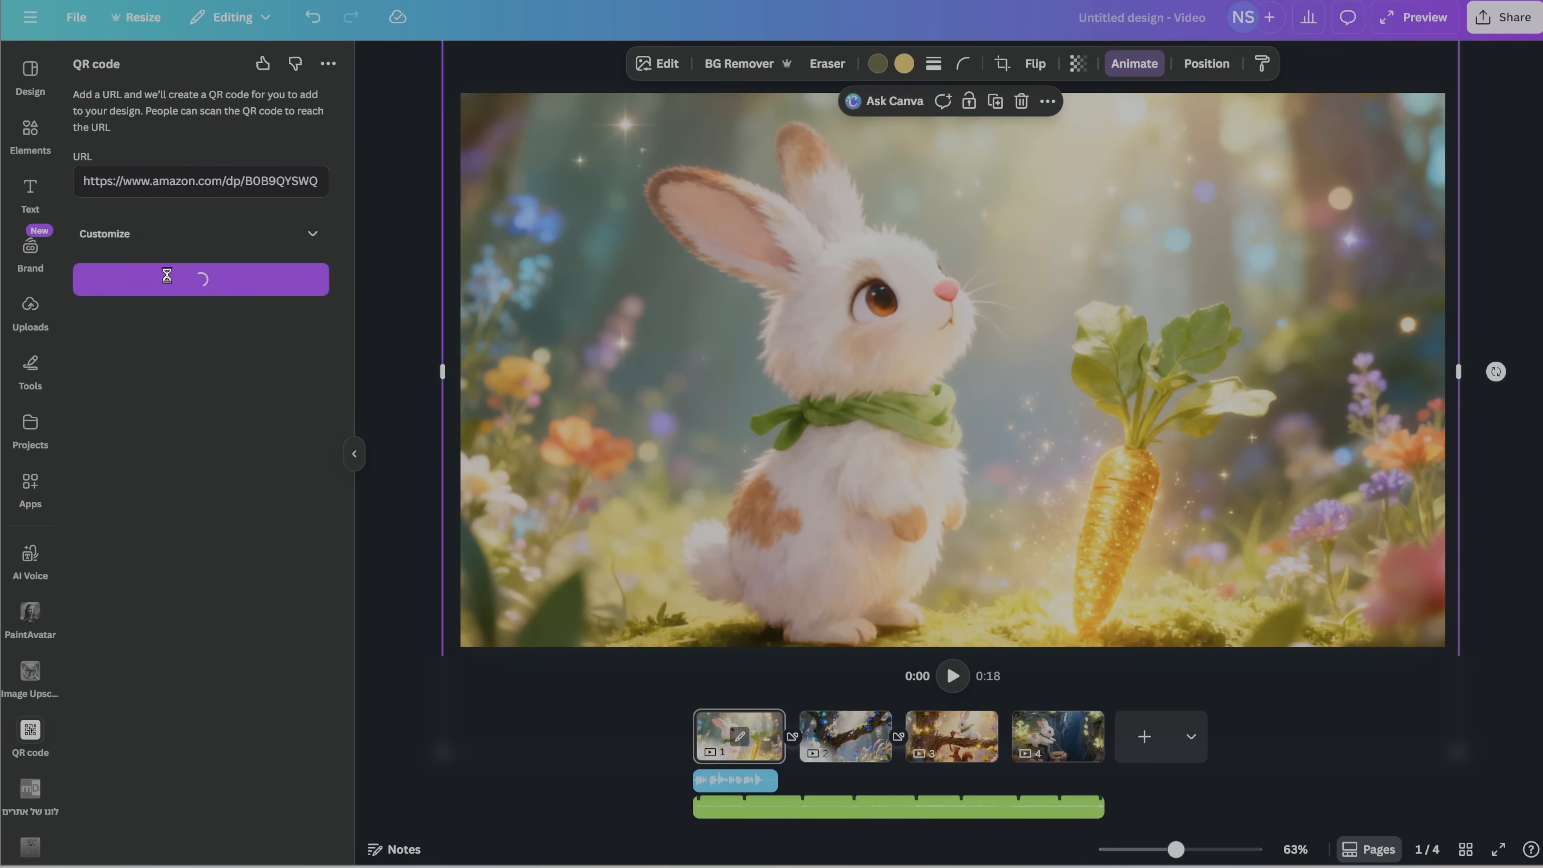
left_click_drag(961, 311, 1296, 436)
- Add a blank page 5 to the end of the video and paste the QR code onto it
left_click(1144, 736)
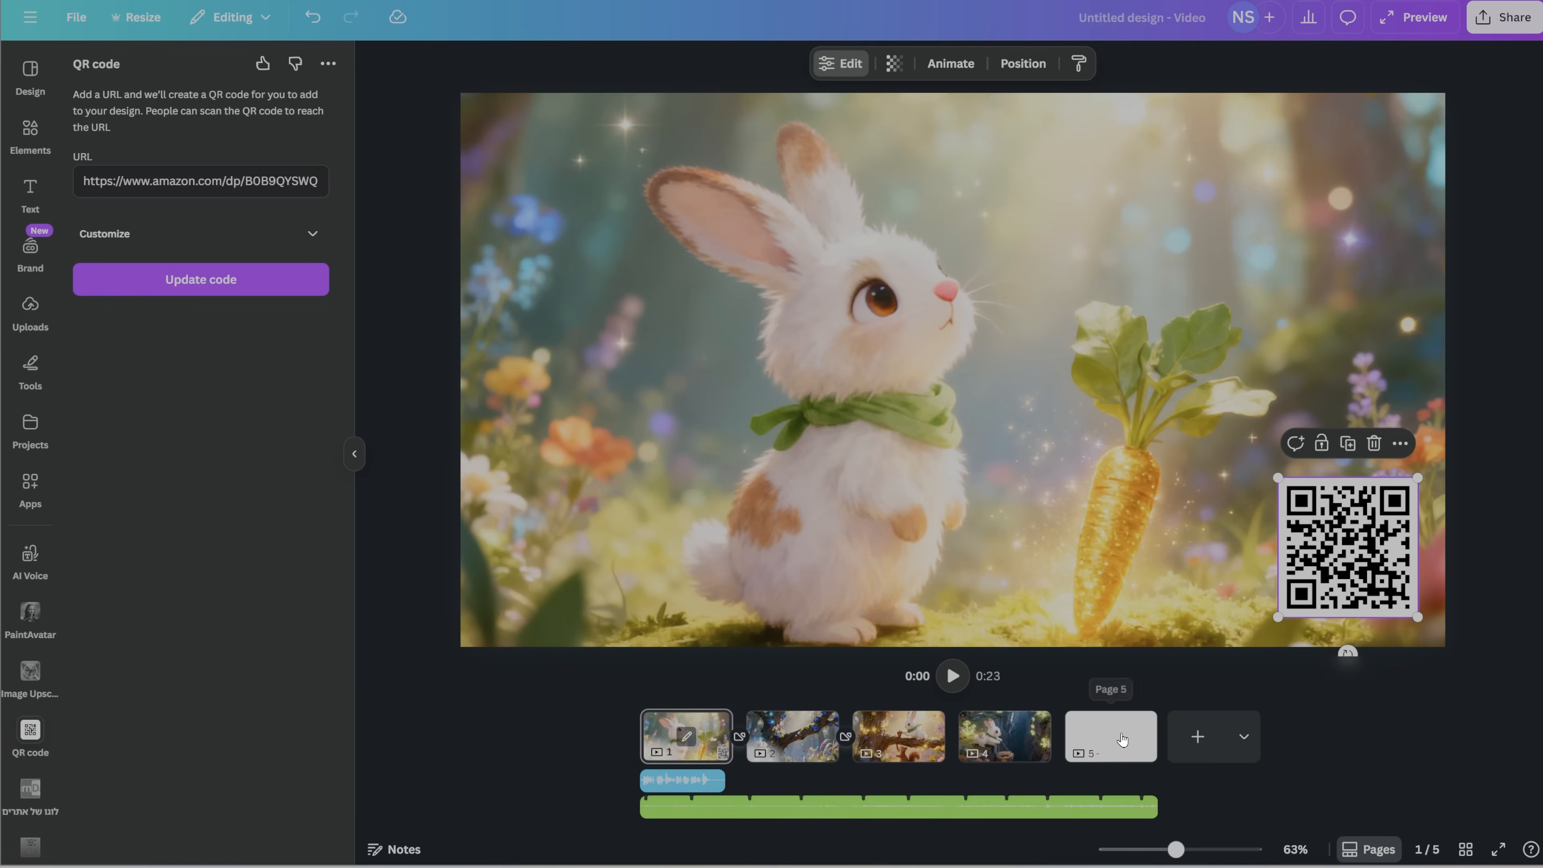
left_click(1118, 735)
key("ctrl+v")
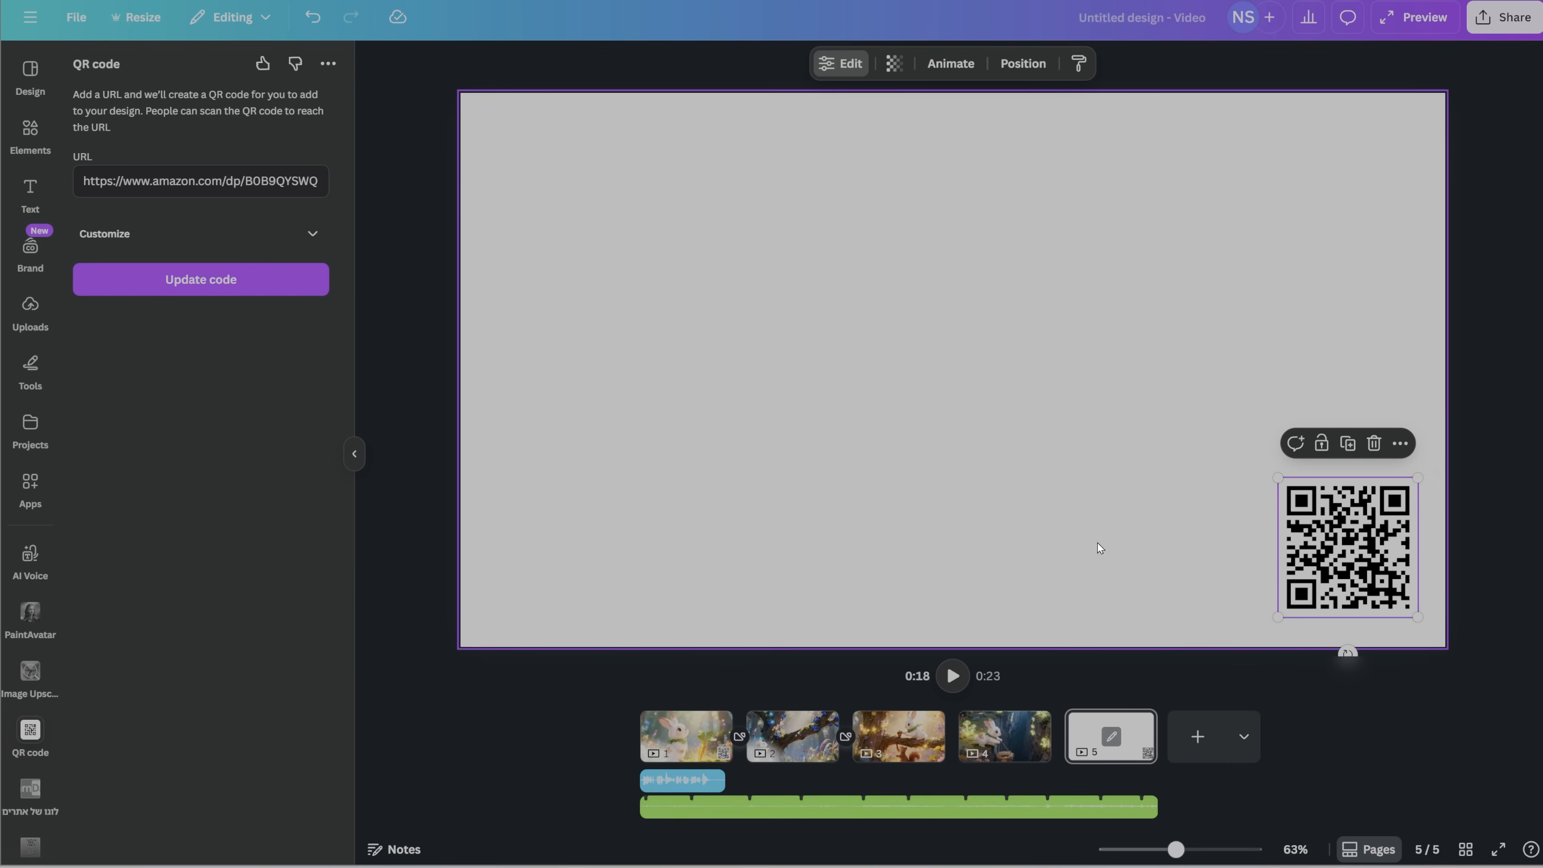
- Add the title "Now on Amazon buy the book" to page 5 and enlarge the QR code centered below it
left_click(28, 190)
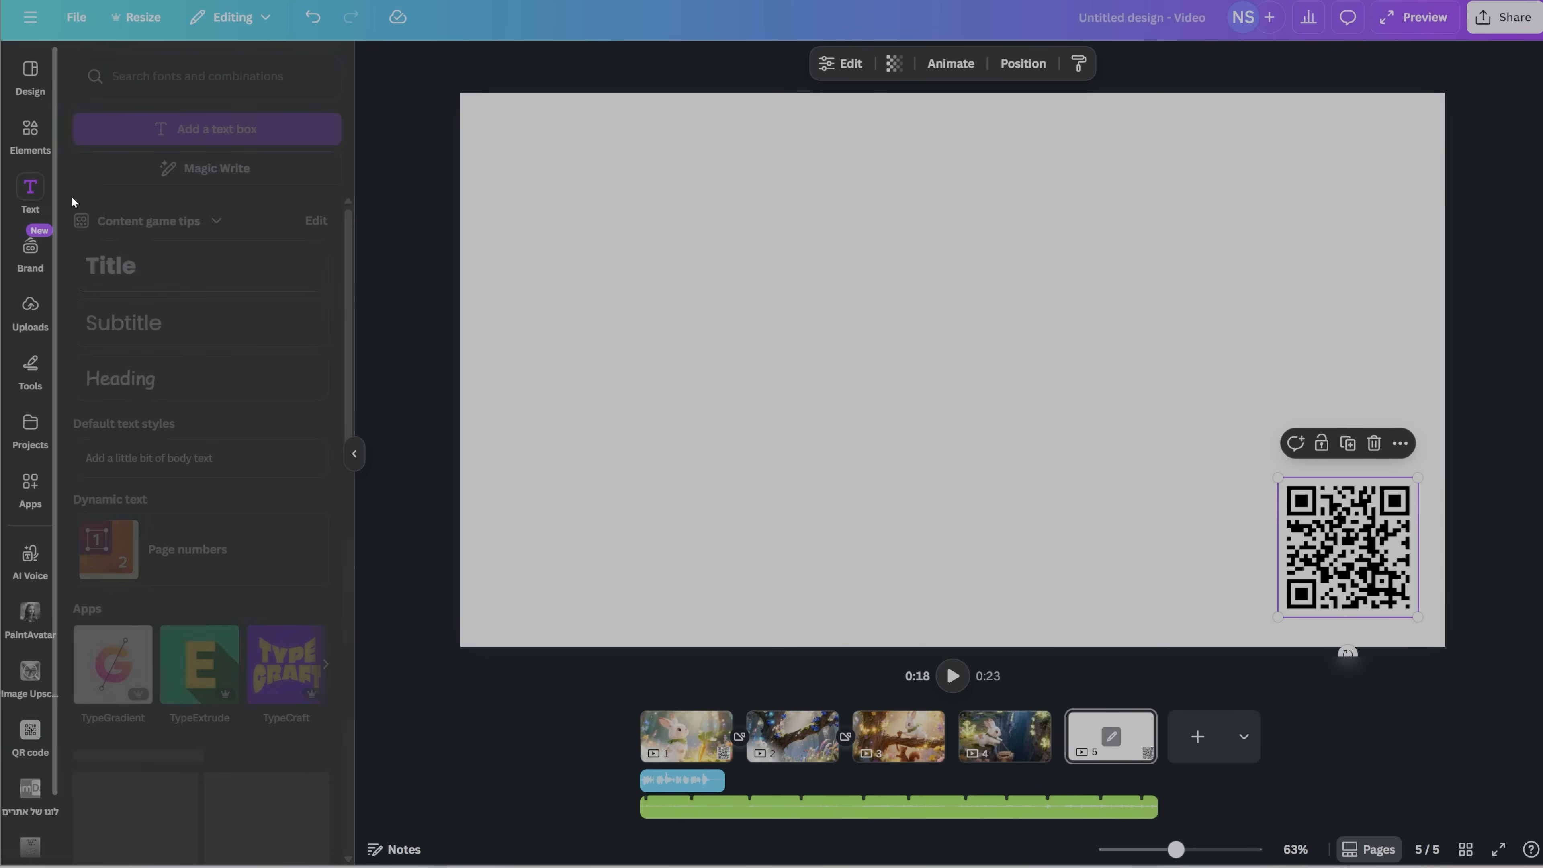
left_click(158, 262)
type("Now on Amazon")
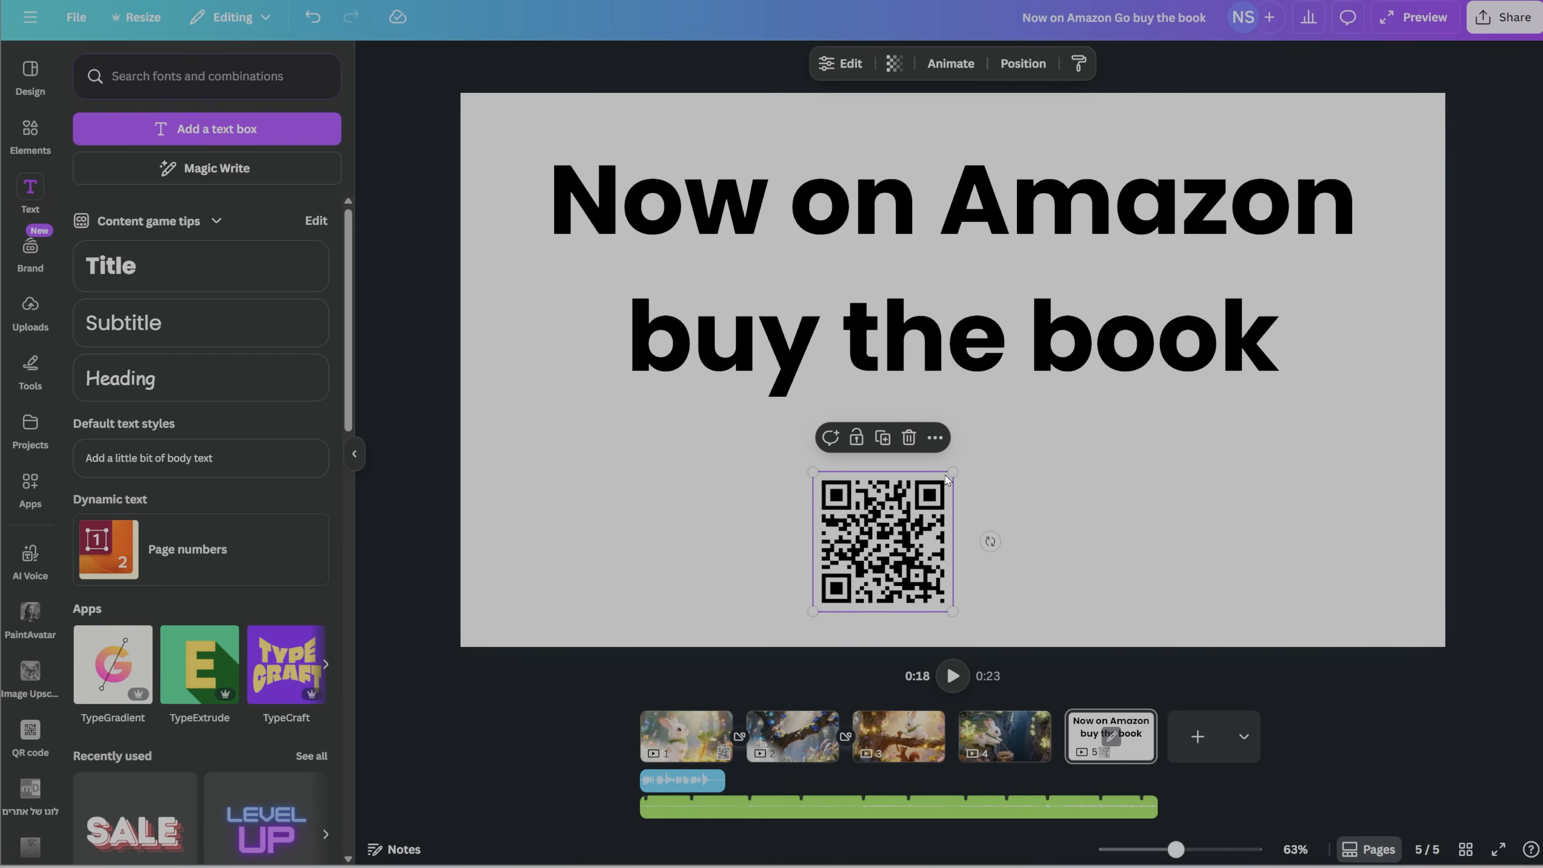
left_click_drag(952, 471, 978, 515)
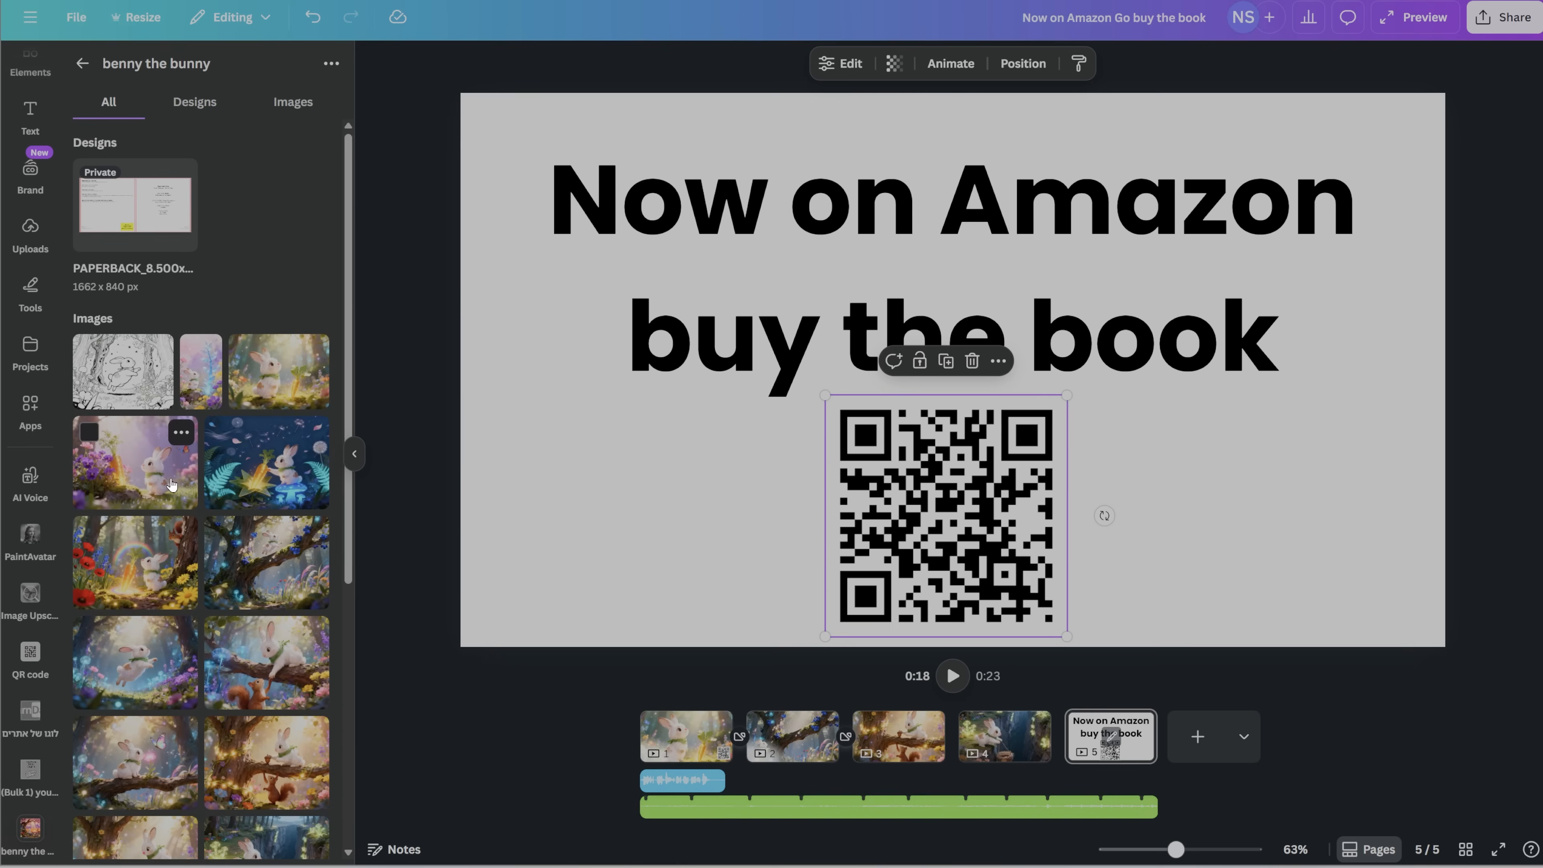
- Add the Benny the Brave Bunny cover from the benny the bunny folder, scaled to about 255 × 408, left of the QR code
scroll(172, 489, "down", 7)
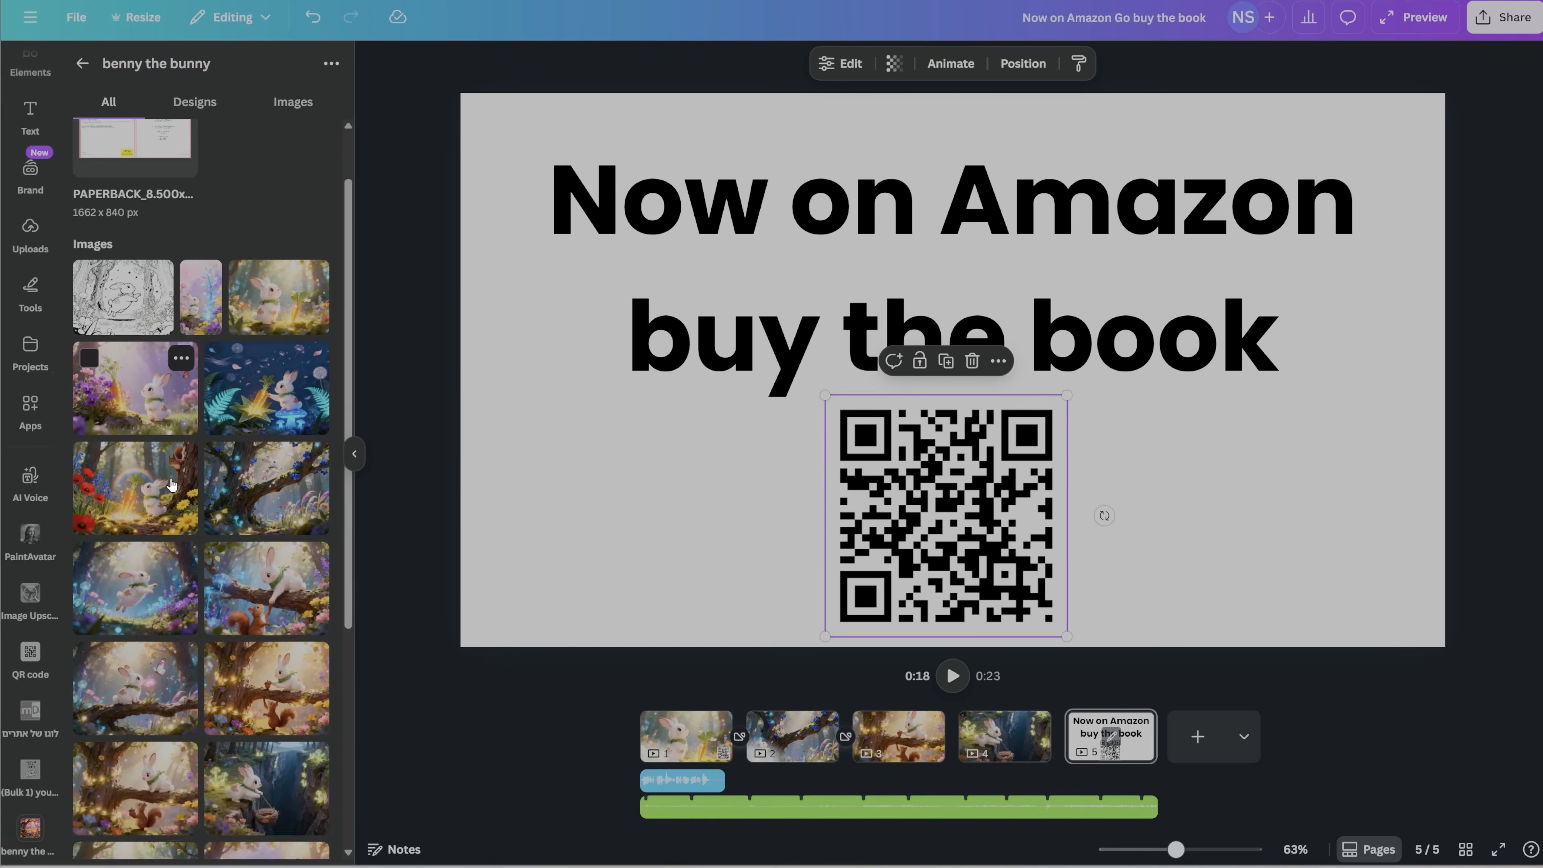
scroll(224, 511, "up", 7)
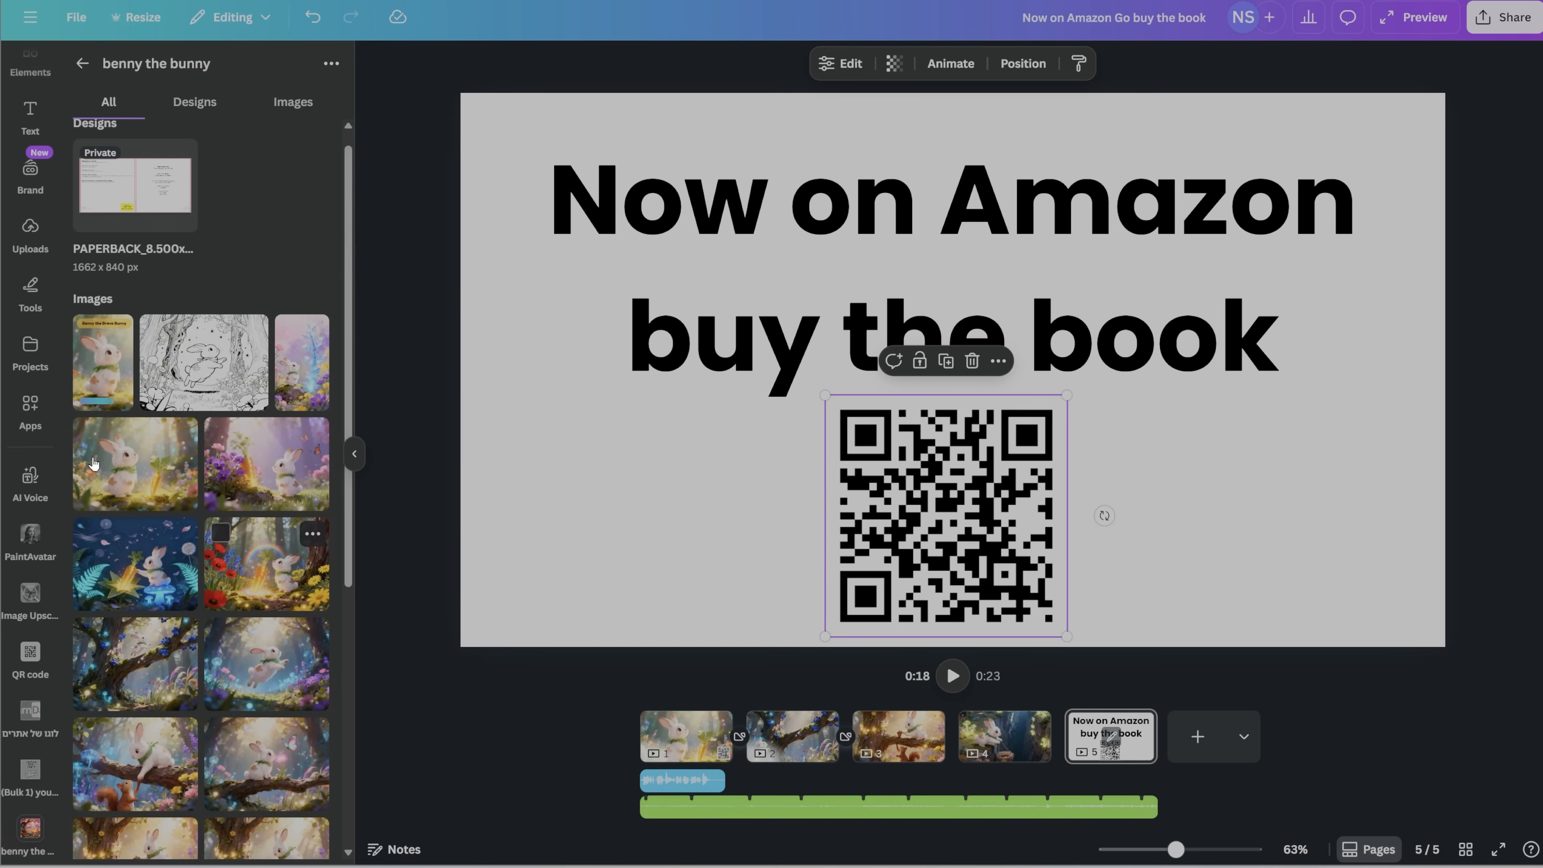
left_click(107, 378)
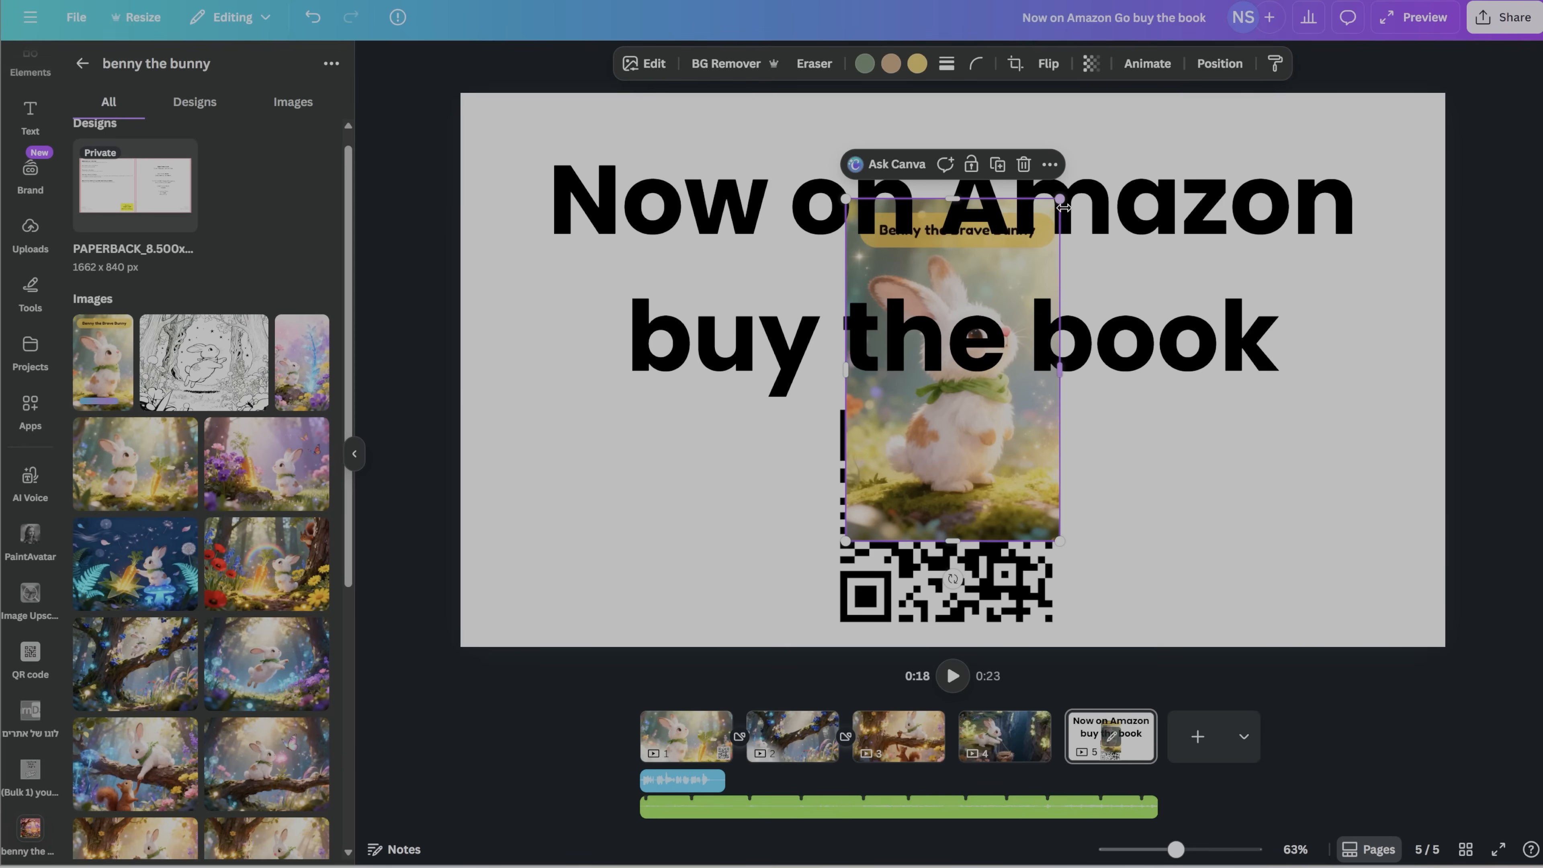
left_click_drag(1057, 197, 939, 409)
left_click_drag(879, 481, 711, 544)
left_click_drag(761, 479, 809, 411)
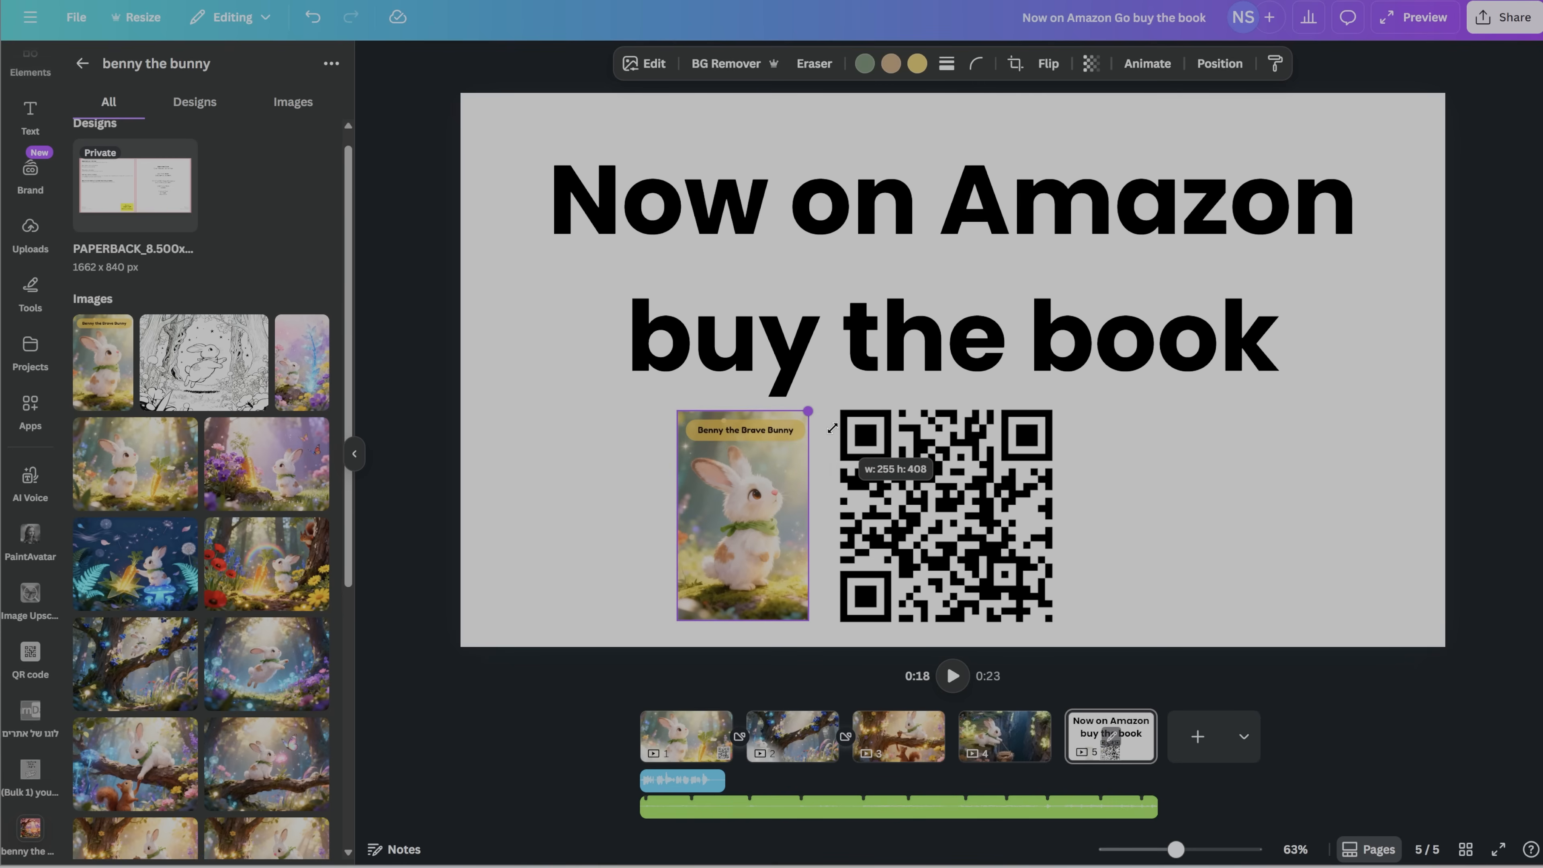
- Shift the book cover and QR code together to the right, centering the pair below the title
left_click(946, 516, "shift")
left_click_drag(705, 559, 777, 559)
left_click(1356, 590)
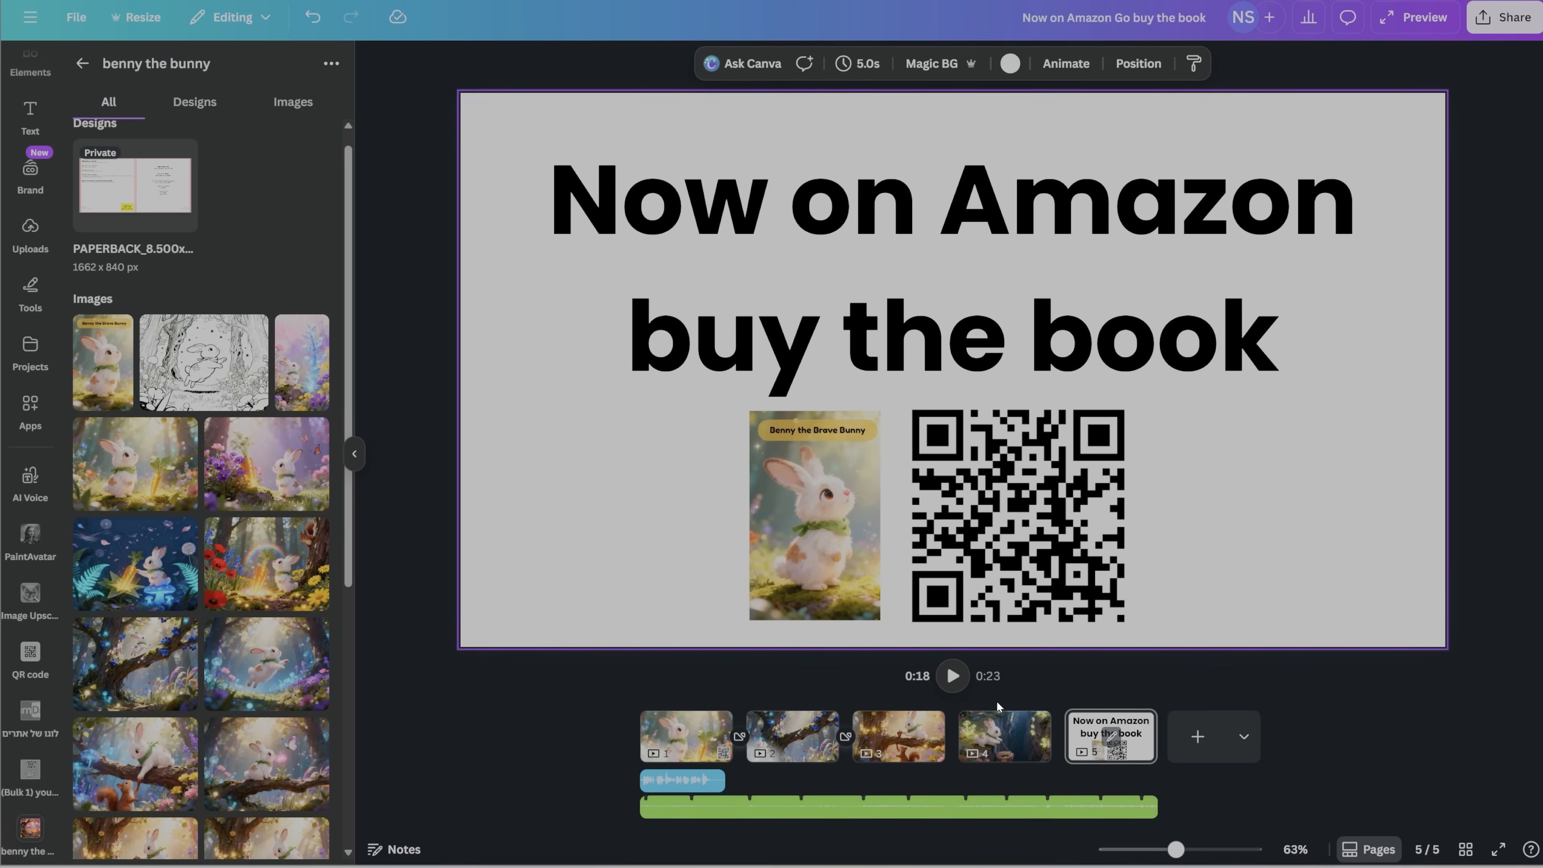
- Copy the QR code from page 5 onto page 2 and scale it down
left_click(1013, 570)
left_click(698, 737)
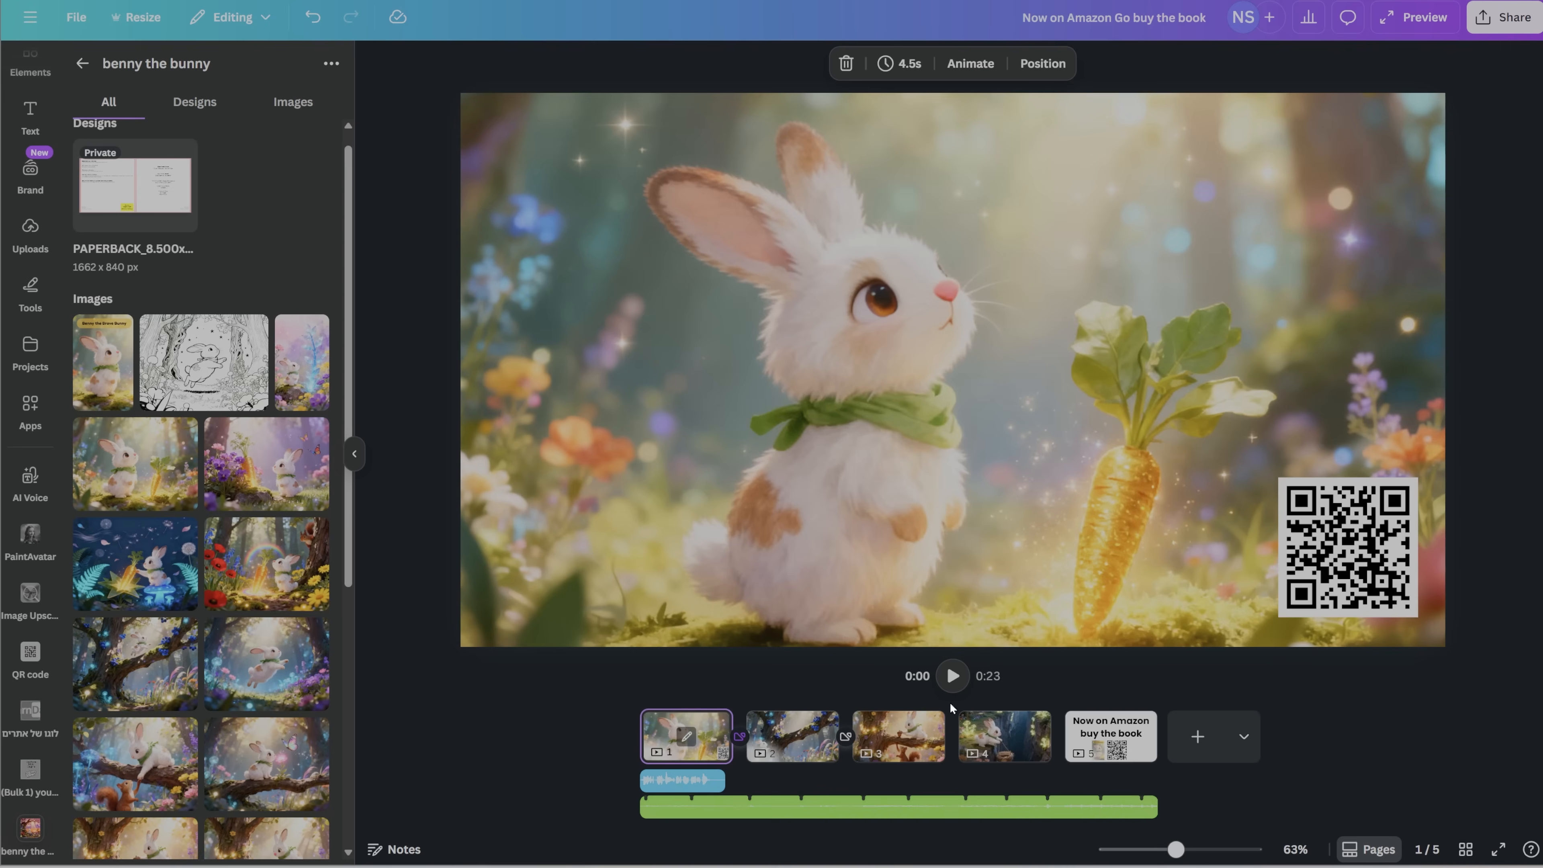
left_click(1297, 580)
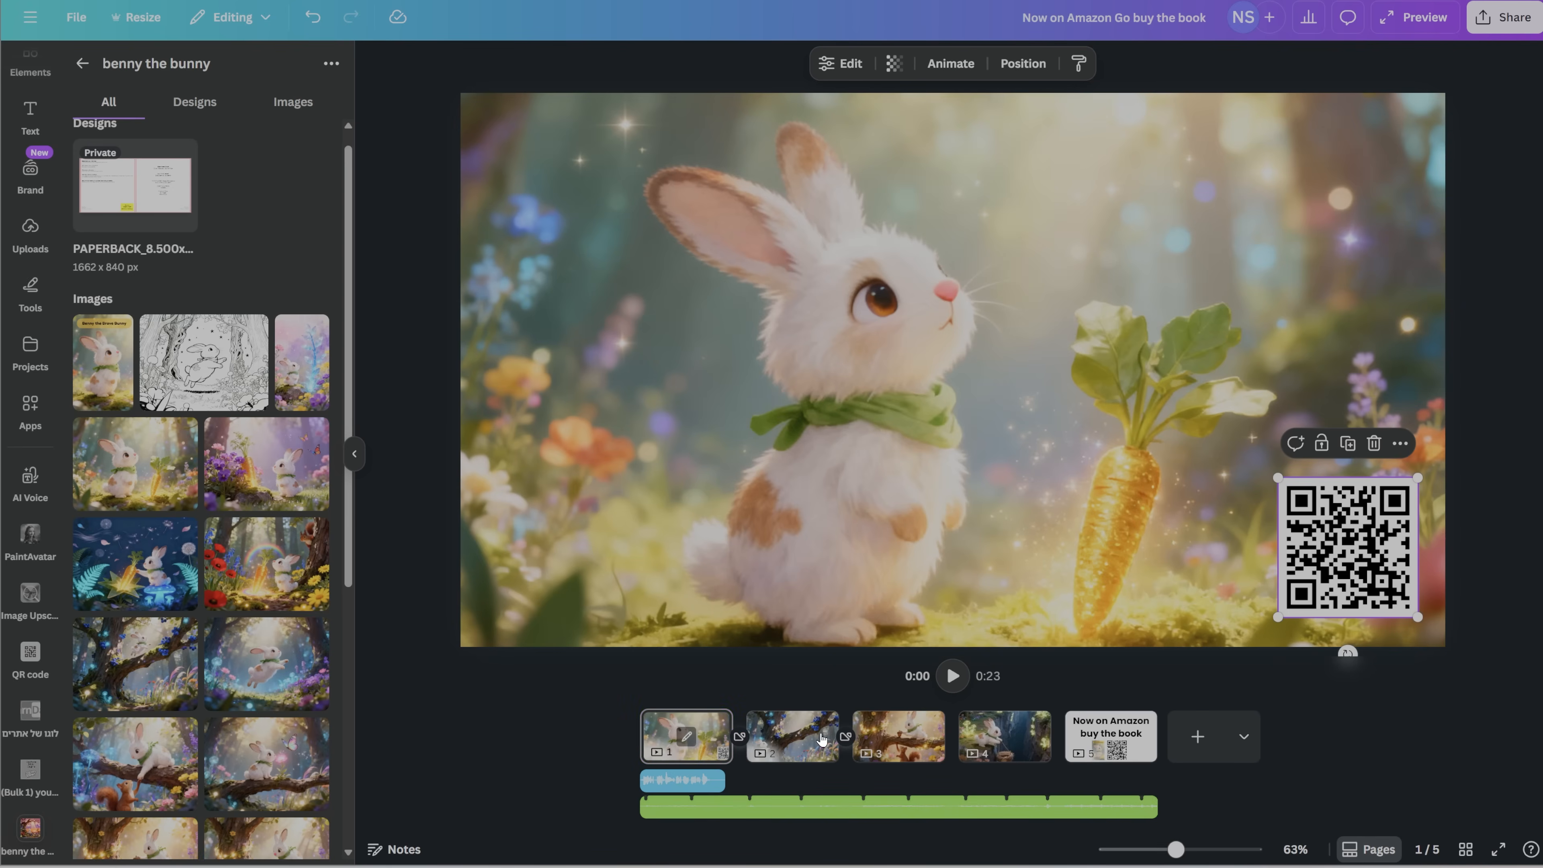
left_click(793, 737)
key("ctrl+v")
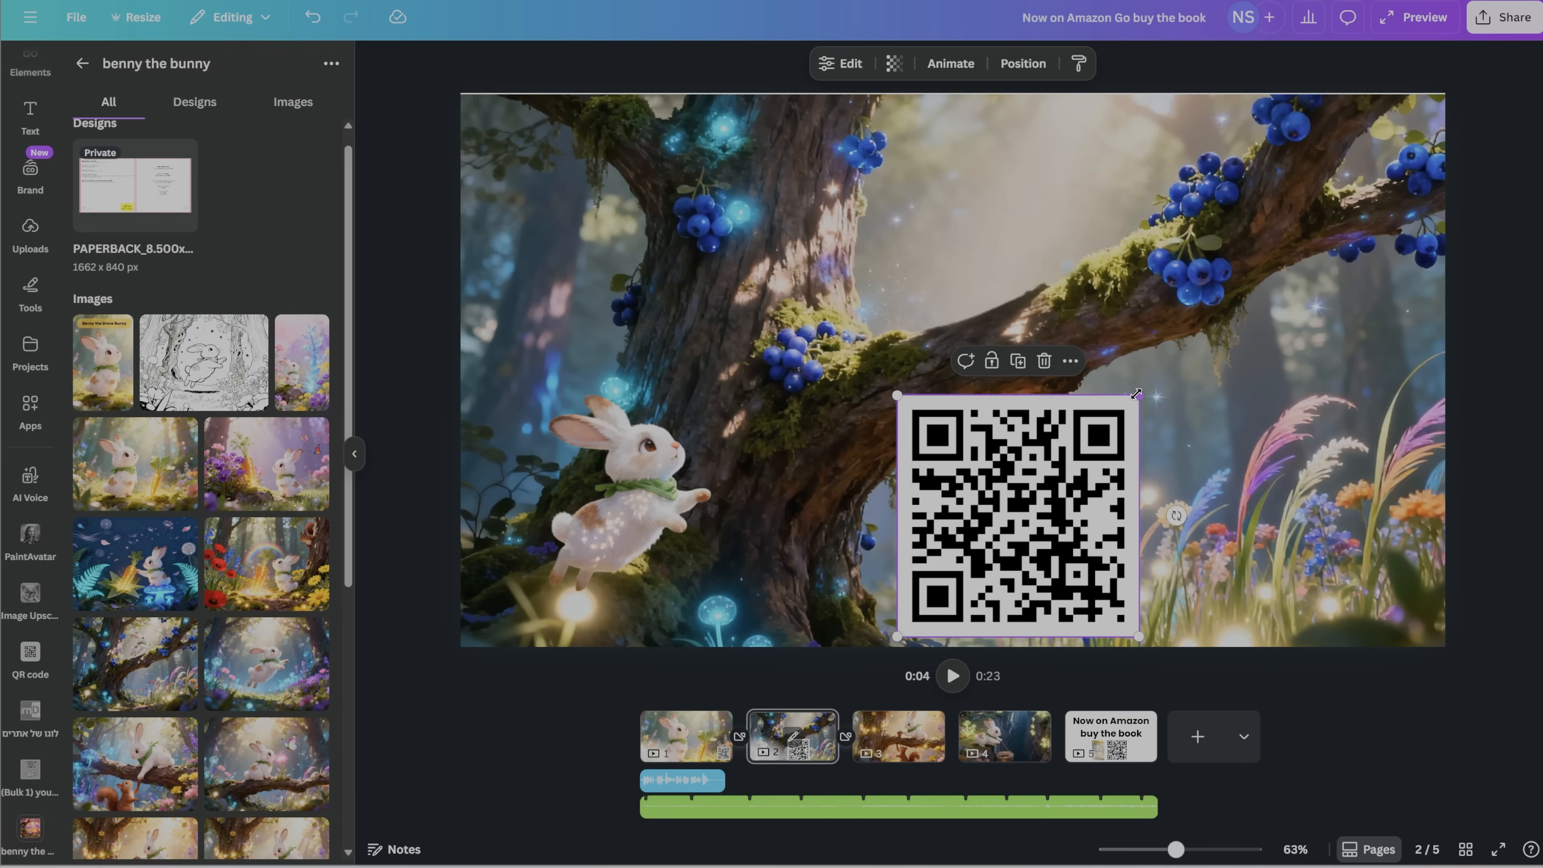
left_click_drag(1136, 393, 1040, 494)
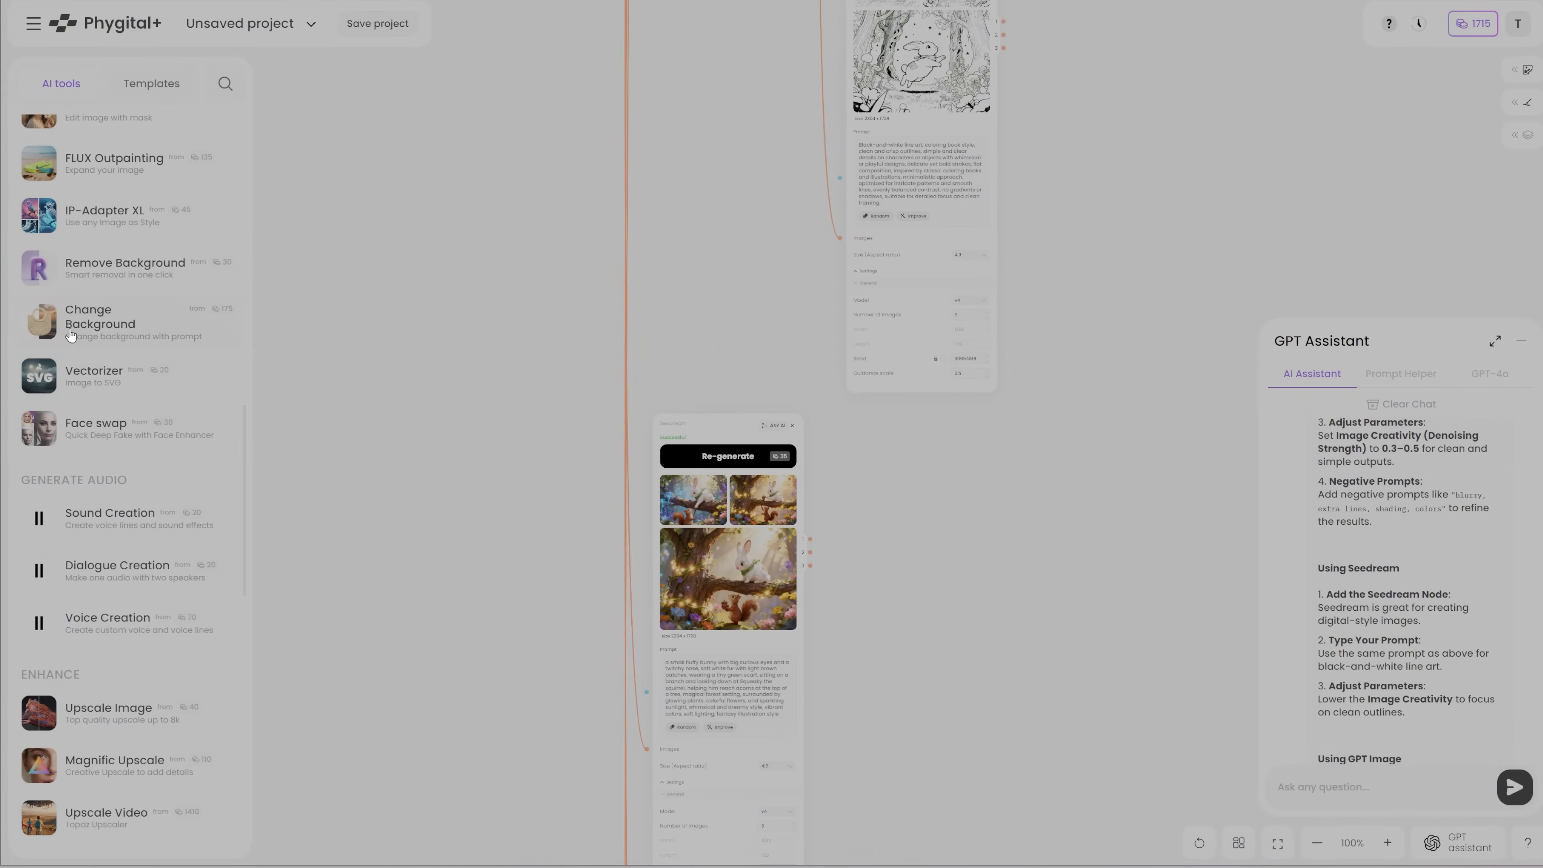
- Switch to Phygital+, place a VEO node beside the bunny-and-squirrel image node and connect image output 1 to its Start Frame
scroll(71, 334, "up", 6)
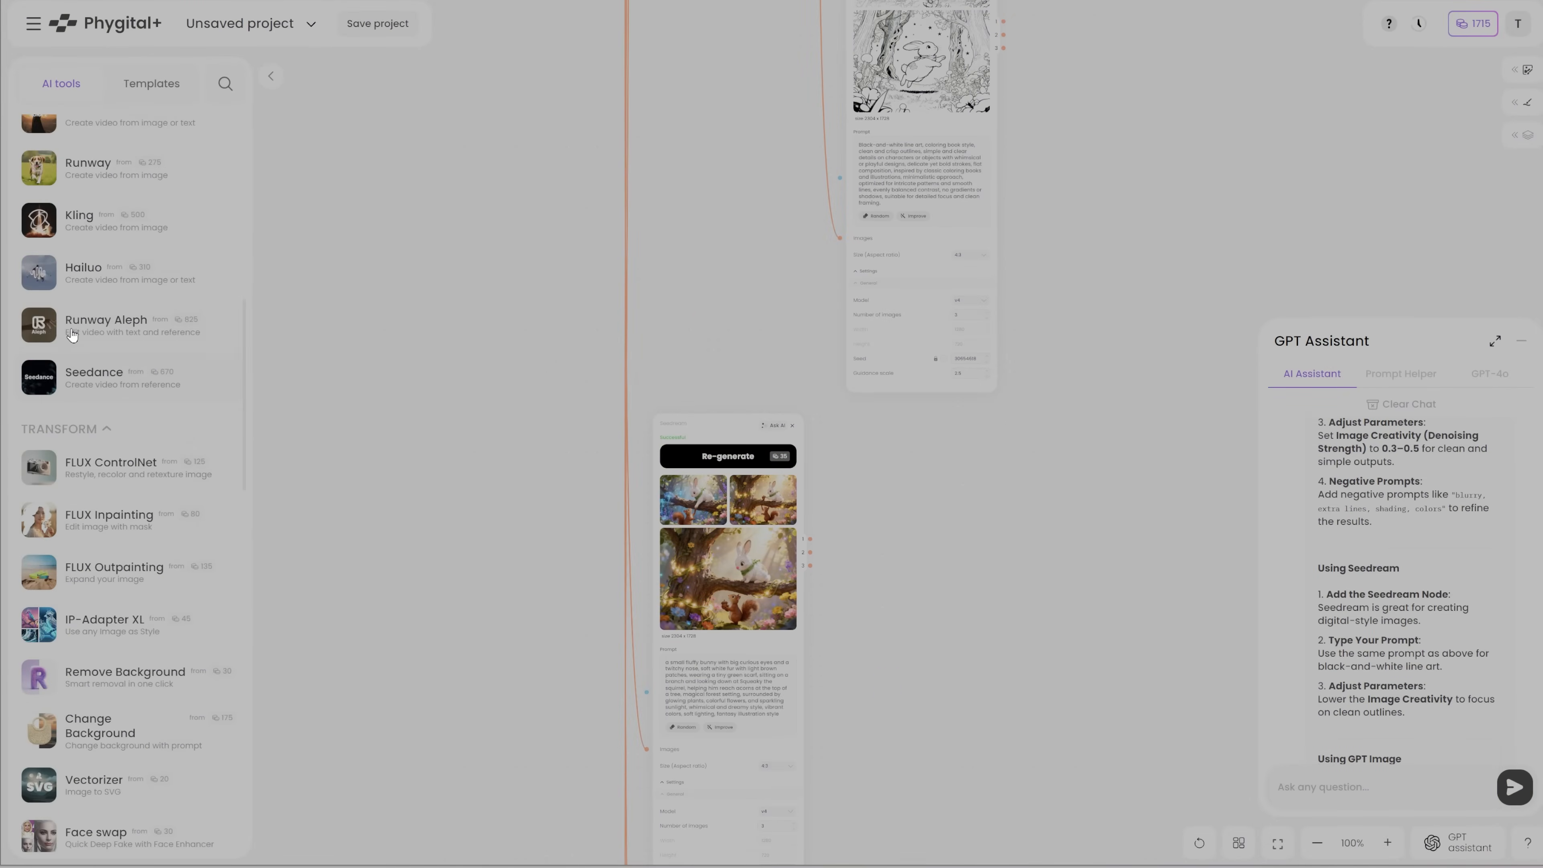
scroll(196, 479, "up", 5)
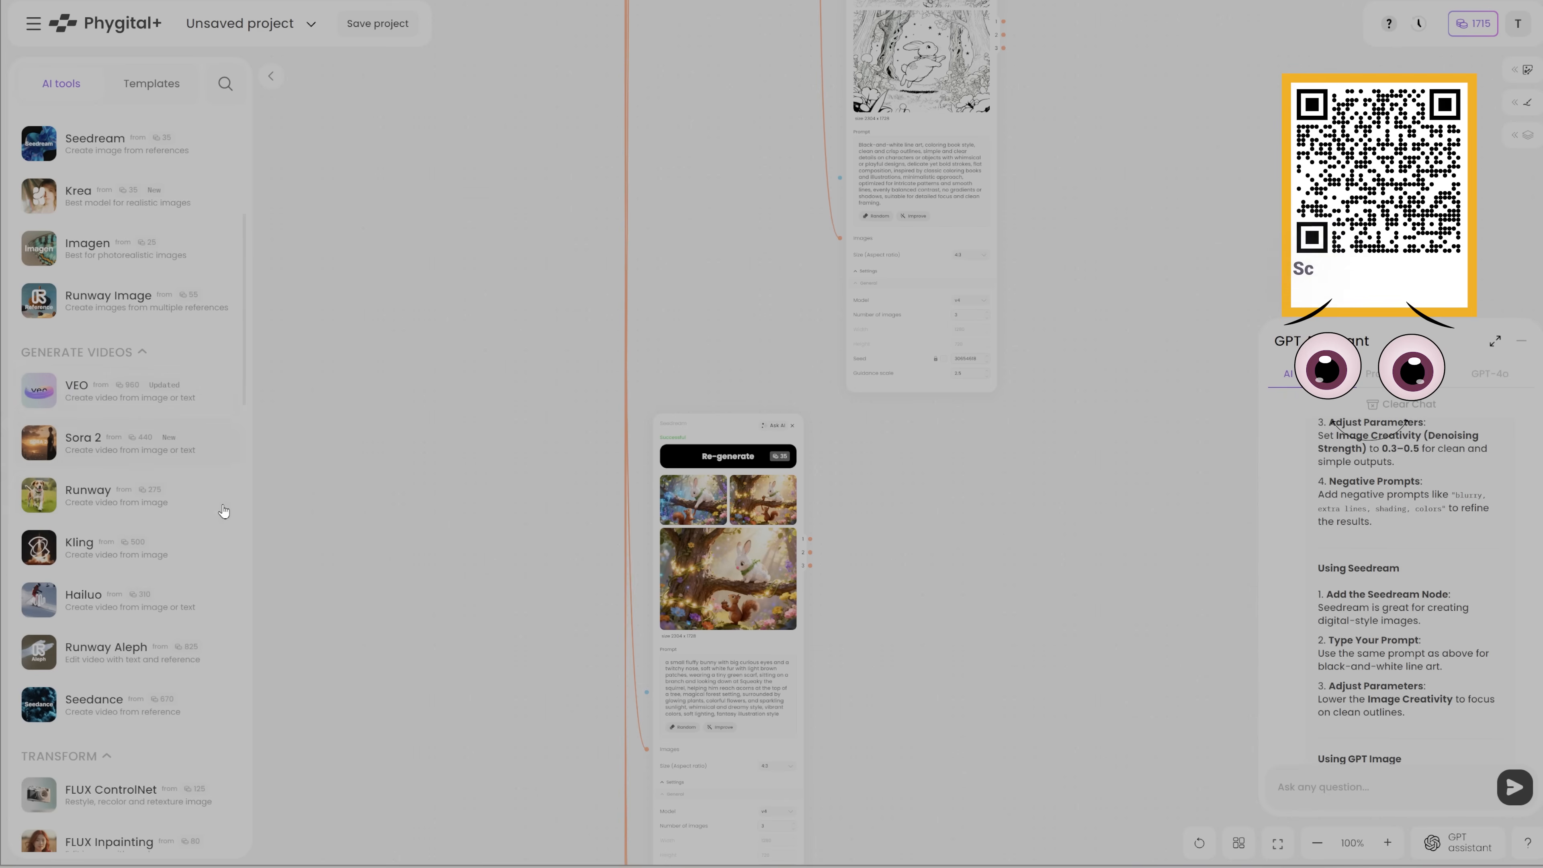
left_click_drag(103, 395, 963, 509)
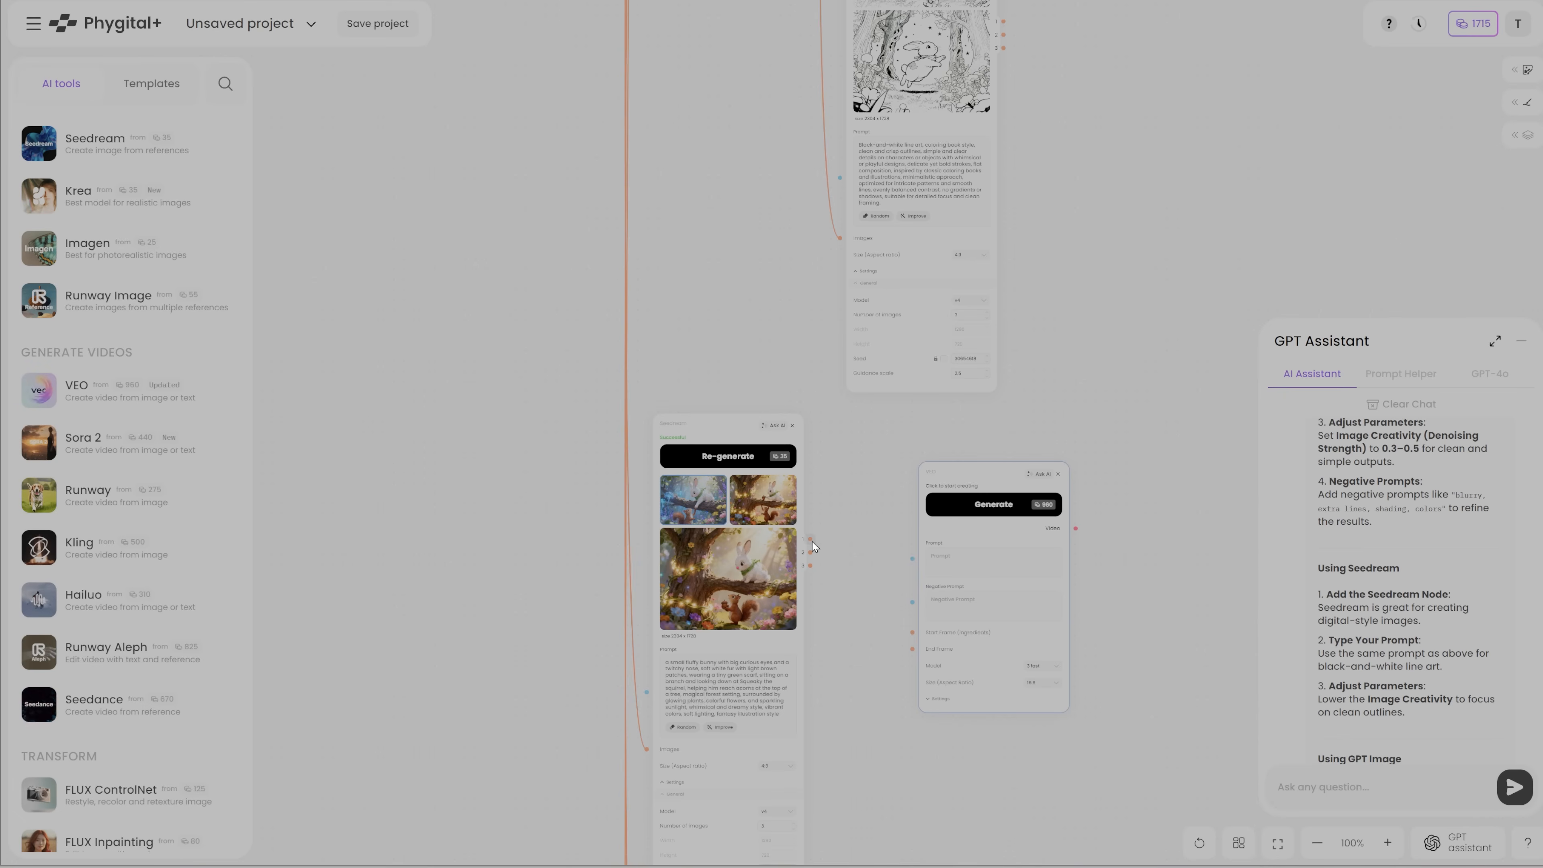
left_click_drag(909, 640, 911, 640)
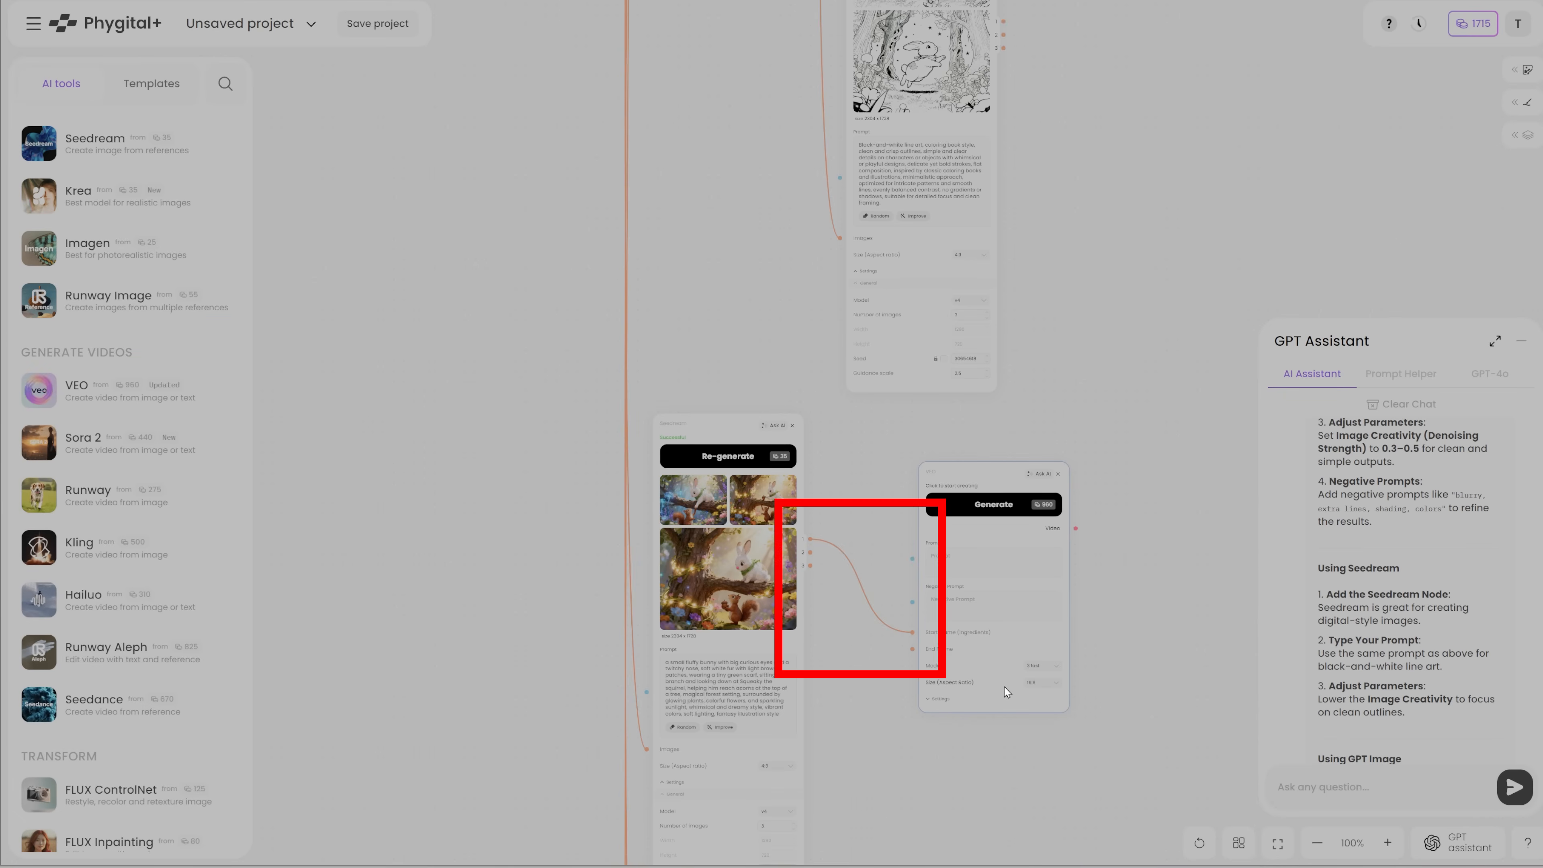
scroll(1004, 692, "down", 2)
scroll(1004, 691, "up", 5)
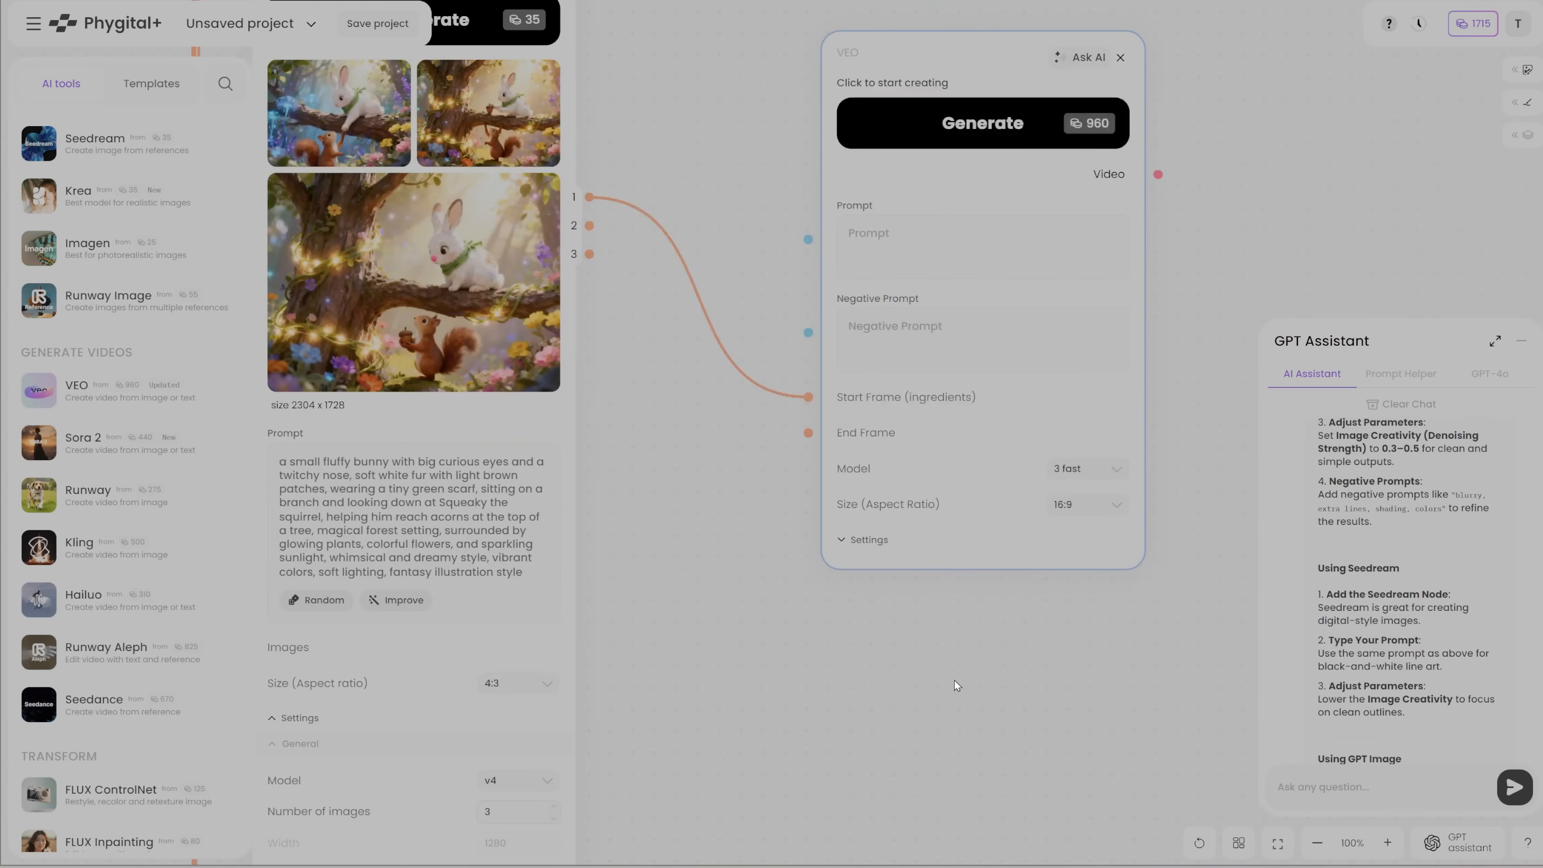
scroll(965, 683, "up", 3)
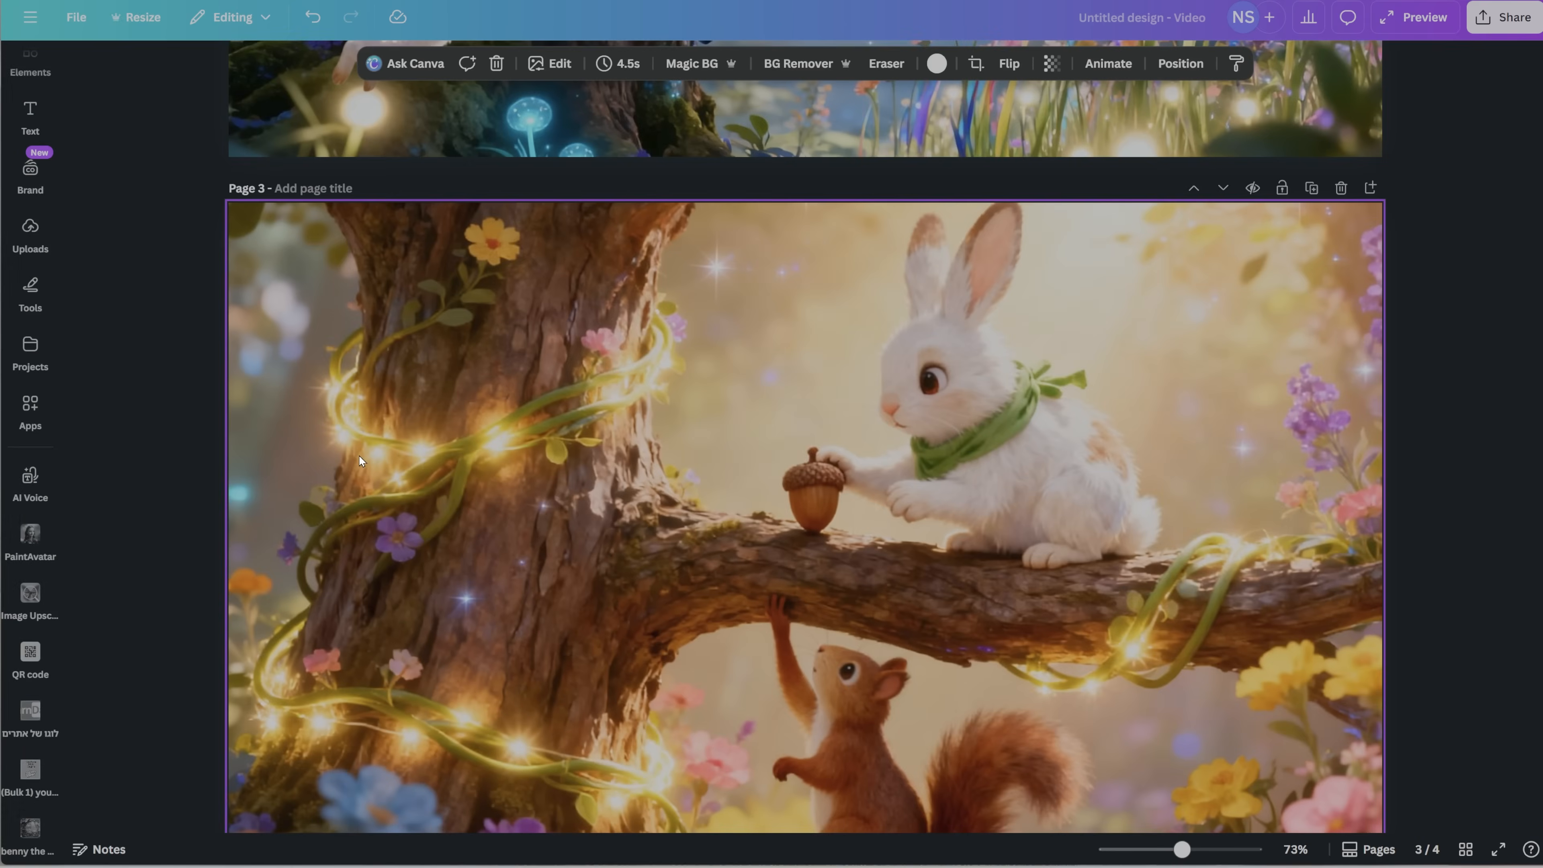
- Back in the Canva video, look through the story illustrations down to page 4 and show the page timeline
scroll(713, 513, "down", 10)
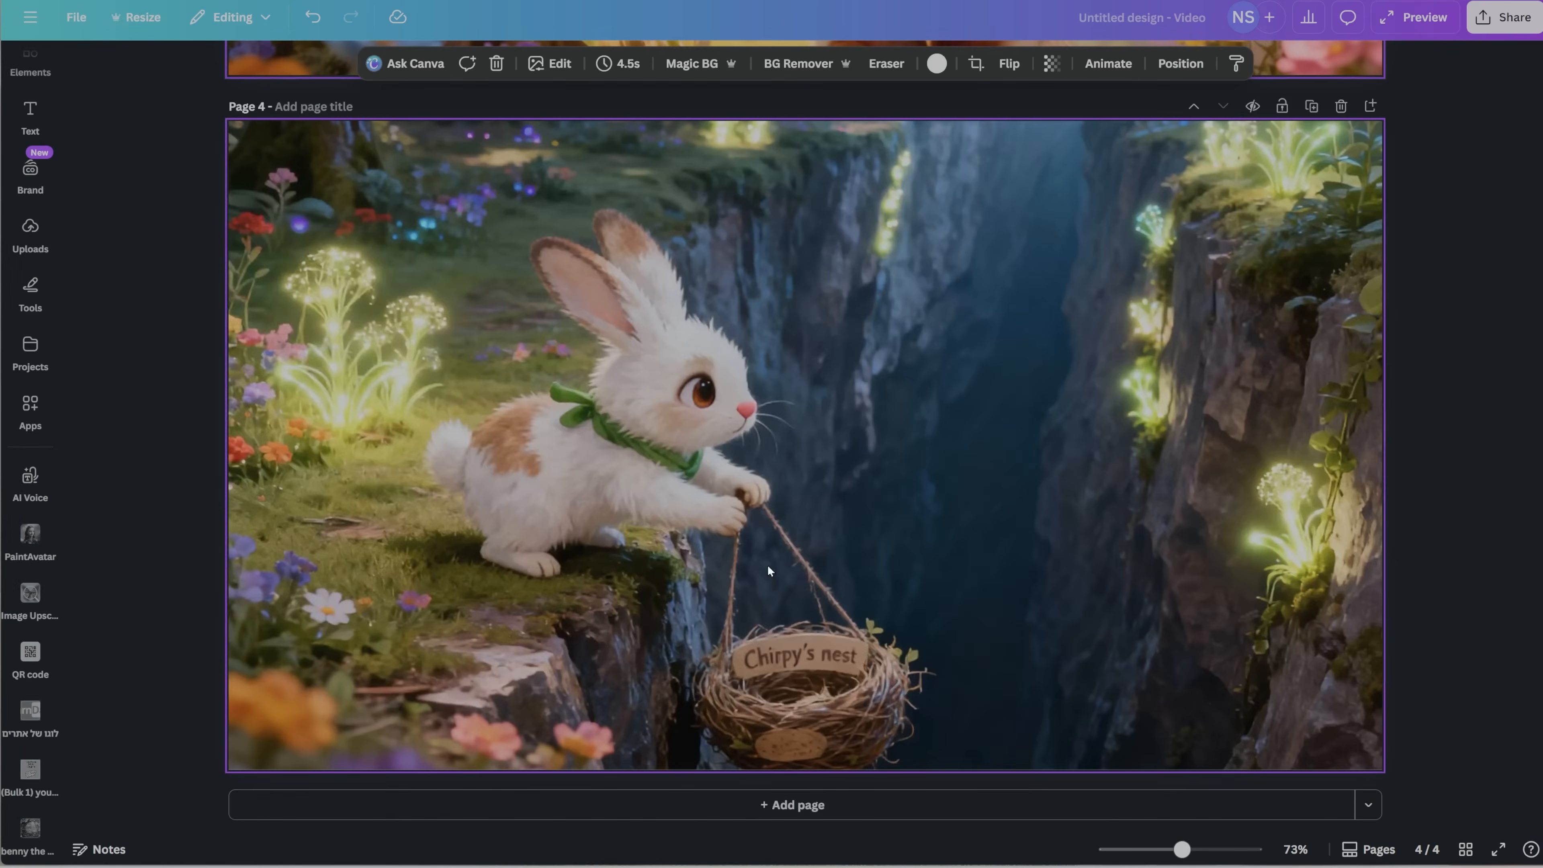
left_click(1346, 851)
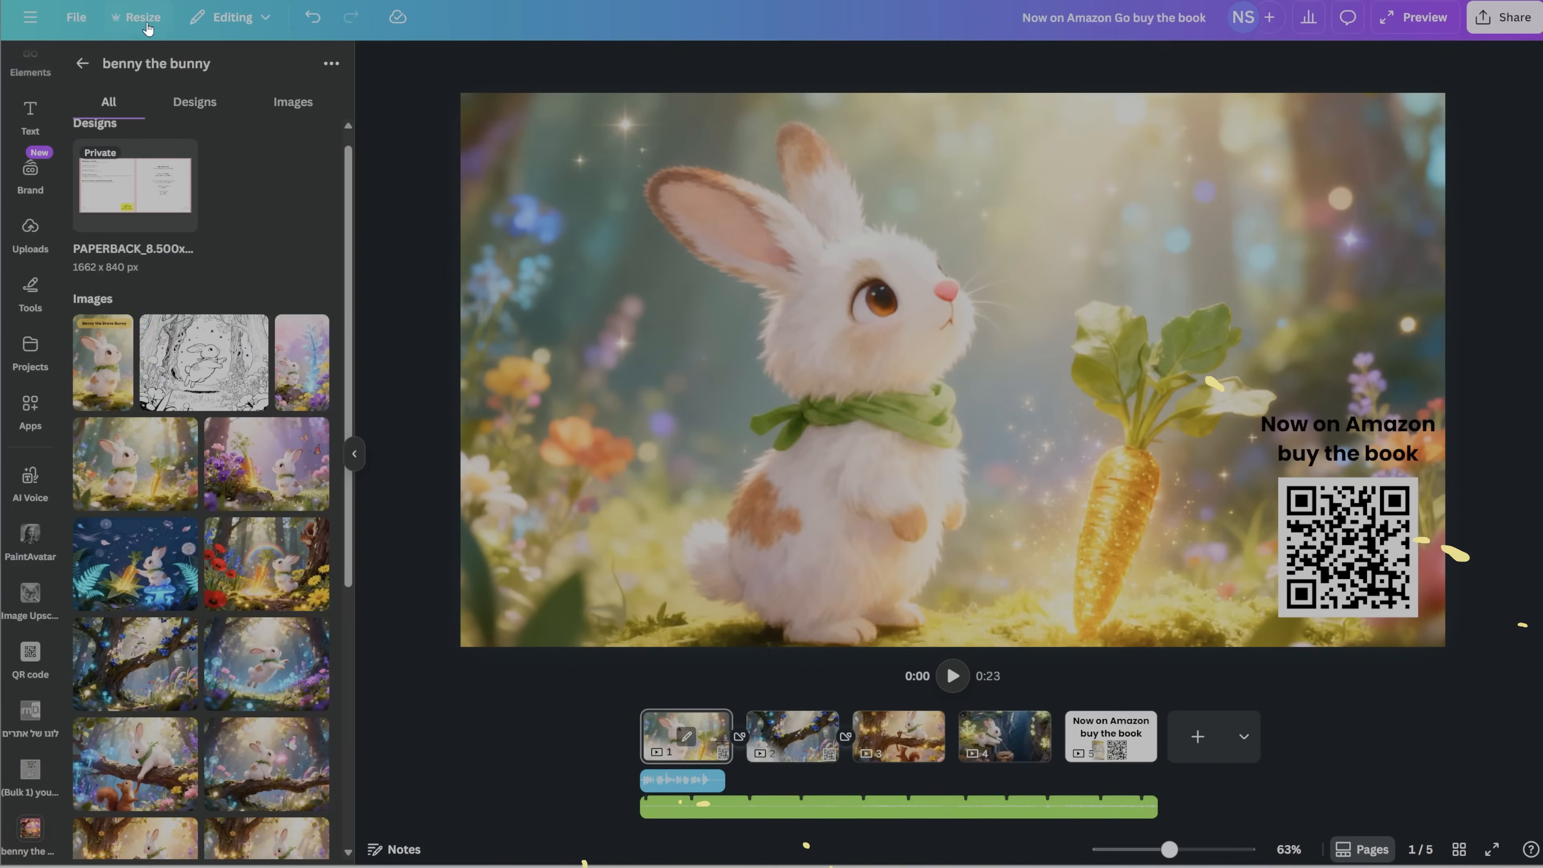
- Create a copy of the whole video design resized to the Instagram Reel format, 1080 × 1920 px, and open it
left_click(136, 16)
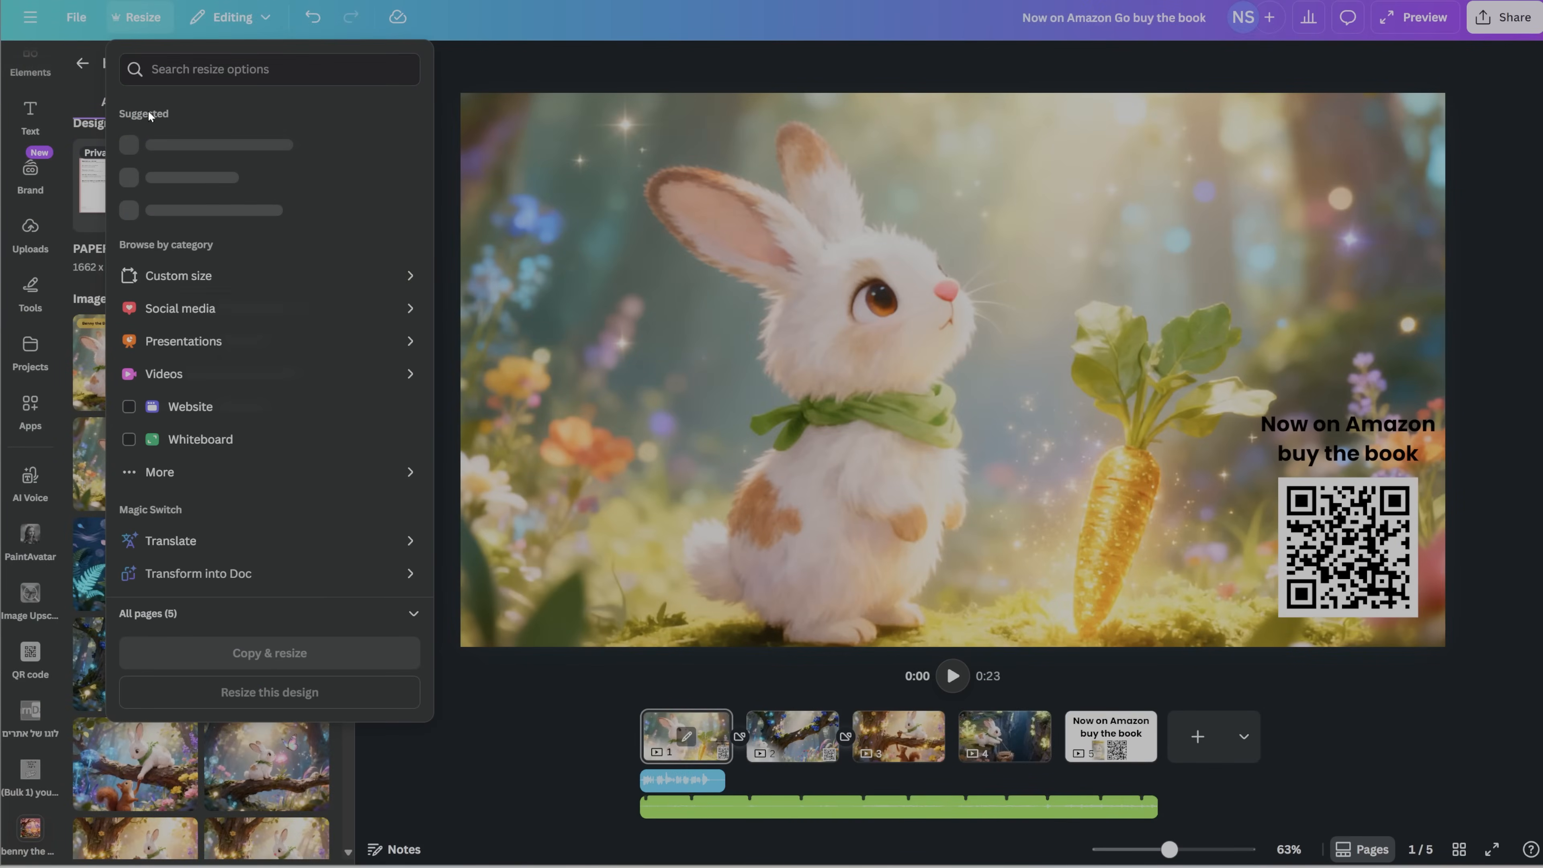
left_click(210, 309)
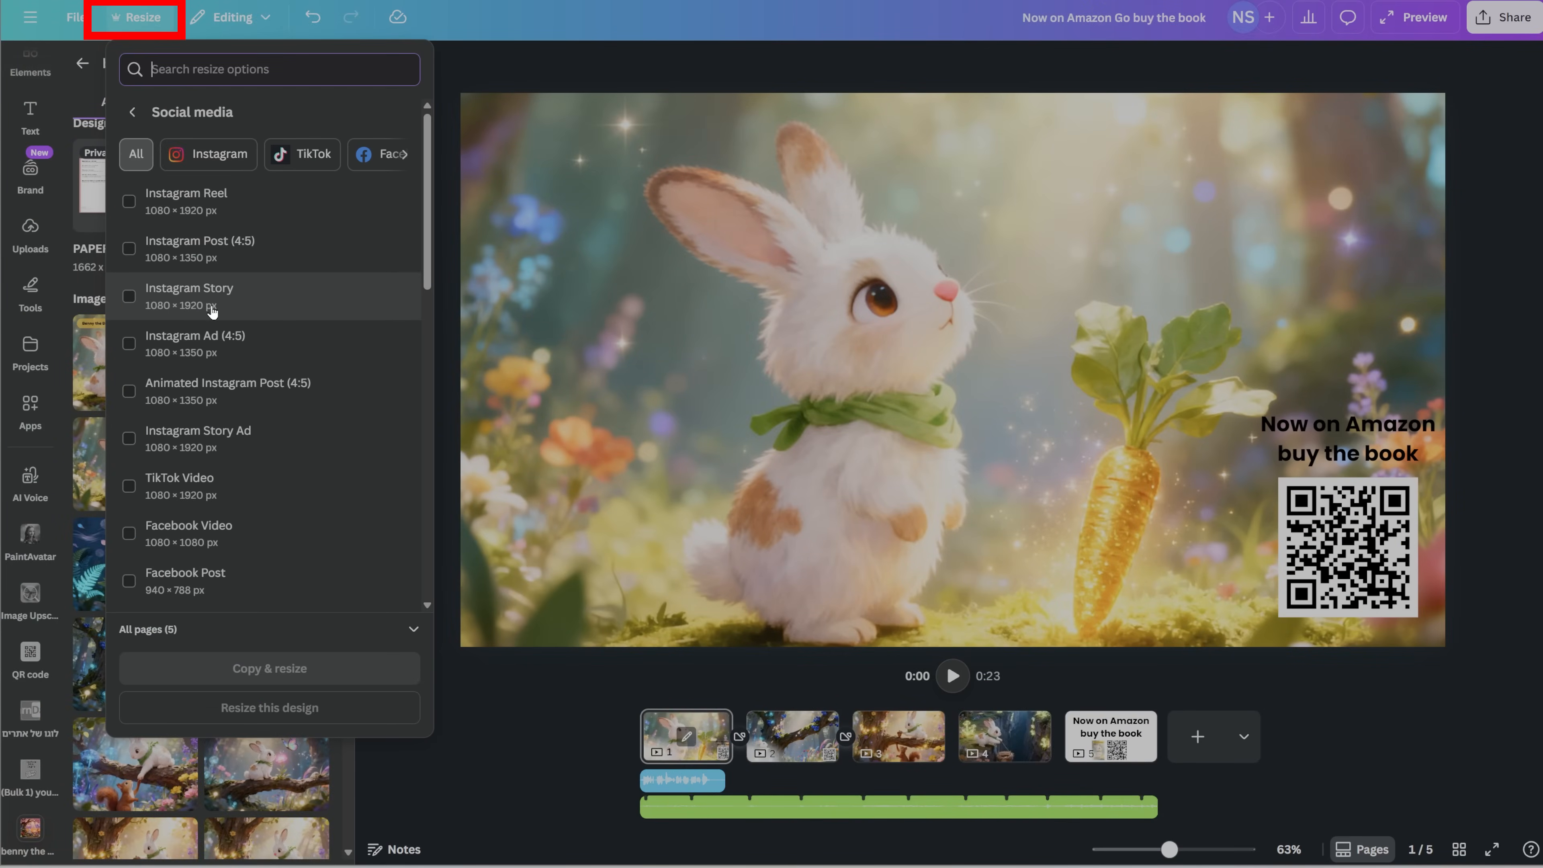
left_click(244, 211)
left_click(269, 668)
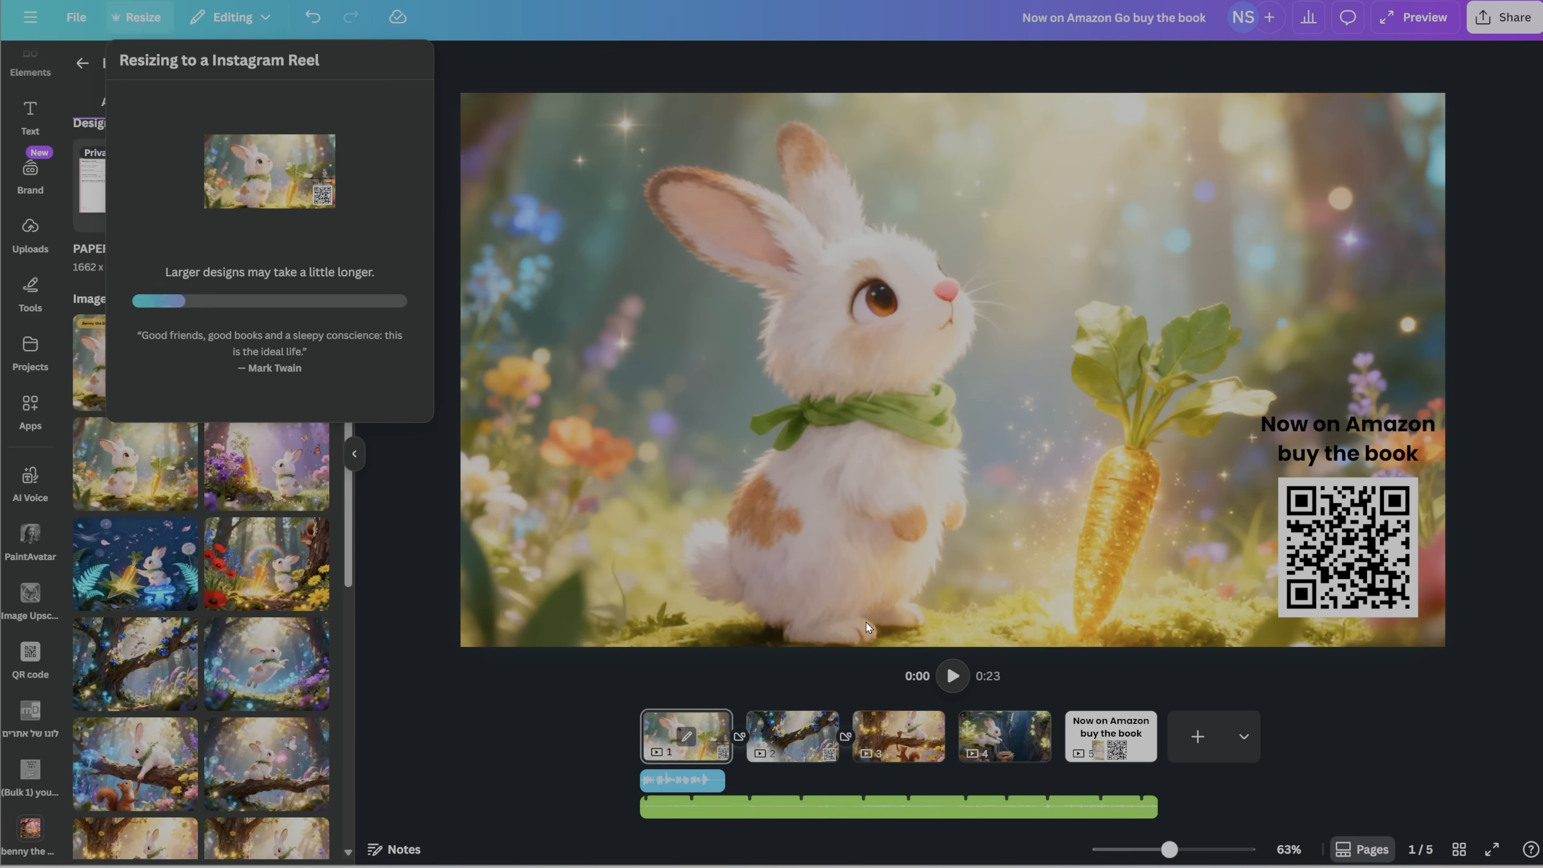
left_click(243, 198)
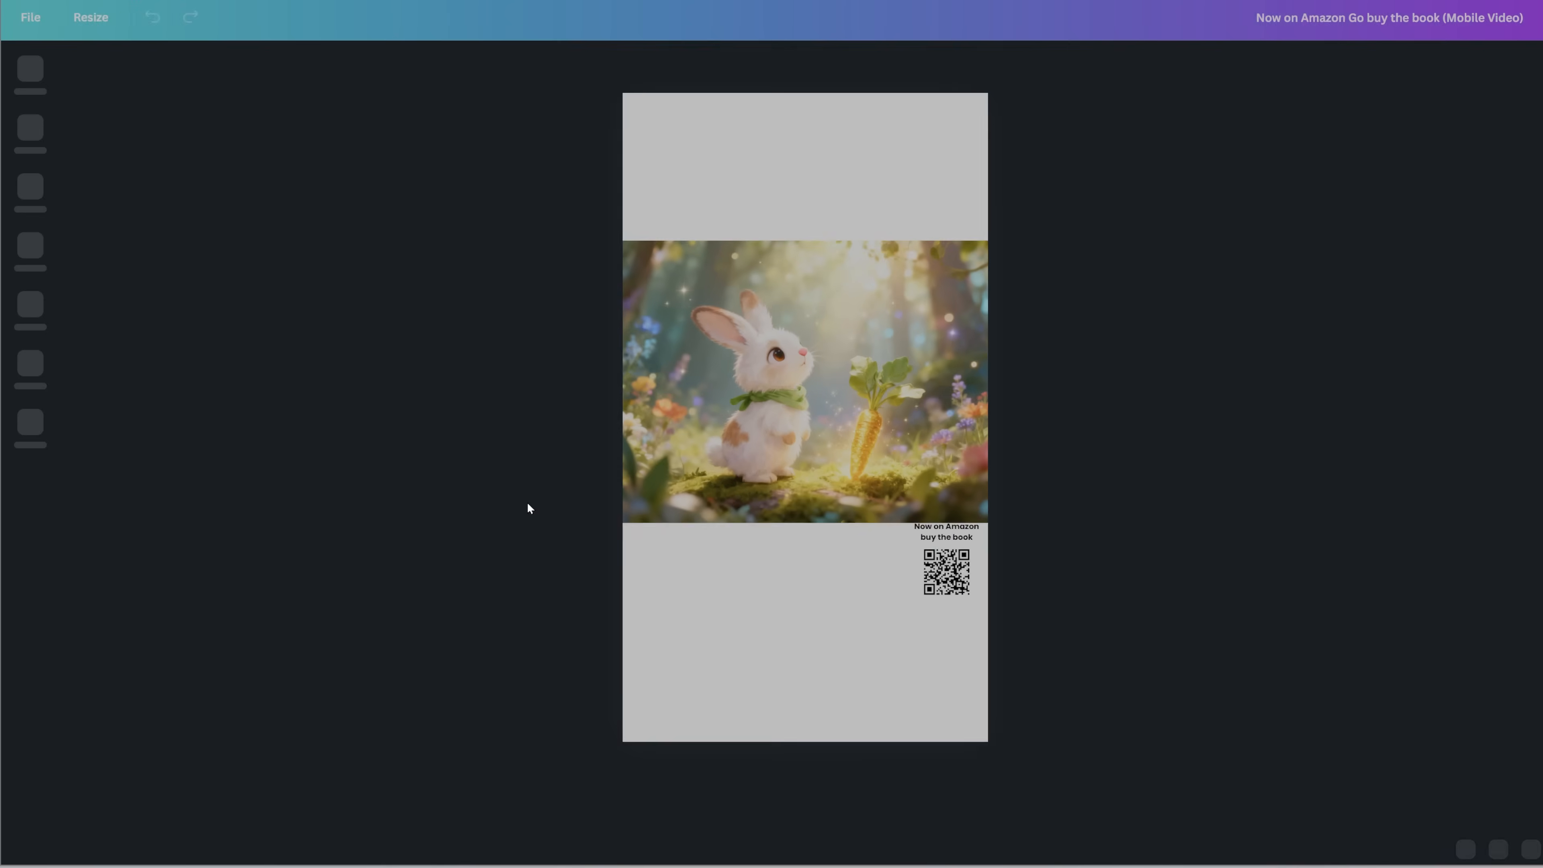
- Enlarge and reposition the bunny illustration on page 1 of the vertical copy so it fills the whole page
left_click(663, 447)
left_click_drag(643, 461, 401, 760)
left_click_drag(959, 218, 1327, 137)
left_click_drag(1255, 252, 1337, 307)
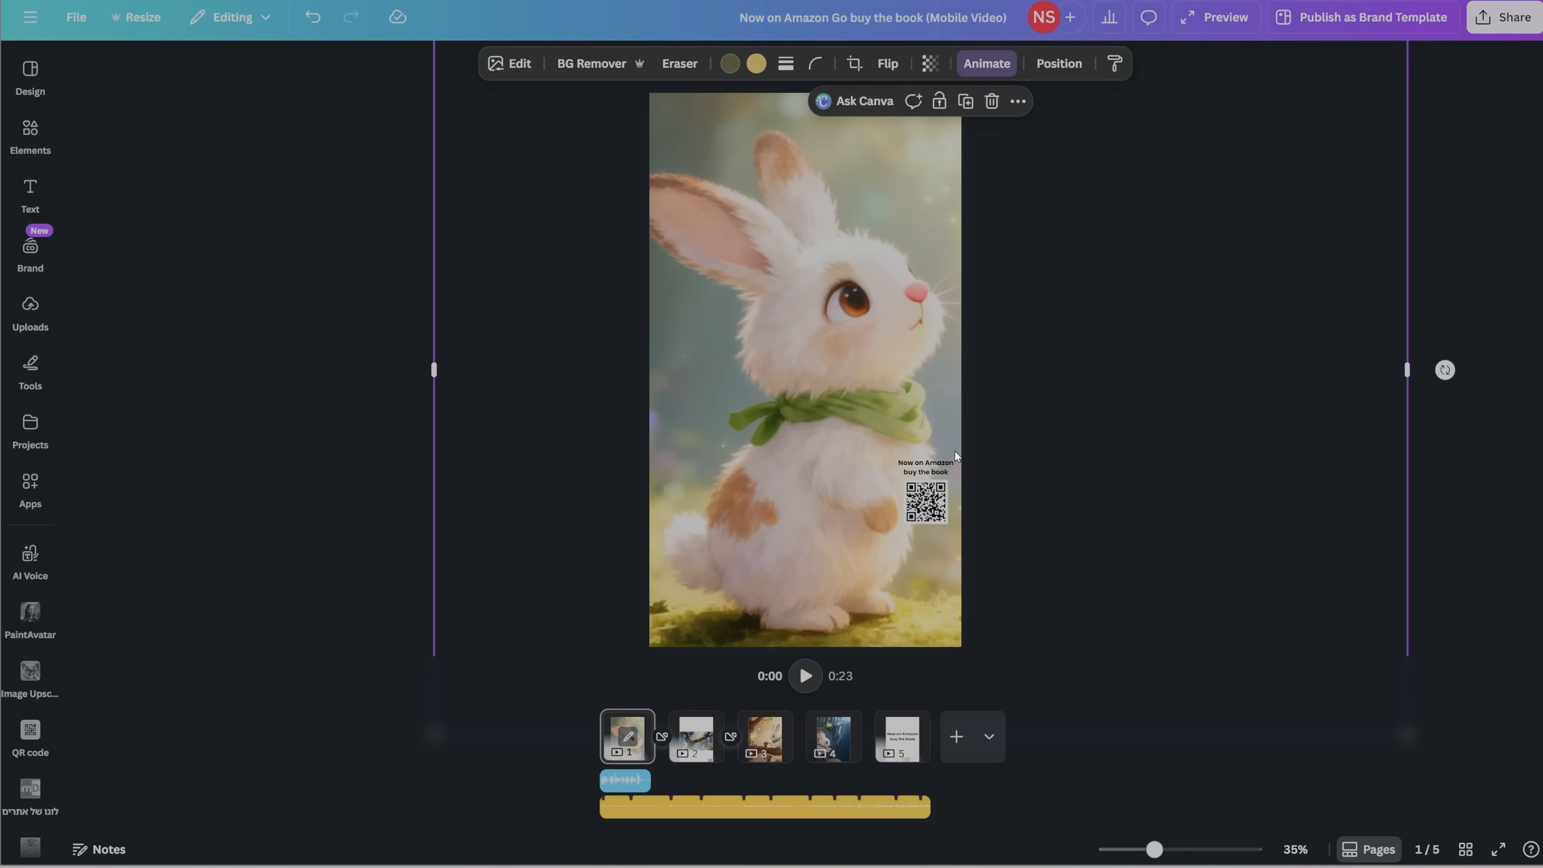
- Move the Amazon text and QR code together to the upper-left corner of page 1, above the bunny's ear
left_click_drag(939, 454, 689, 126)
left_click(926, 500)
left_click(925, 468)
left_click(924, 502)
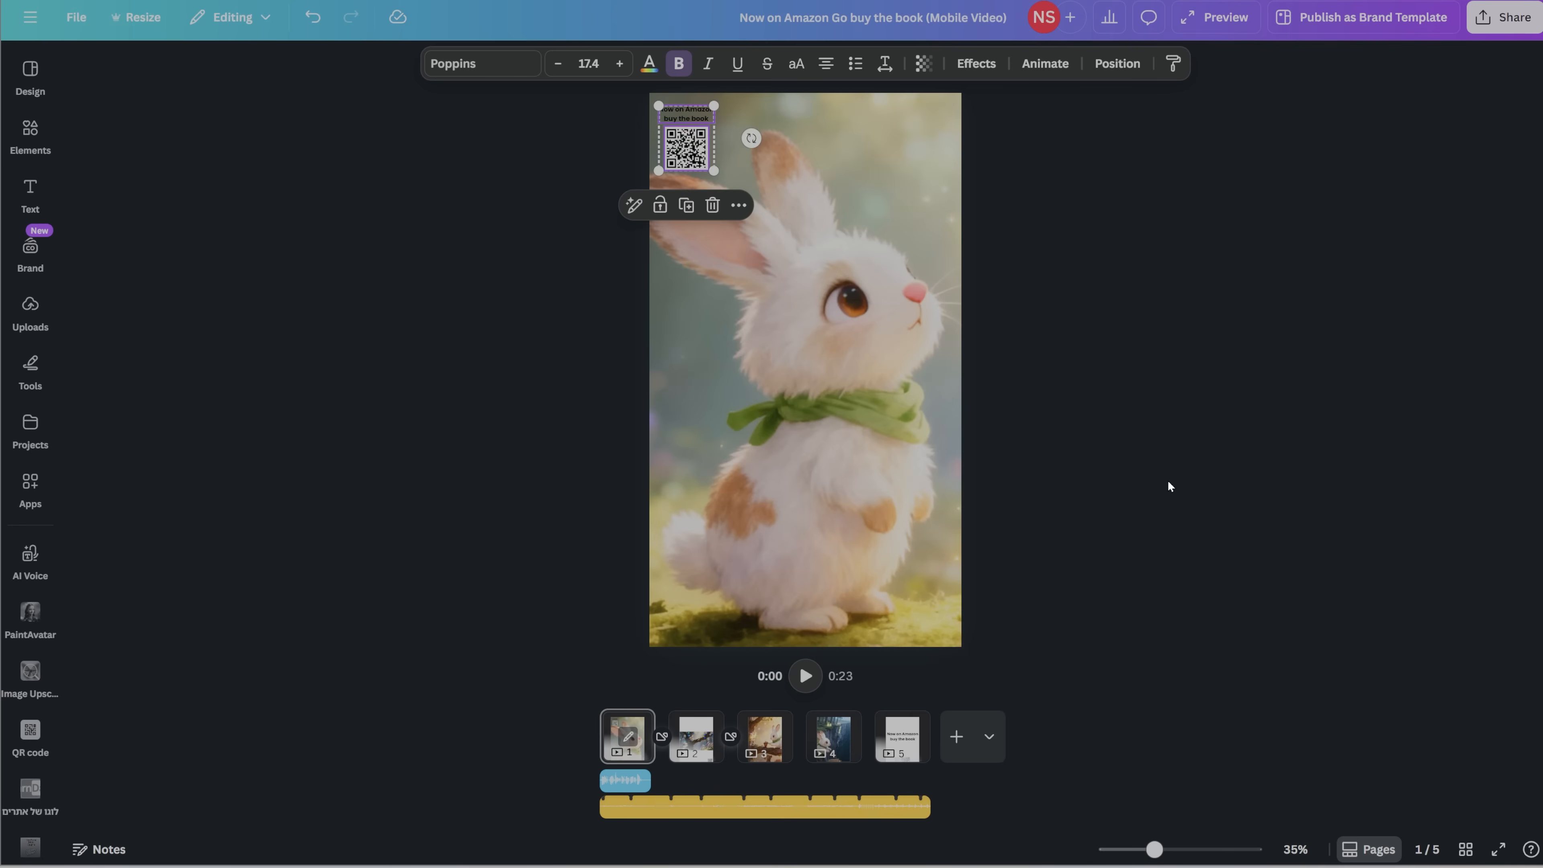
left_click(1168, 486)
- Enlarge and reposition the illustration on page 2 so it fills the vertical page
left_click(694, 739)
left_click(856, 397)
left_click_drag(1109, 184, 1112, 156)
left_click_drag(1030, 222, 1030, 462)
left_click_drag(1111, 388, 1453, 216)
left_click_drag(1247, 386, 1074, 386)
left_click_drag(1280, 196, 1489, 119)
left_click_drag(1116, 322, 1112, 324)
left_click(704, 365)
left_click_drag(733, 391, 840, 451)
left_click_drag(747, 418, 734, 517)
- Play back the vertical video to check its pages, finishing on page 5 with the book cover and QR code
left_click(672, 709)
left_click(806, 675)
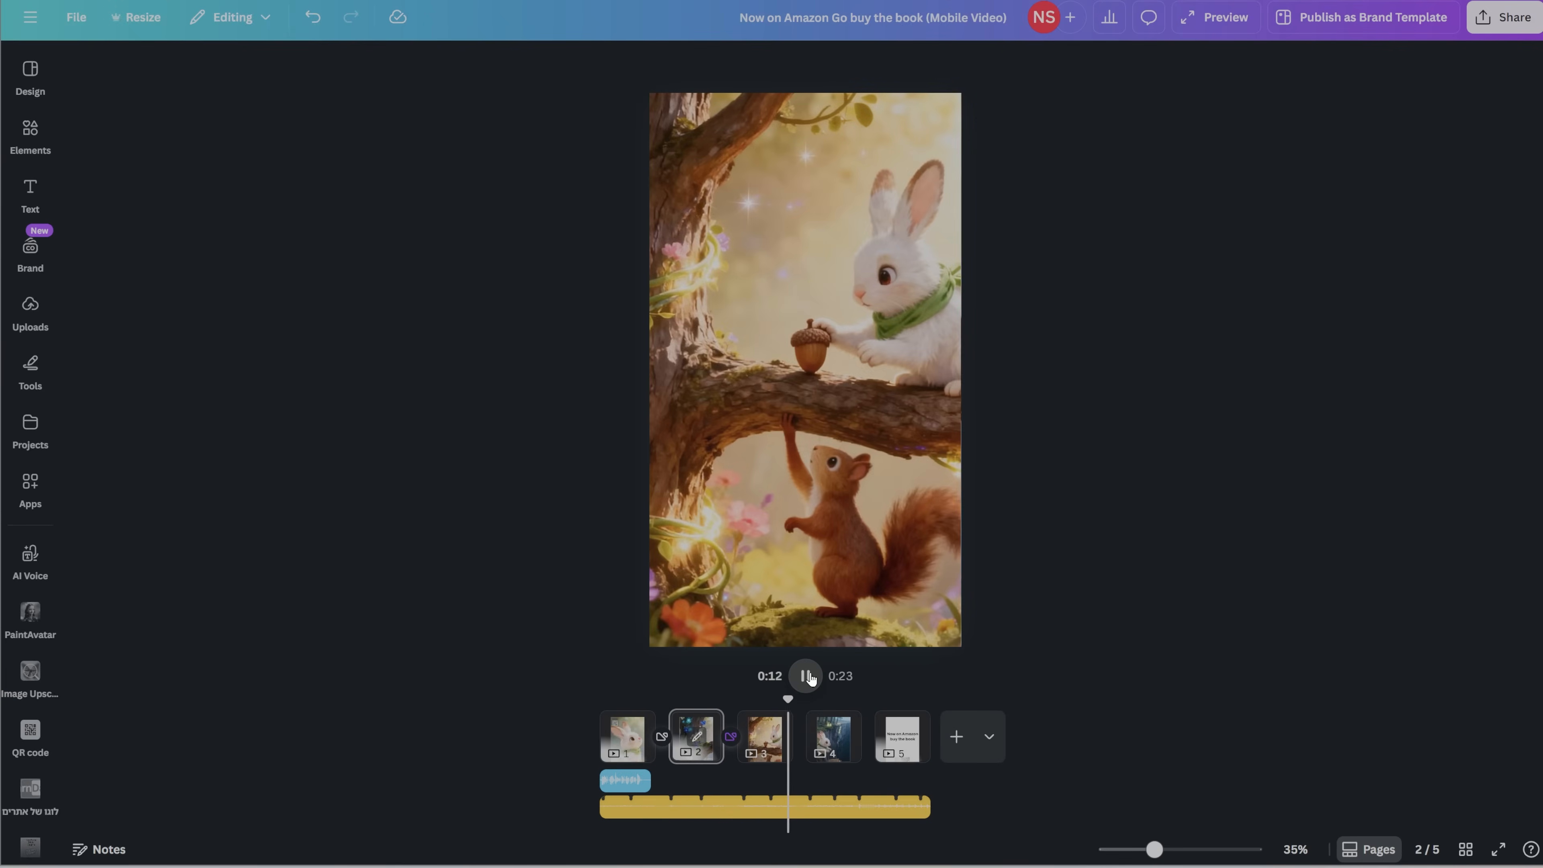
left_click(902, 736)
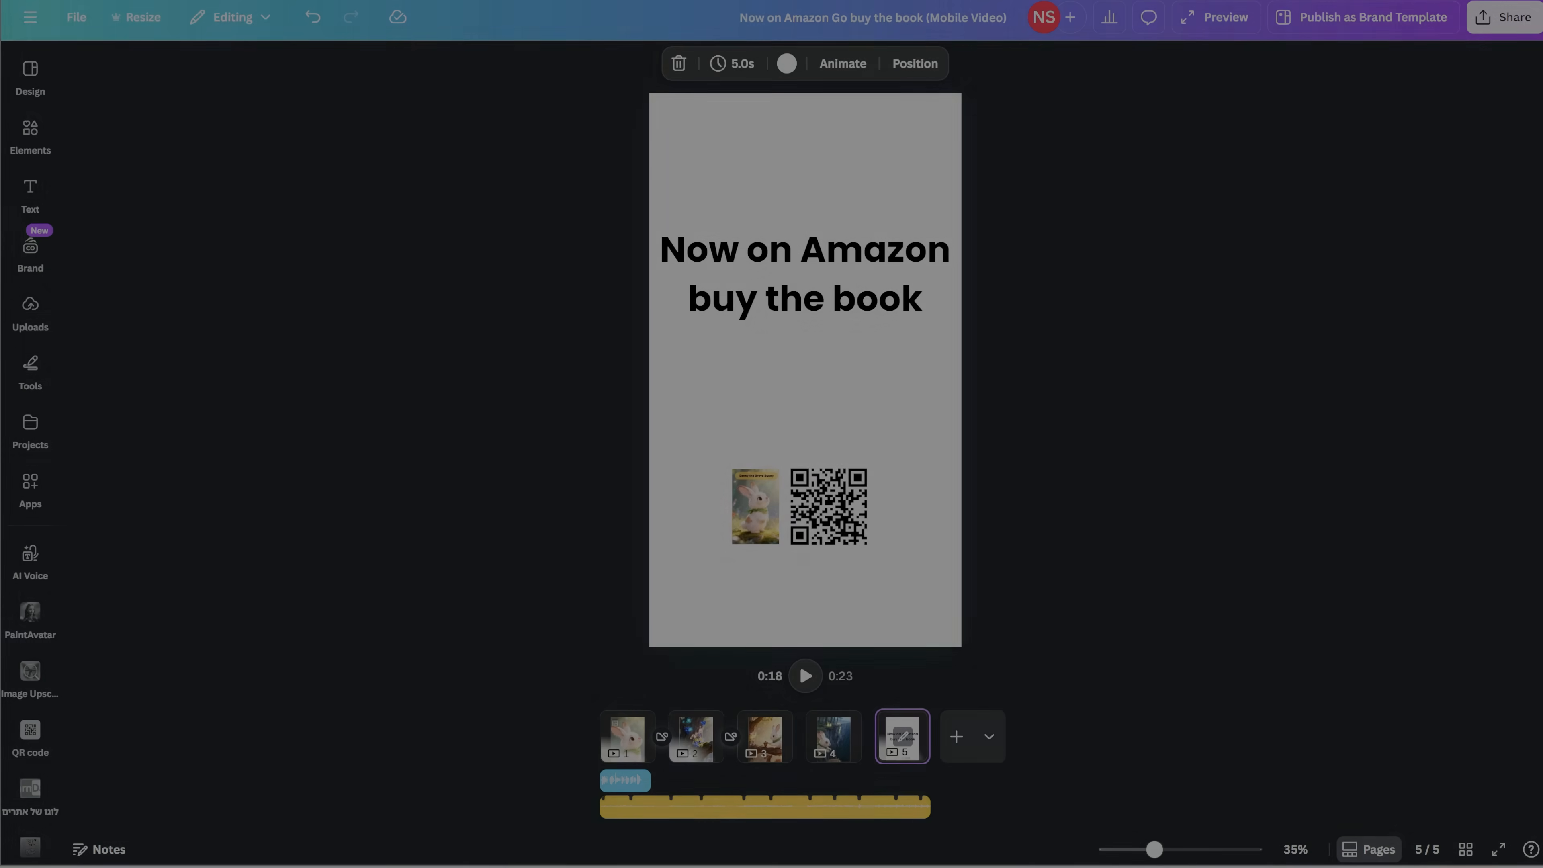